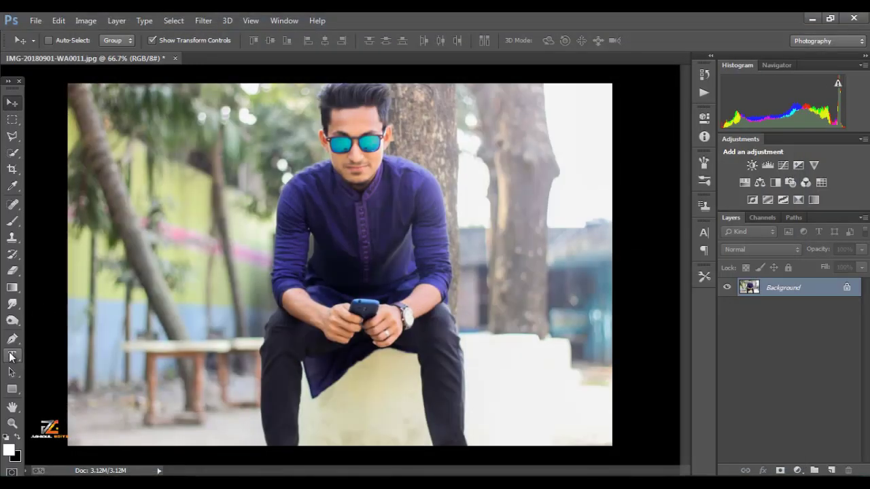
# Start a Pen tool path at the foot of the image and trace the man's image-left leg up toward the knee.
pyautogui.click(12, 339)
pyautogui.scroll(3, 174, 387)
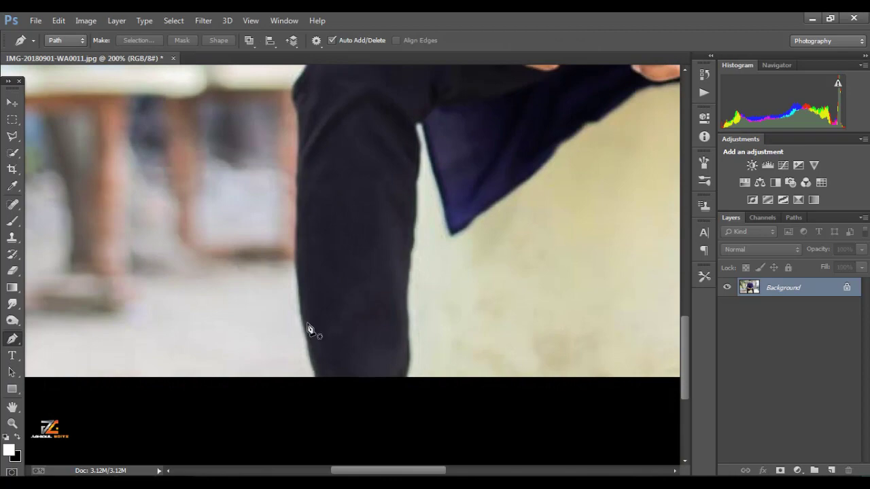
pyautogui.click(305, 314)
pyautogui.click(299, 238)
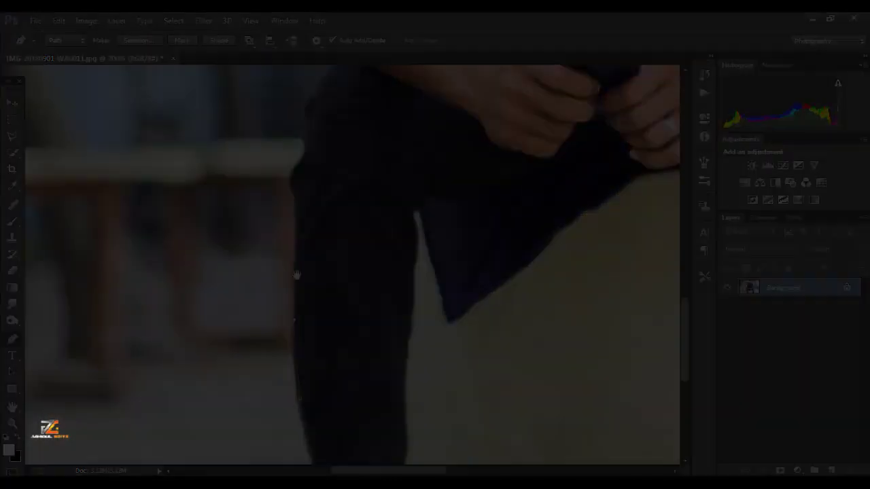
pyautogui.scroll(5, 292, 285)
pyautogui.scroll(3, 326, 212)
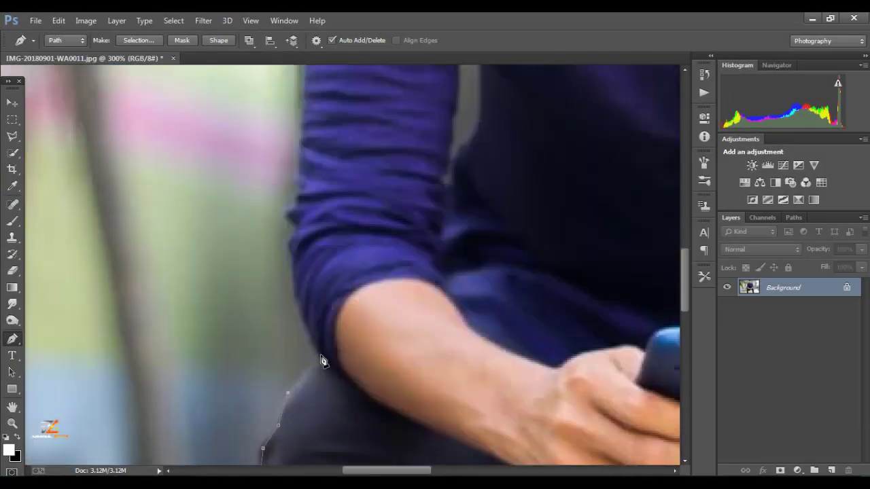
# Continue the path up the outer edge of the sleeve on the image's left side.
pyautogui.click(320, 352)
pyautogui.click(303, 311)
pyautogui.click(295, 285)
pyautogui.click(294, 248)
pyautogui.moveTo(299, 156); pyautogui.dragTo(283, 266)
# Trace the image-left shoulder with a curved segment and carry the path up to the neck.
pyautogui.moveTo(435, 74); pyautogui.dragTo(385, 149)
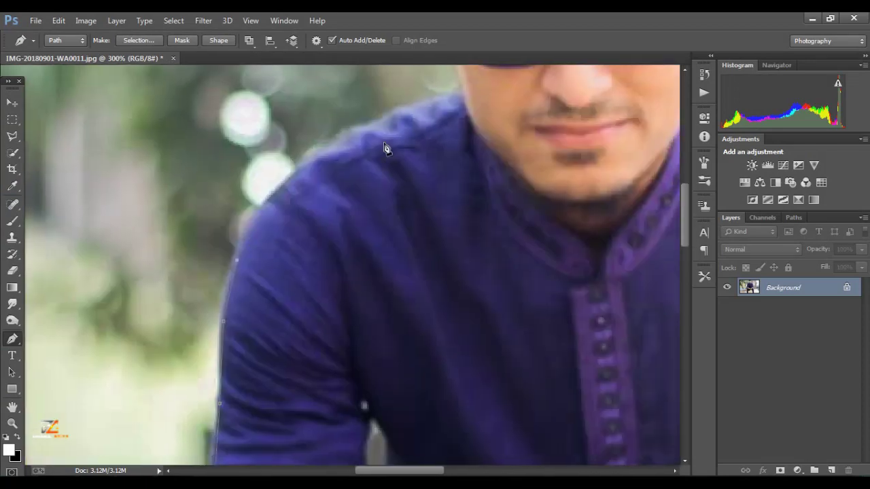
pyautogui.moveTo(375, 119); pyautogui.dragTo(492, 67)
pyautogui.keyDown('alt'); pyautogui.click(375, 120); pyautogui.keyUp('alt')
pyautogui.moveTo(461, 93); pyautogui.dragTo(313, 318)
# Trace around the image-left ear and up that side of the hair.
pyautogui.scroll(1, 361, 202)
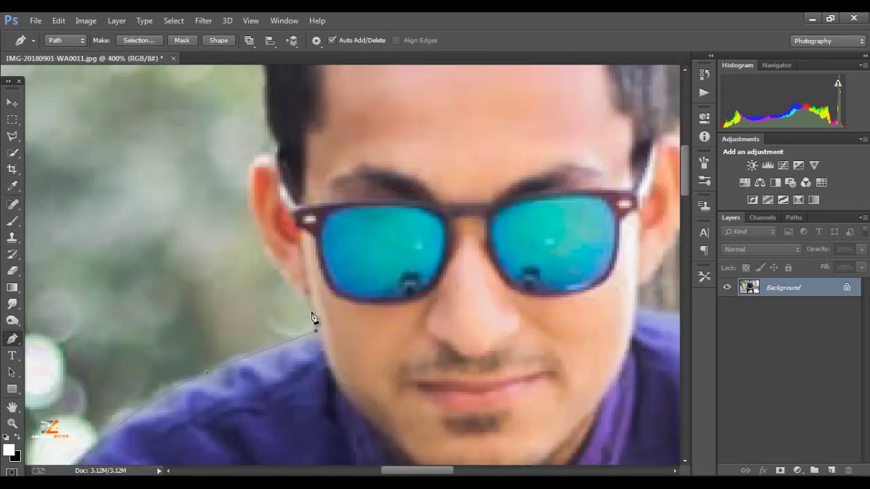
pyautogui.click(278, 148)
pyautogui.moveTo(277, 93); pyautogui.dragTo(266, 285)
pyautogui.click(241, 197)
pyautogui.click(244, 138)
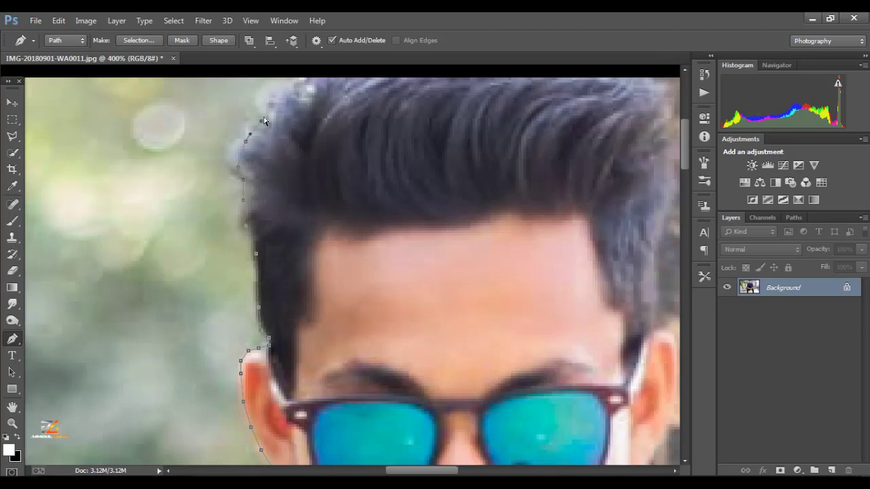
# Carry the path over the top of the hair and down its image-right side.
pyautogui.moveTo(262, 119); pyautogui.dragTo(186, 276)
pyautogui.click(427, 170)
pyautogui.click(579, 388)
# Trace around the image-right ear and down the jaw to the shirt collar.
pyautogui.moveTo(577, 445); pyautogui.dragTo(478, 280)
pyautogui.scroll(-1, 478, 284)
pyautogui.moveTo(431, 256); pyautogui.dragTo(435, 262)
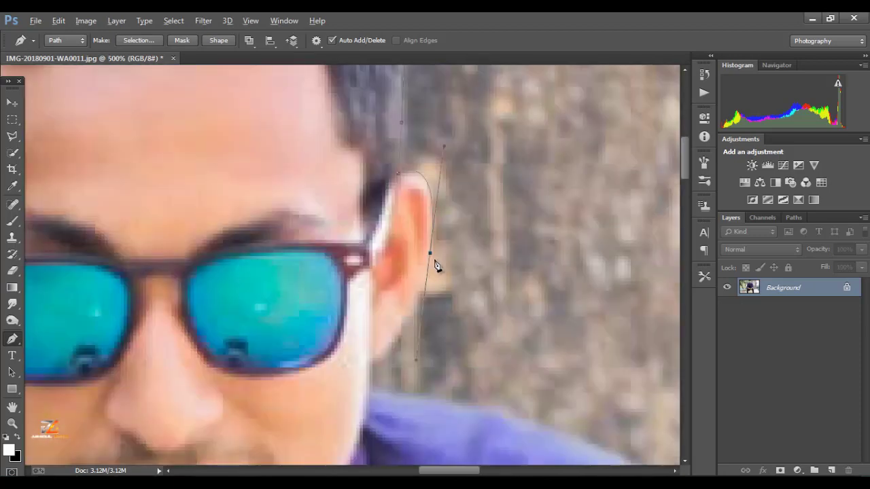
pyautogui.click(420, 286)
pyautogui.click(395, 329)
pyautogui.click(389, 330)
pyautogui.scroll(1, 389, 330)
pyautogui.moveTo(375, 301); pyautogui.dragTo(355, 206)
pyautogui.click(367, 260)
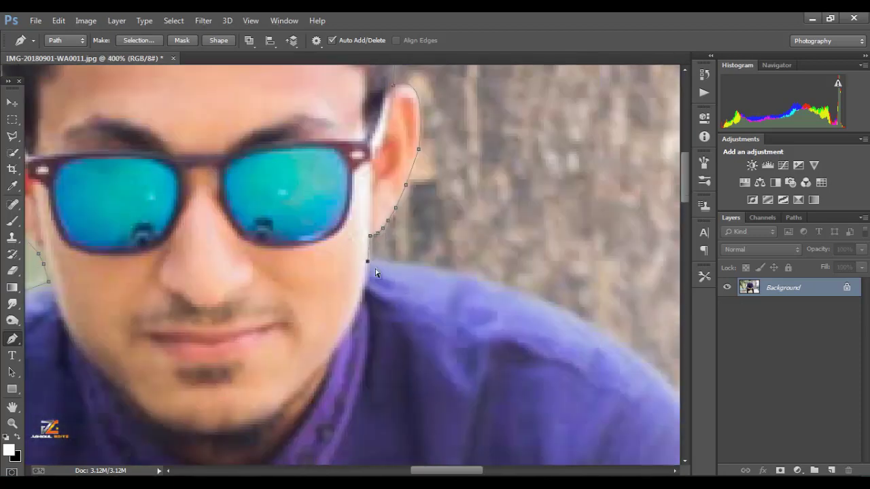
# Trace the curve of the image-right shoulder from the collar out to the upper arm.
pyautogui.moveTo(444, 282); pyautogui.dragTo(316, 219)
pyautogui.moveTo(426, 243); pyautogui.dragTo(485, 276)
pyautogui.scroll(-2, 433, 248)
pyautogui.click(534, 339)
# Continue the path down the image-right sleeve and around the knee to the top of the white wall.
pyautogui.moveTo(553, 373); pyautogui.dragTo(390, 175)
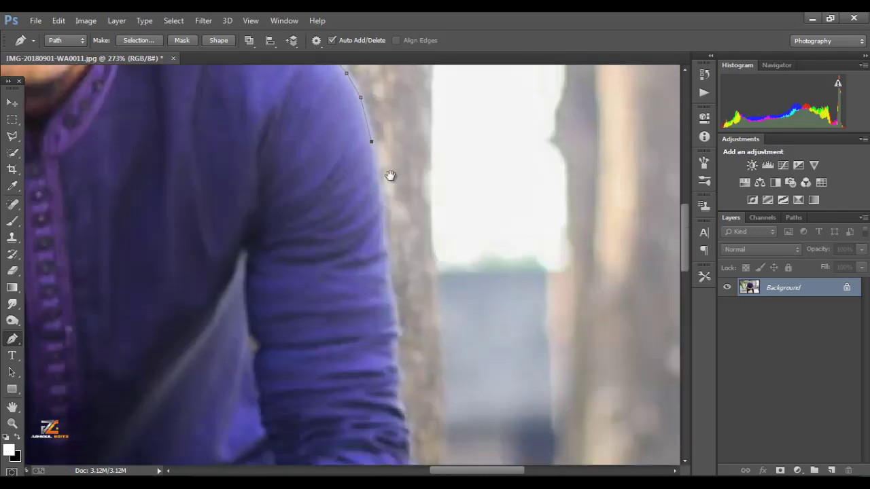
pyautogui.scroll(-2, 408, 366)
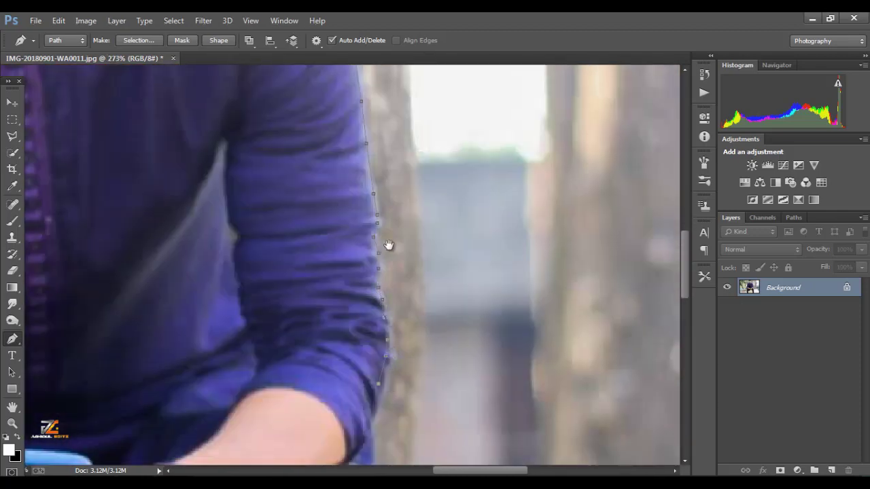
pyautogui.scroll(-2, 384, 258)
pyautogui.click(386, 354)
pyautogui.click(406, 392)
pyautogui.moveTo(406, 393); pyautogui.dragTo(391, 206)
pyautogui.click(403, 275)
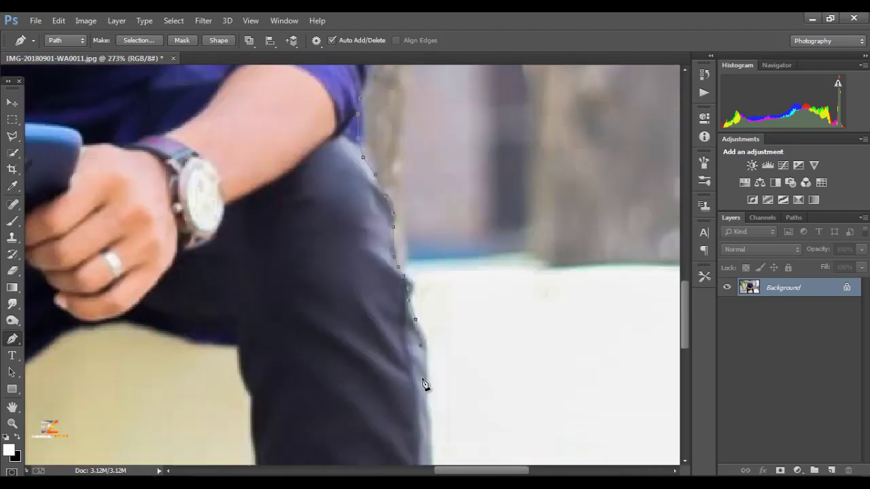
# Trace the outer edge of the image-right leg from the knee down to the image's lower edge.
pyautogui.click(421, 377)
pyautogui.click(406, 289)
pyautogui.moveTo(422, 377); pyautogui.dragTo(410, 146)
pyautogui.click(420, 354)
pyautogui.click(426, 391)
pyautogui.scroll(-8, 426, 392)
# Run the path around the outside of the canvas back toward its starting point.
pyautogui.click(575, 440)
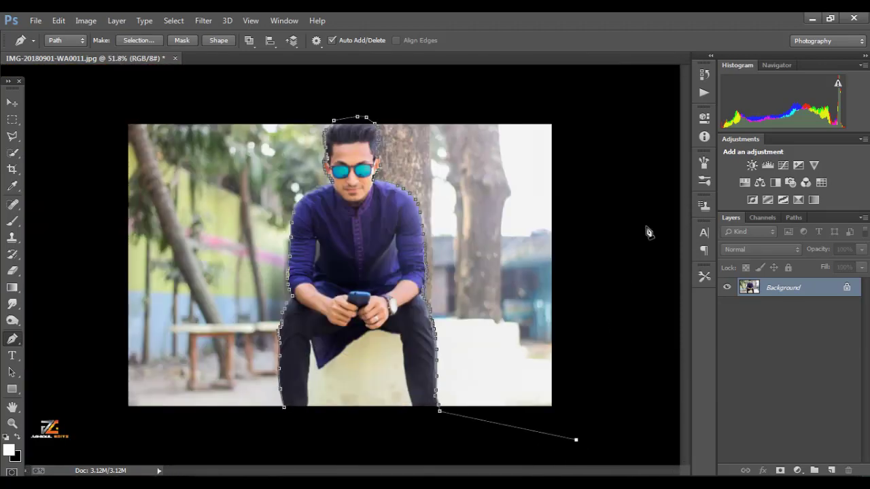
pyautogui.click(646, 226)
pyautogui.click(628, 112)
pyautogui.click(489, 75)
pyautogui.click(182, 76)
pyautogui.scroll(1, 472, 306)
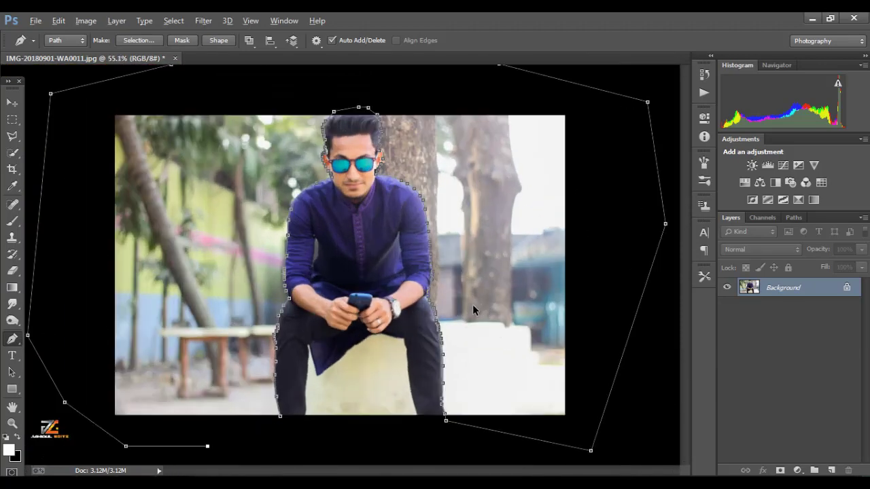
# Extend the path from the image-right knee along the top edge of the white wall.
pyautogui.scroll(5, 475, 349)
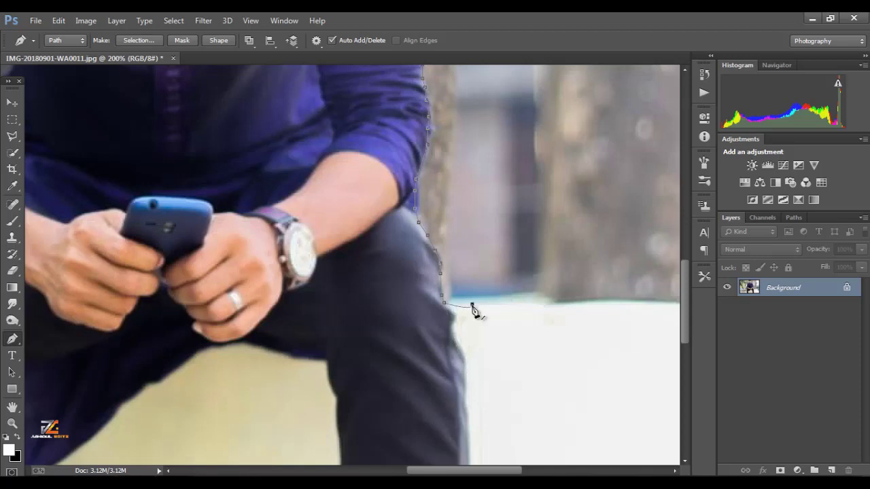
pyautogui.scroll(-1, 473, 309)
pyautogui.click(531, 303)
pyautogui.click(564, 302)
pyautogui.click(580, 302)
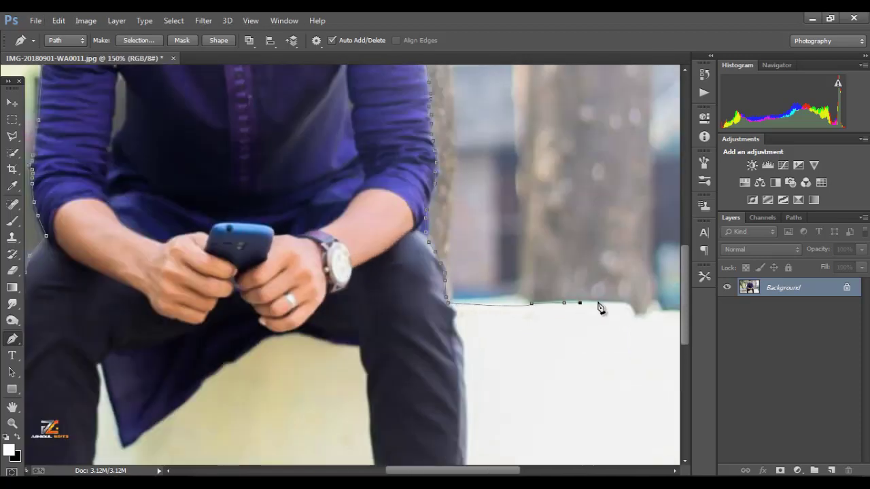
pyautogui.click(633, 313)
# Trace the far end of the white wall around its corner and down its side.
pyautogui.moveTo(633, 314); pyautogui.dragTo(408, 301)
pyautogui.click(439, 297)
pyautogui.click(462, 301)
pyautogui.click(476, 359)
# Take the path past the image edge, loop it around outside the canvas and close it at its starting point.
pyautogui.hotkey('ctrl', '0')
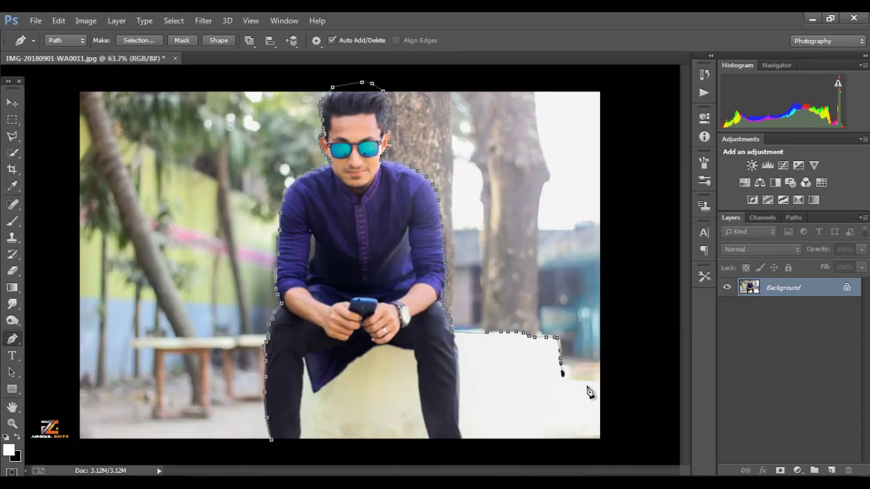
pyautogui.scroll(-5, 589, 392)
pyautogui.click(543, 202)
pyautogui.moveTo(133, 247); pyautogui.dragTo(150, 312)
pyautogui.click(308, 349)
# Outline the background gap between the image-left arm and the torso as a second closed subpath.
pyautogui.scroll(10, 316, 238)
pyautogui.click(308, 219)
pyautogui.click(301, 298)
pyautogui.click(293, 344)
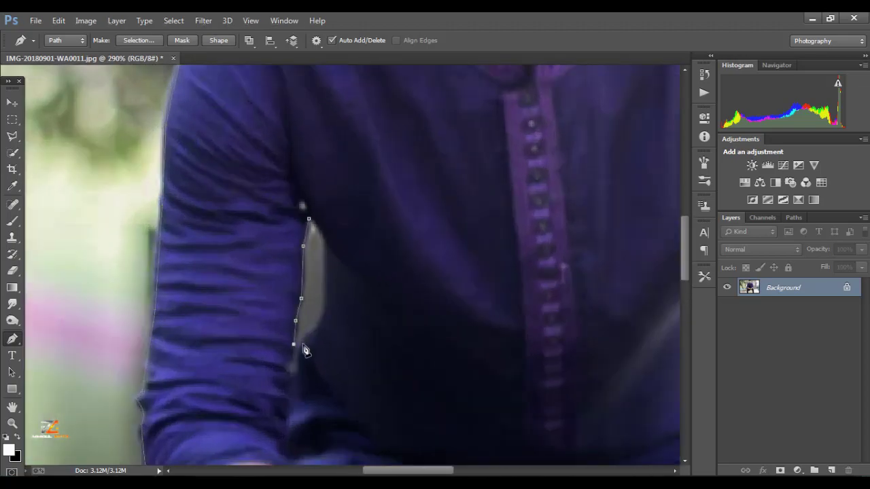
pyautogui.click(326, 296)
pyautogui.click(302, 205)
# Unlock the Background so it becomes a regular layer.
pyautogui.scroll(-9, 316, 231)
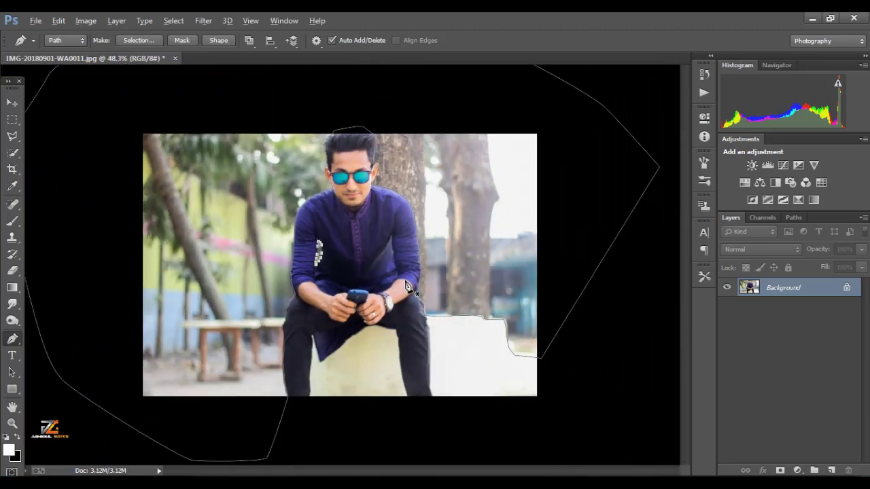
pyautogui.scroll(-3, 407, 286)
pyautogui.click(846, 287)
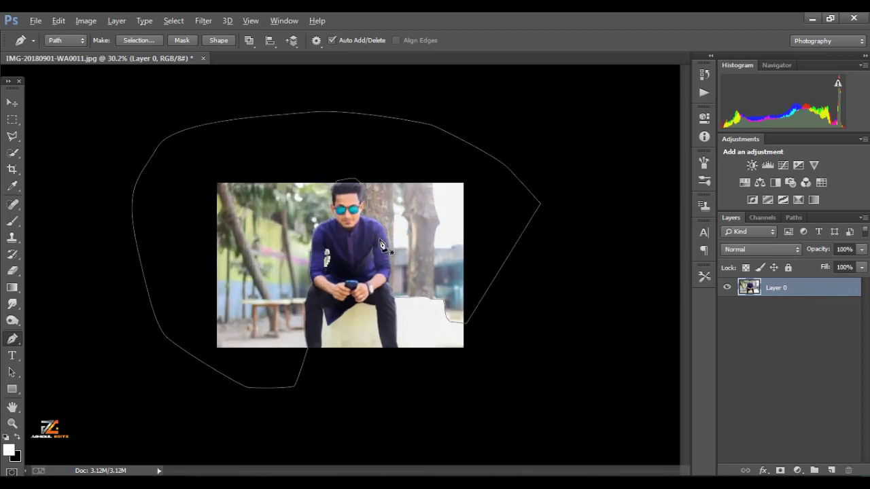
# Try to convert the path into a selection with the Make Selection command.
pyautogui.rightClick(363, 232)
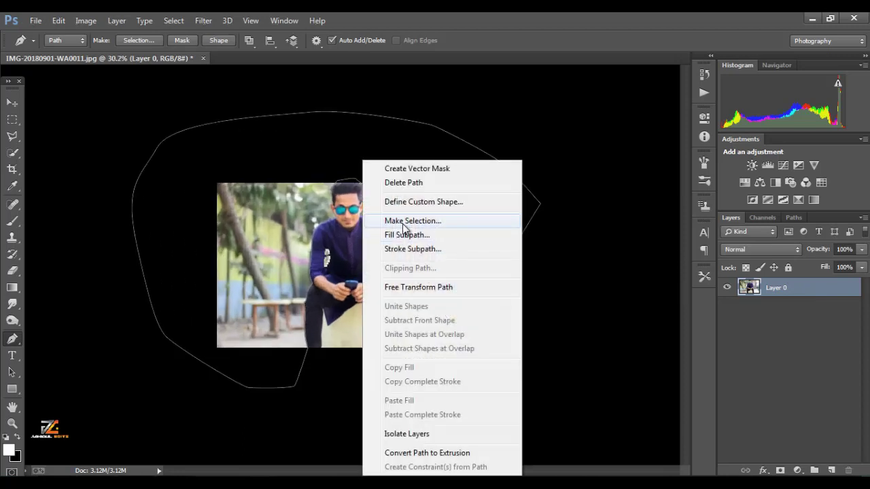
pyautogui.click(411, 221)
pyautogui.click(508, 148)
pyautogui.scroll(2, 398, 227)
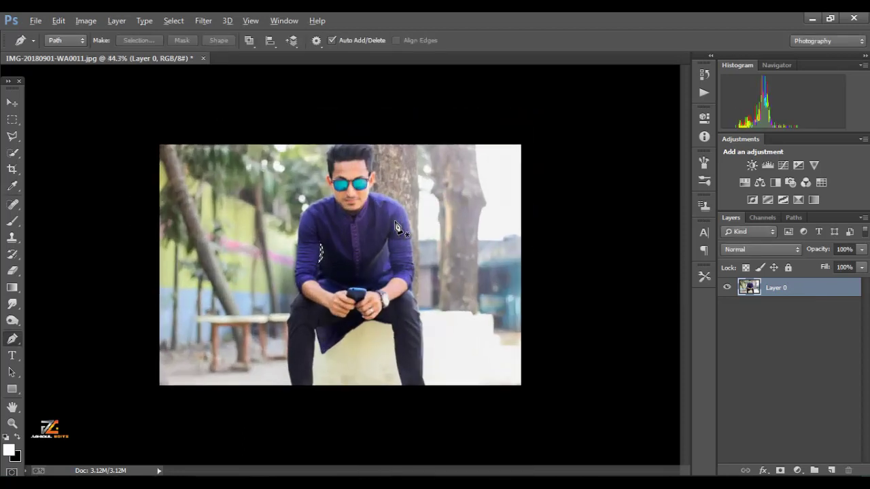
pyautogui.scroll(1, 396, 229)
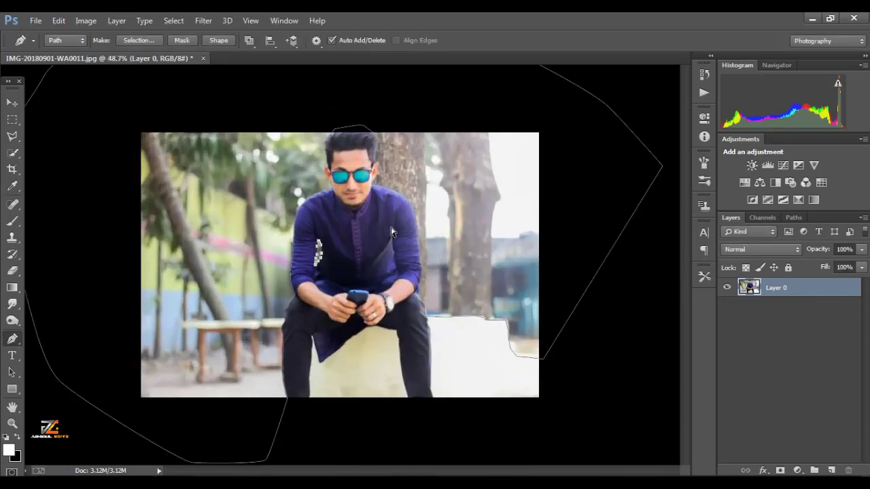
pyautogui.click(144, 40)
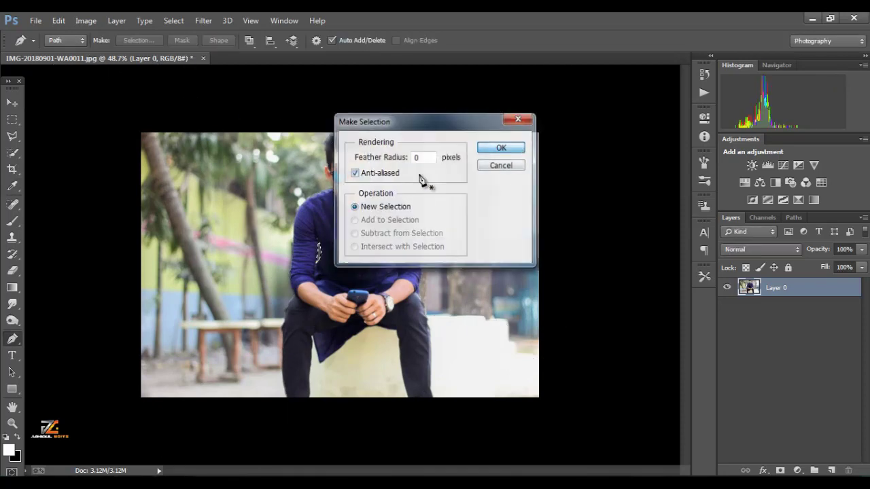
pyautogui.press('Escape')
pyautogui.press('p')
pyautogui.rightClick(243, 185)
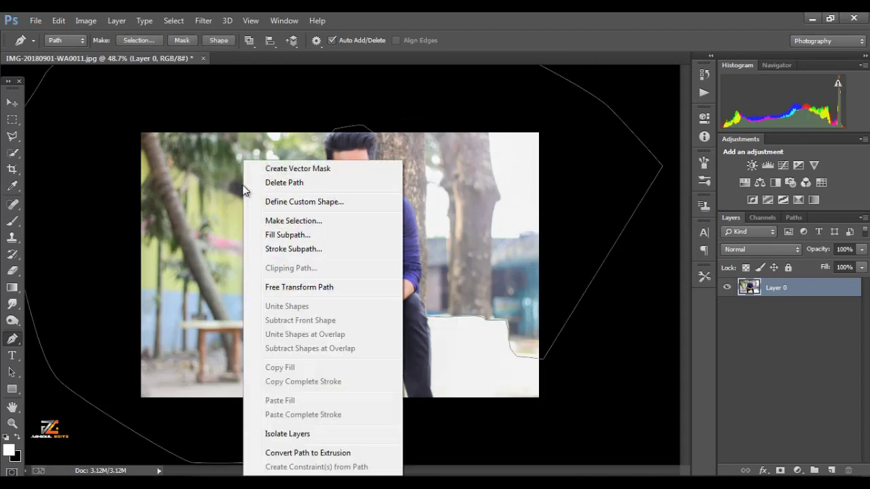
pyautogui.click(270, 42)
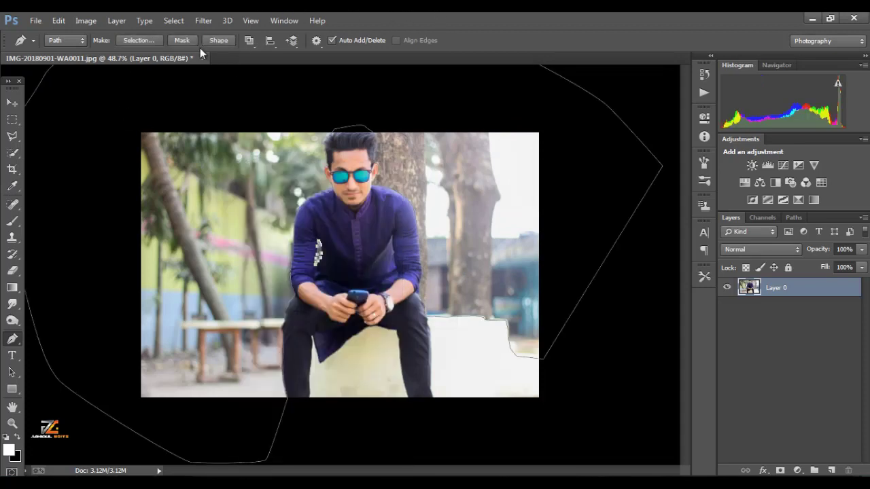
# Convert the whole work path, including the arm gap, into a selection.
pyautogui.hotkey('ctrl', 'Return')
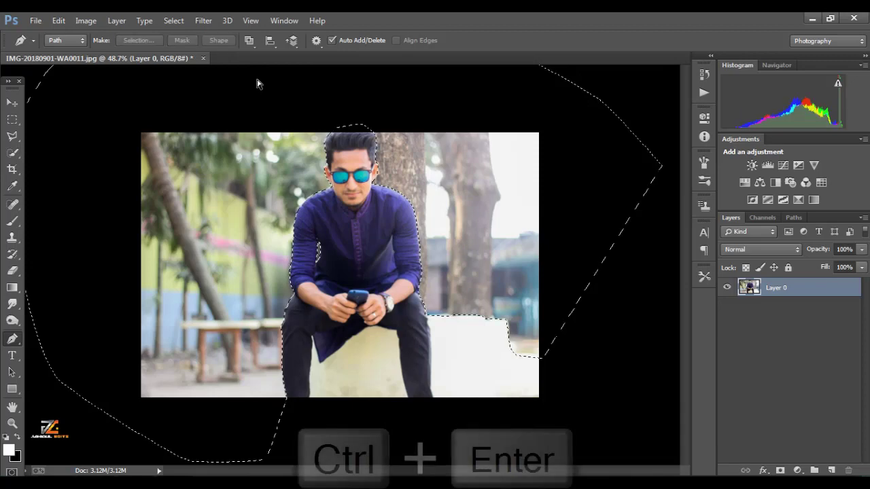
pyautogui.hotkey('ctrl', '-')
pyautogui.scroll(3, 395, 272)
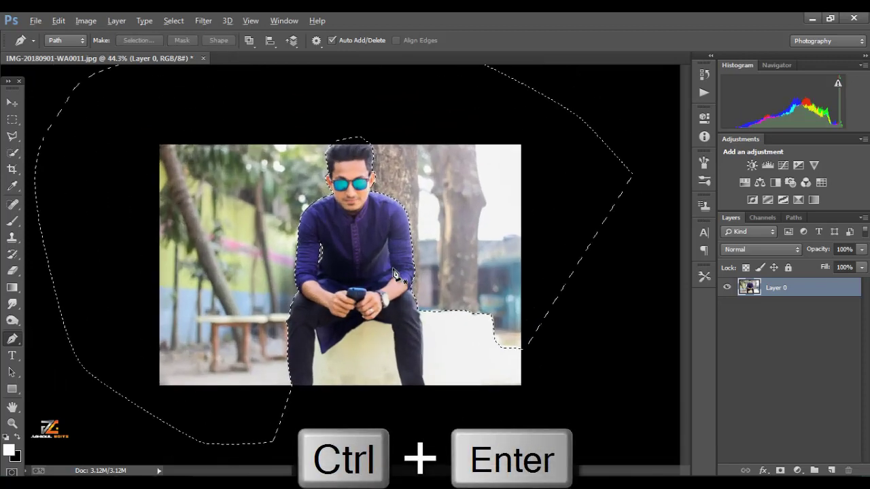
pyautogui.scroll(-1, 395, 271)
pyautogui.scroll(3, 395, 272)
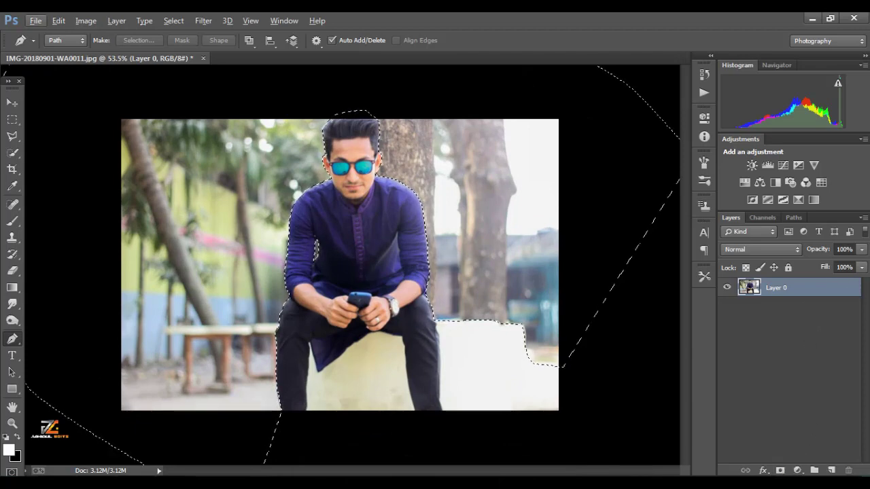
# Invert the selection and add a layer mask that keeps only the man and the white wall.
pyautogui.click(142, 21)
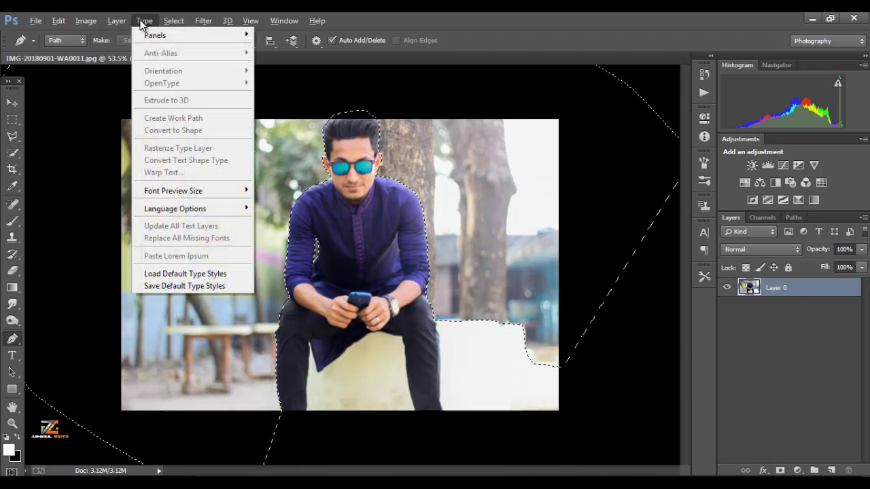
pyautogui.click(143, 21)
pyautogui.click(173, 21)
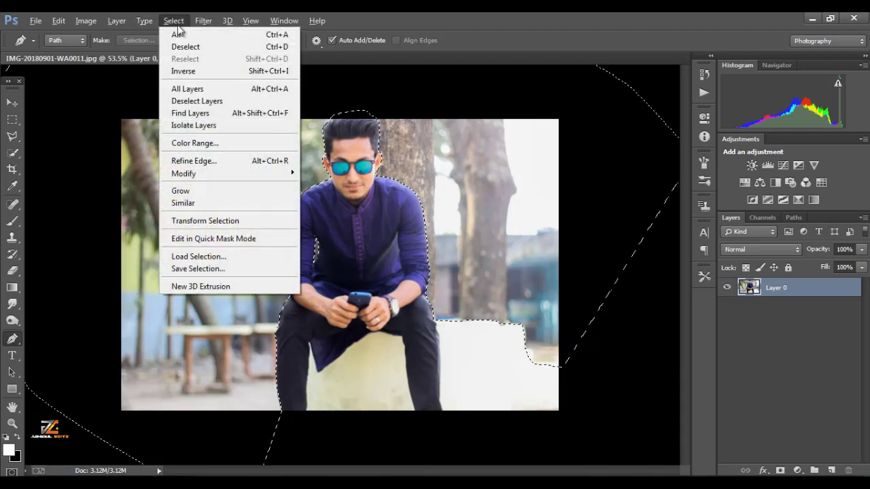
pyautogui.click(193, 71)
pyautogui.click(781, 471)
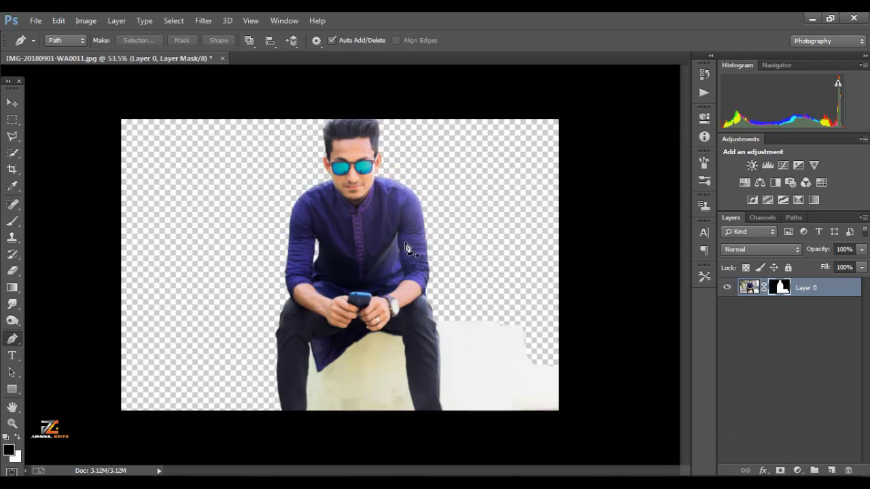
# Duplicate the masked layer within the same document, keeping the default name.
pyautogui.hotkey('ctrl', '-')
pyautogui.hotkey('ctrl', '-')
pyautogui.press('v')
pyautogui.scroll(2, 555, 244)
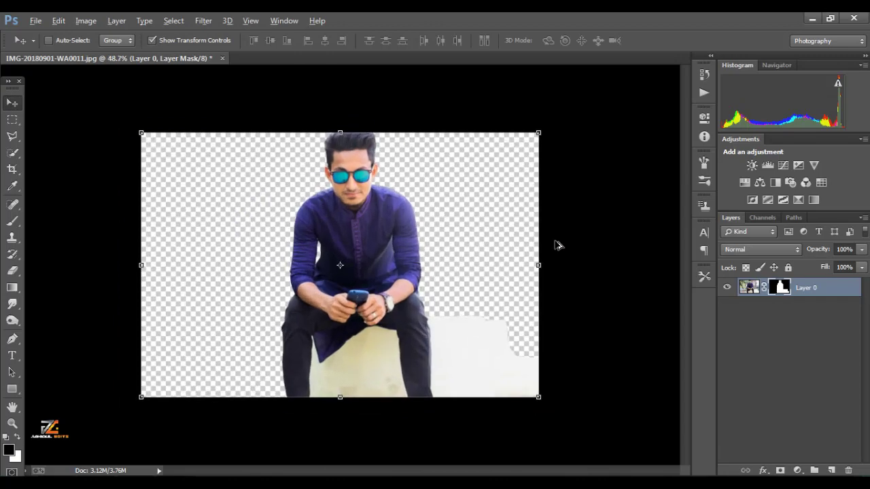
pyautogui.scroll(-1, 554, 244)
pyautogui.rightClick(815, 289)
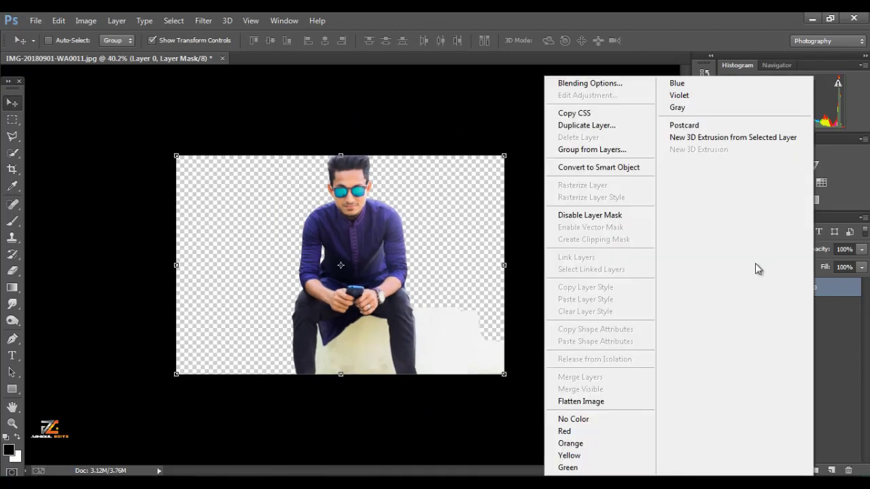
pyautogui.click(586, 127)
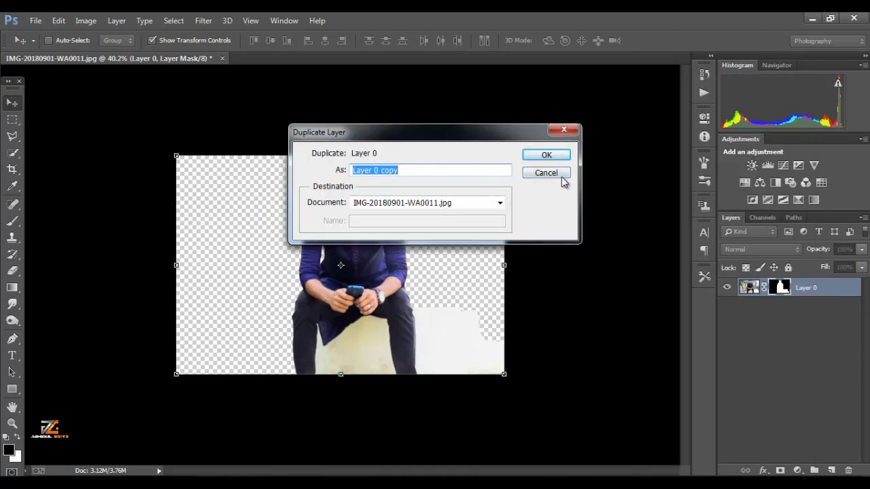
pyautogui.click(563, 158)
pyautogui.scroll(2, 430, 244)
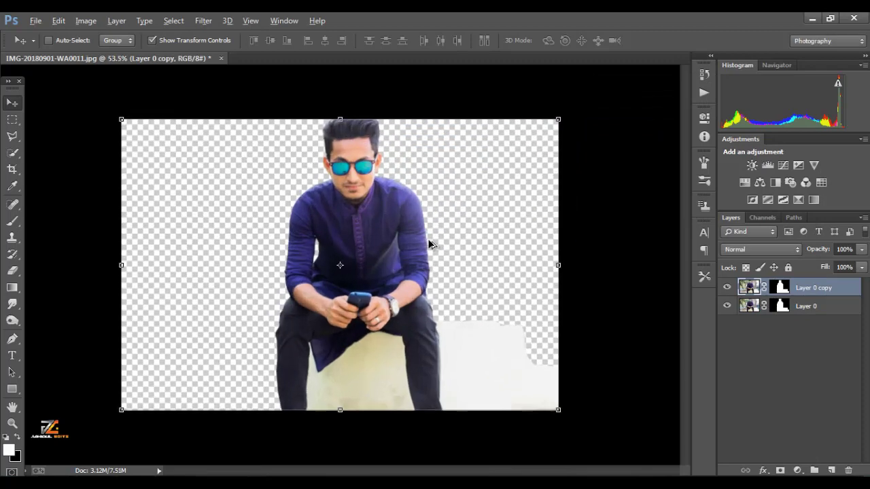
# Invert the layer mask of Layer 0 to keep the background and conceal the man and wall.
pyautogui.scroll(-2, 430, 243)
pyautogui.click(779, 306)
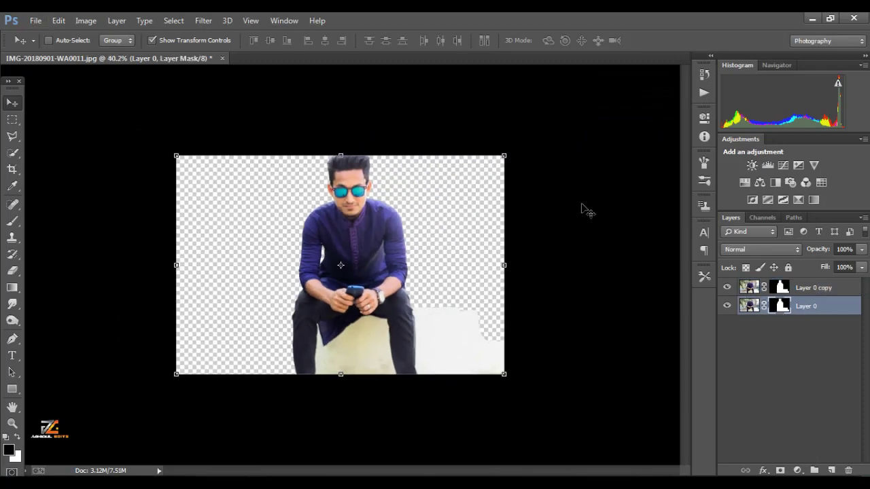
pyautogui.click(202, 19)
pyautogui.moveTo(182, 15)
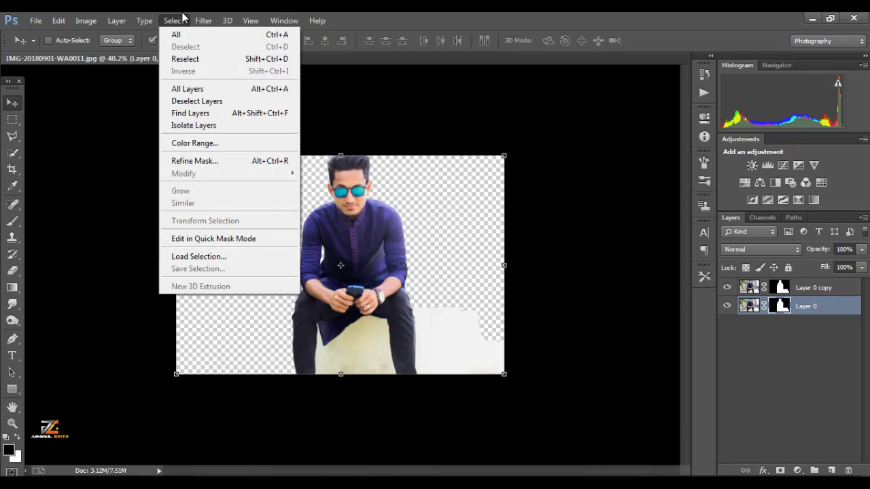
pyautogui.click(783, 309)
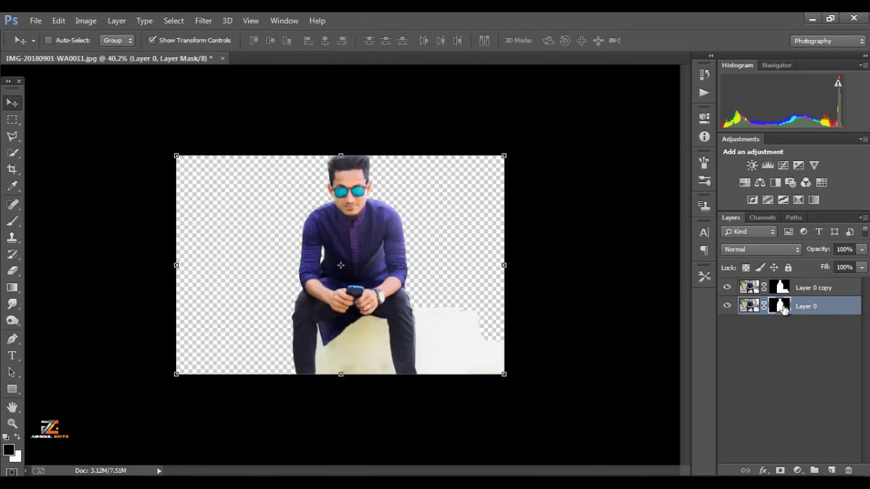
pyautogui.hotkey('ctrl', 'i')
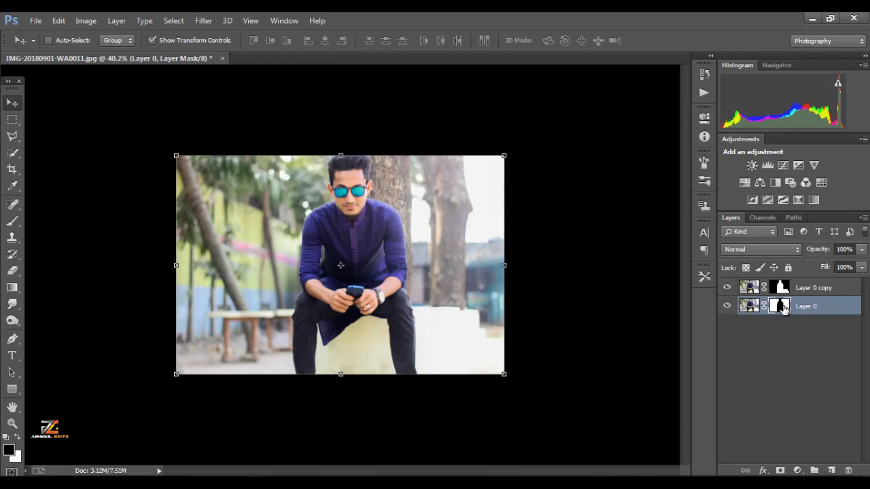
# Hide the Layer 0 copy cut-out and permanently apply the layer mask of Layer 0.
pyautogui.click(727, 288)
pyautogui.scroll(3, 571, 323)
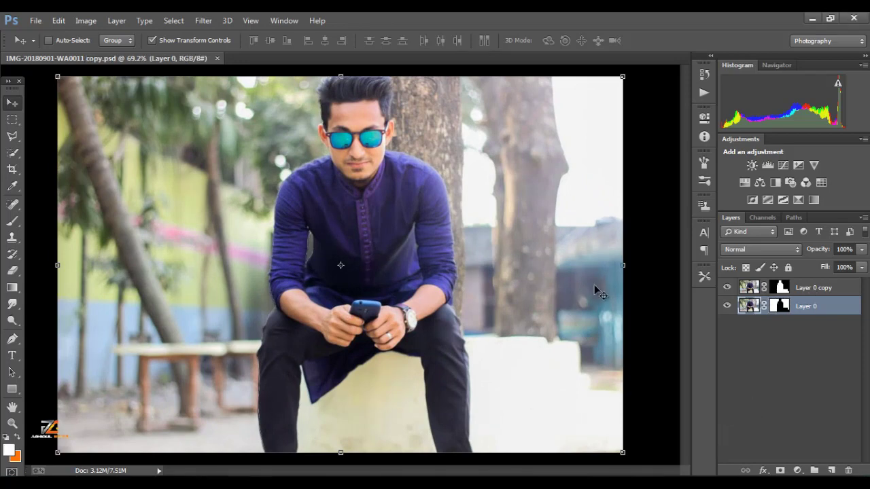
pyautogui.click(815, 289)
pyautogui.scroll(-3, 492, 235)
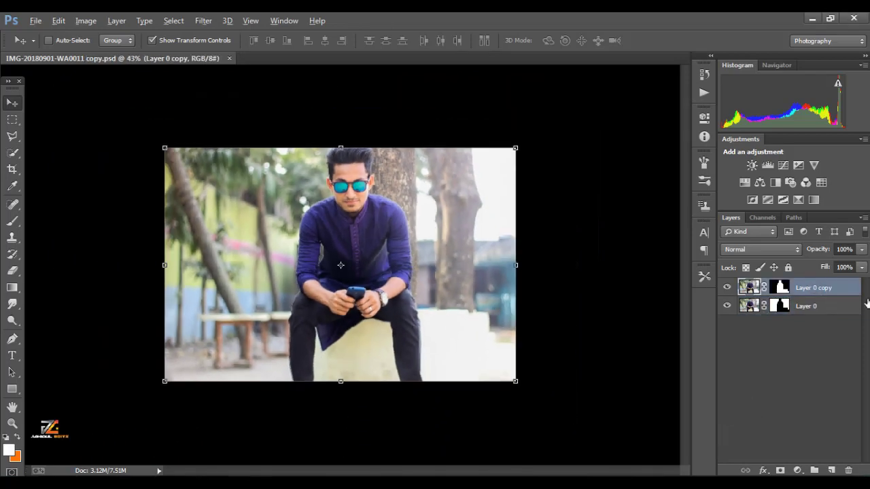
pyautogui.click(726, 288)
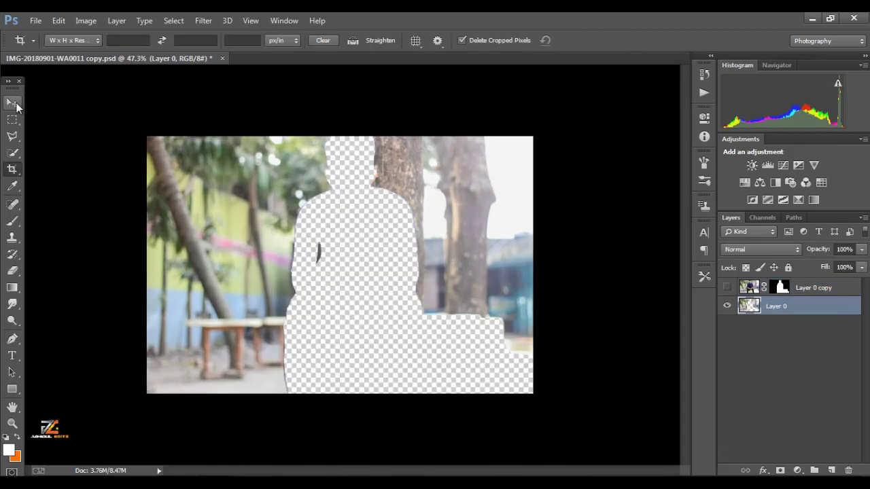
pyautogui.press('Return')
# Select the empty man-and-wall area by loading Layer 0's transparency as a selection and inverting it.
pyautogui.keyDown('ctrl'); pyautogui.click(749, 306); pyautogui.keyUp('ctrl')
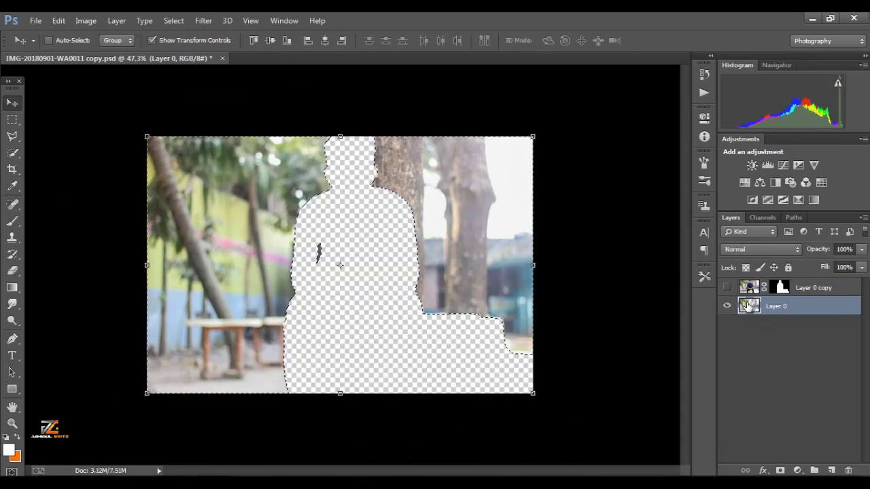
pyautogui.click(171, 20)
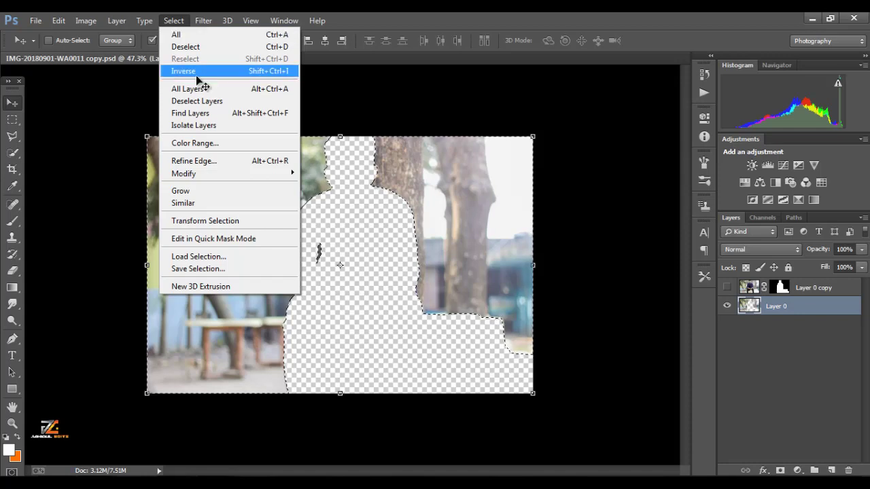
pyautogui.click(194, 71)
# Expand the selection around the empty silhouette by 10 pixels.
pyautogui.click(175, 20)
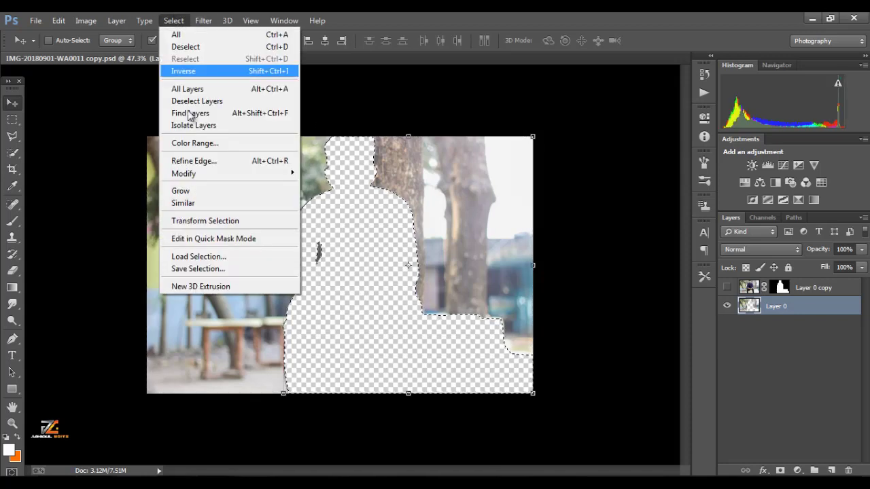
pyautogui.moveTo(183, 173)
pyautogui.click(367, 198)
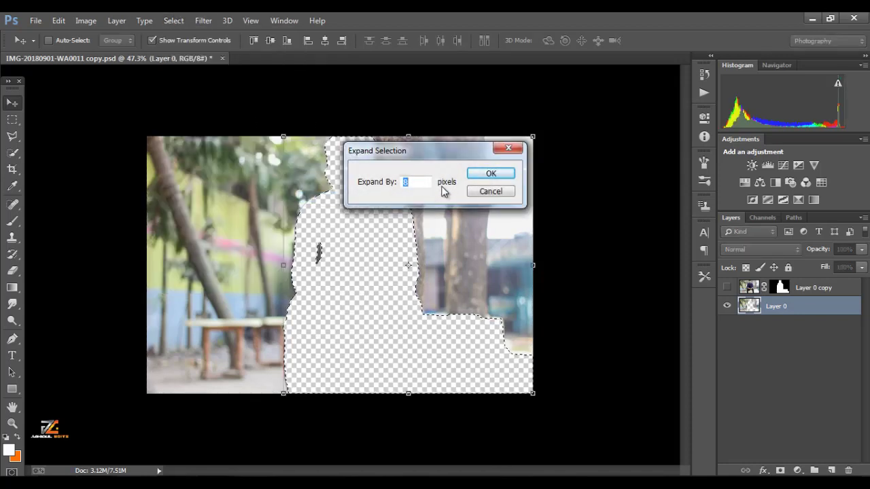
pyautogui.write('10')
pyautogui.click(500, 171)
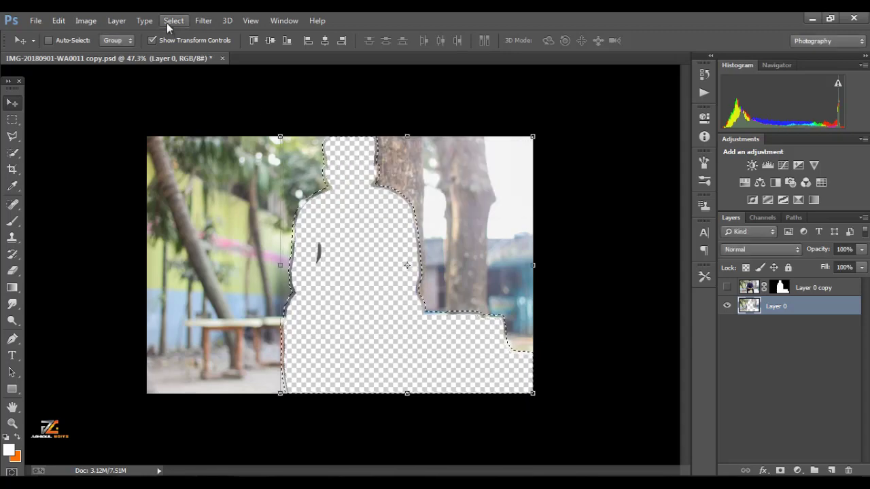
# Fill the selected gap with Content-Aware in Normal mode at 100% opacity and clear the selection.
pyautogui.click(54, 21)
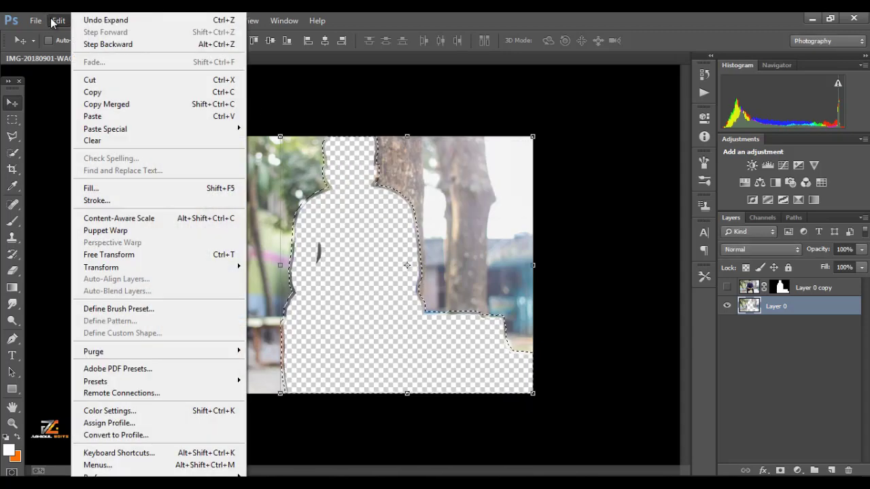
pyautogui.click(108, 188)
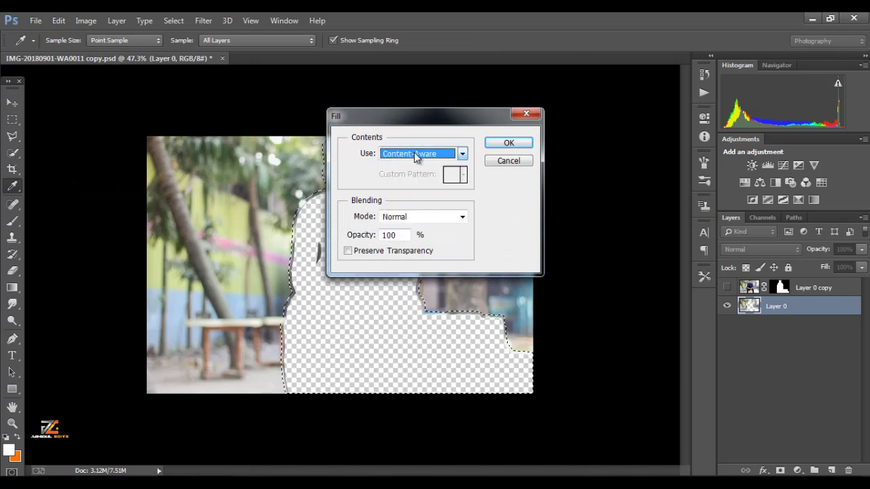
pyautogui.click(508, 142)
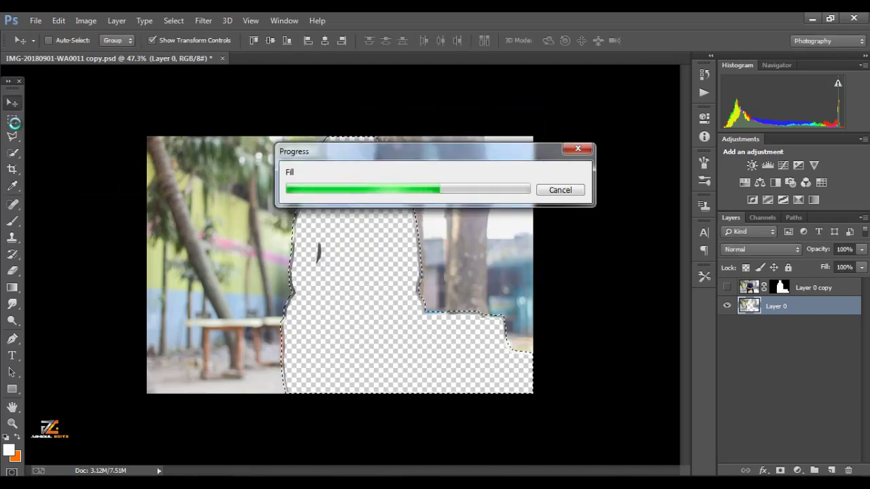
pyautogui.click(12, 121)
pyautogui.hotkey('ctrl', 'd')
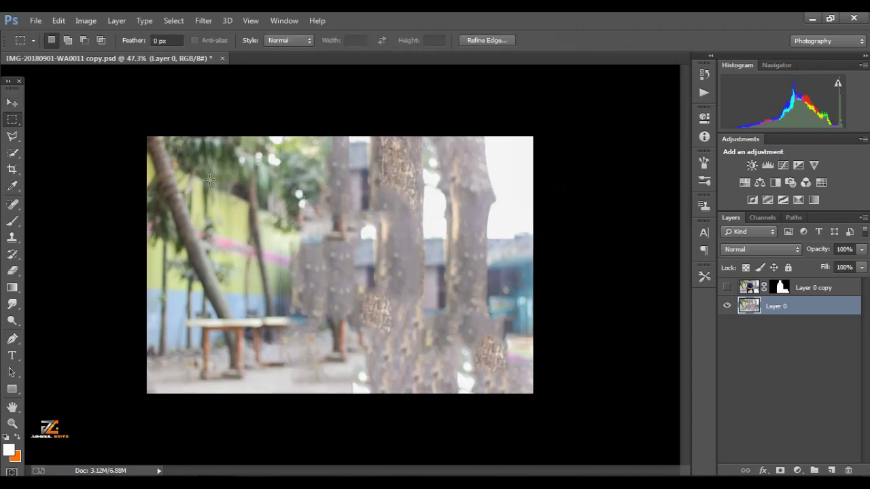
pyautogui.click(4, 102)
pyautogui.click(781, 288)
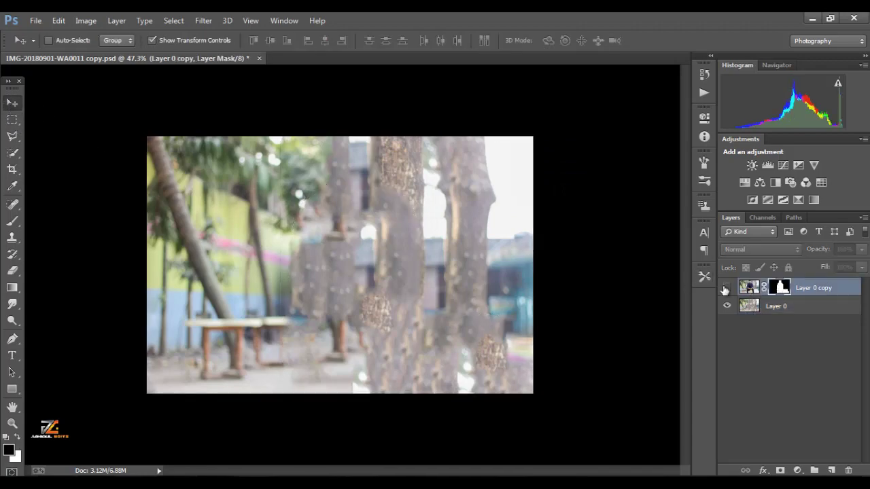
pyautogui.click(727, 287)
pyautogui.click(726, 287)
# Set up Color Efex Pro 4's Dark Contrasts on Layer 0 with Dark Detail Extractor 62%, Brightness -82%, Contrast -77% and Saturation 29%.
pyautogui.click(768, 306)
pyautogui.click(203, 20)
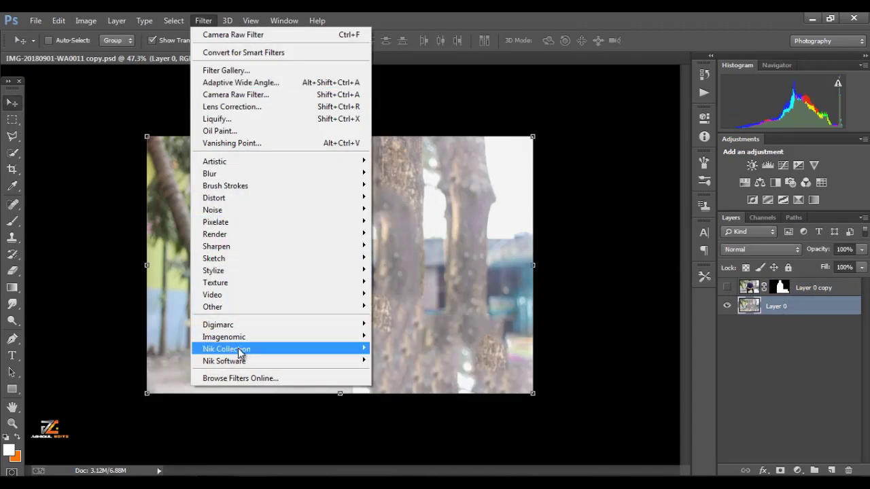
pyautogui.moveTo(326, 349)
pyautogui.click(402, 345)
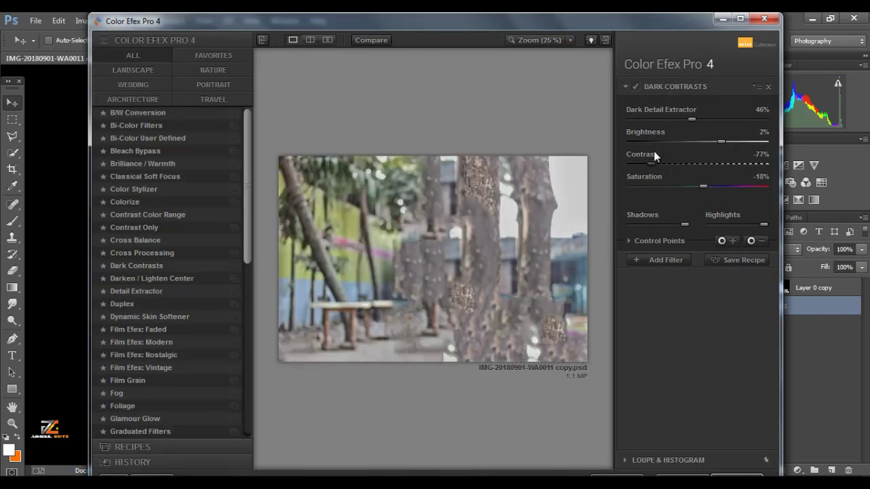
pyautogui.moveTo(655, 142); pyautogui.dragTo(646, 144)
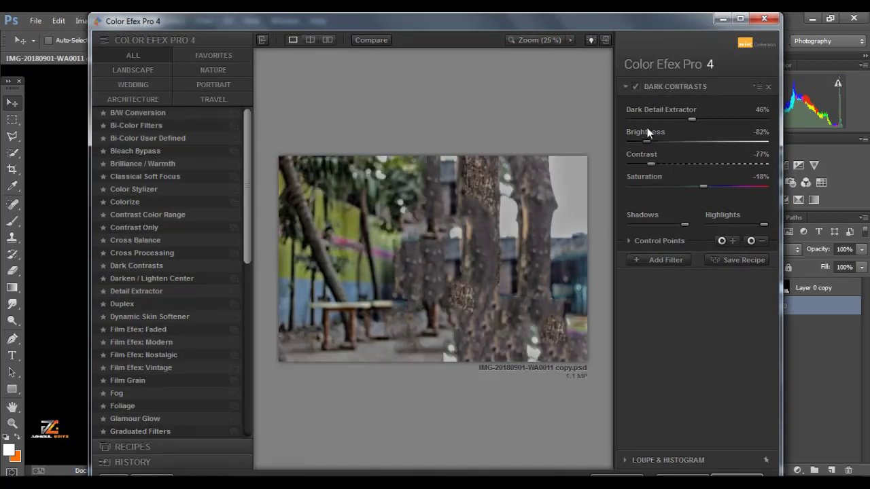
pyautogui.moveTo(692, 118); pyautogui.dragTo(714, 141)
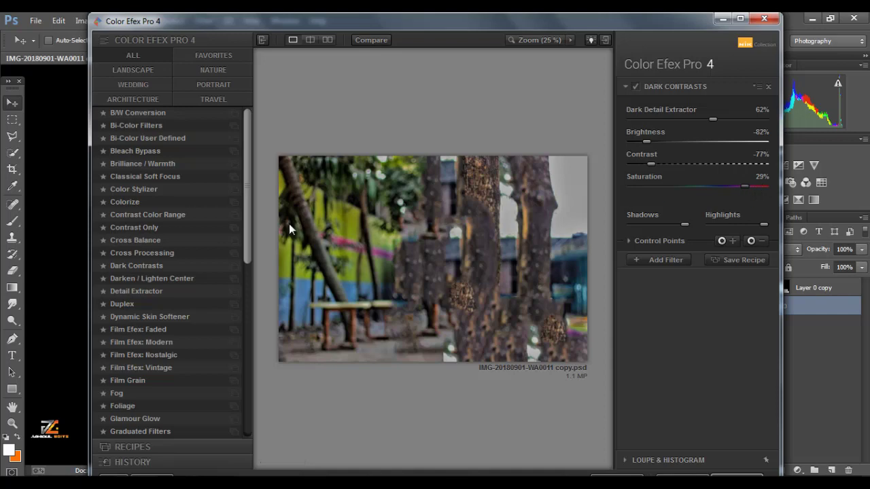
# Add an Indian Summer filter using Method 2 with Enhance Foliage at 72%.
pyautogui.moveTo(246, 171); pyautogui.dragTo(250, 286)
pyautogui.click(669, 260)
pyautogui.scroll(-1, 250, 284)
pyautogui.click(156, 304)
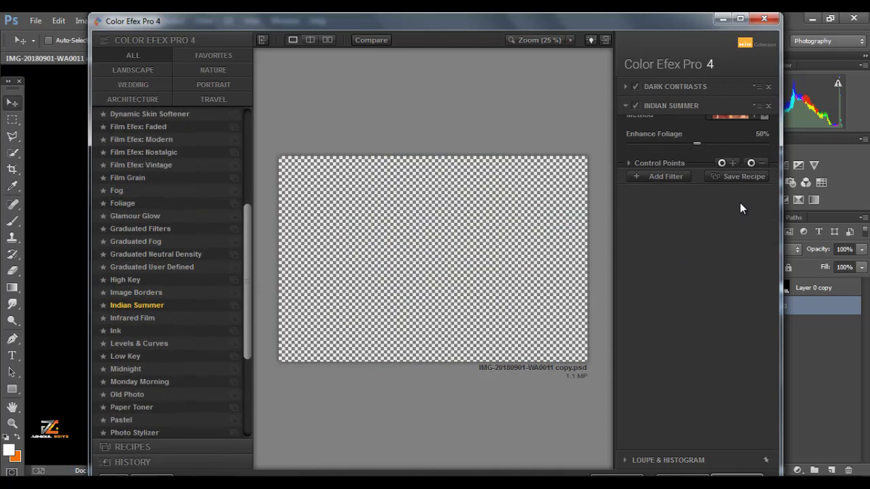
pyautogui.click(737, 136)
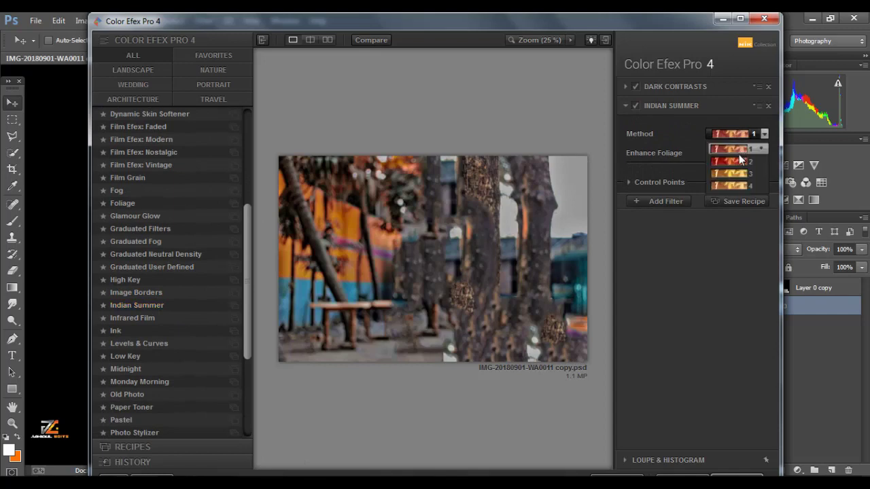
pyautogui.click(737, 160)
pyautogui.click(727, 162)
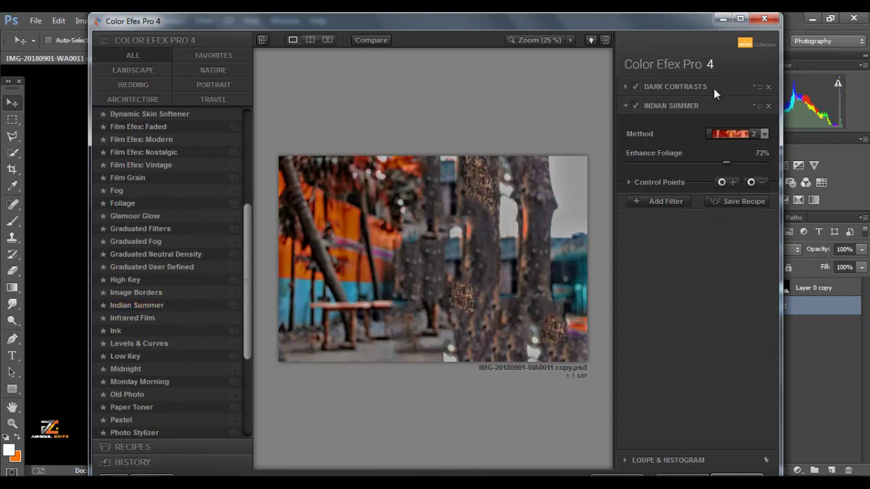
# Set the Dark Contrasts filter's Dark Detail Extractor to 79% and apply the filter stack to the background.
pyautogui.click(688, 85)
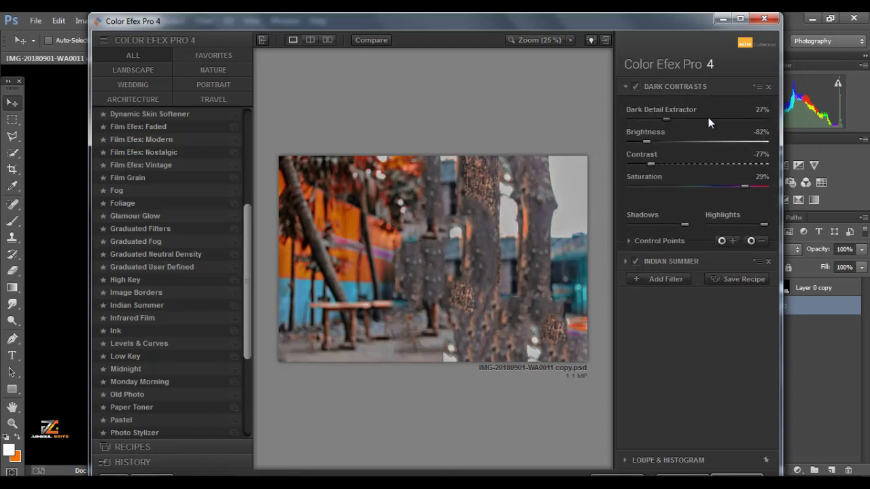
pyautogui.moveTo(708, 119); pyautogui.dragTo(734, 150)
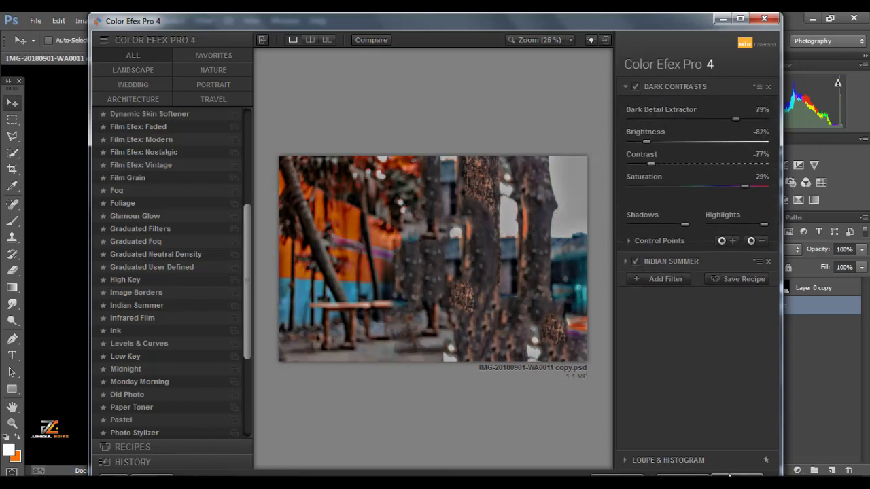
pyautogui.click(728, 475)
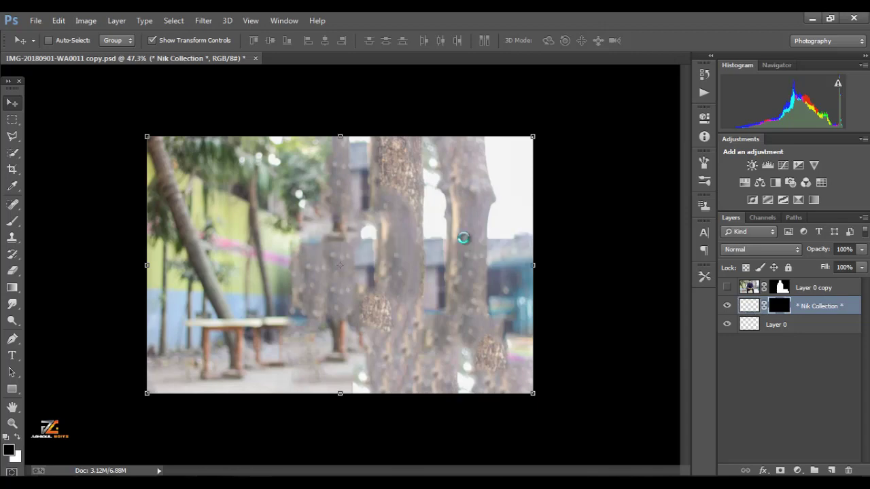
# Apply the Camera Raw Filter to the Color Efex Pro 4 layer with Contrast +13, Highlights -63 and Shadows -19.
pyautogui.click(204, 20)
pyautogui.click(262, 96)
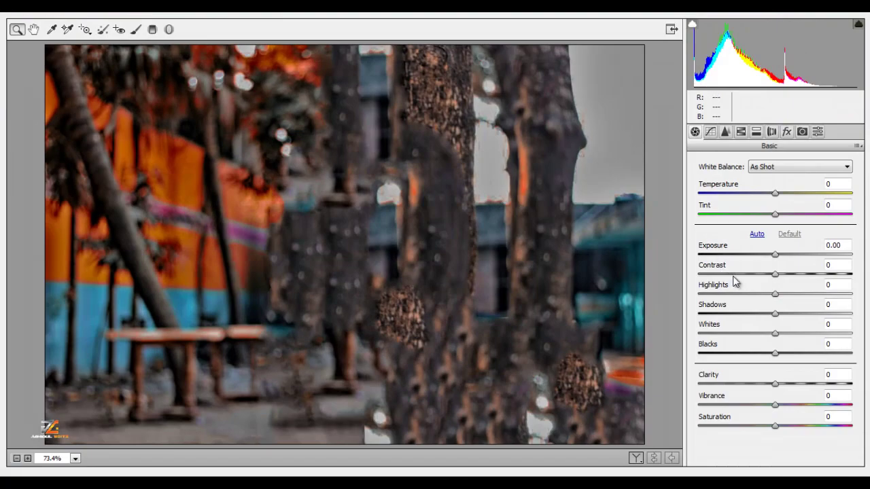
pyautogui.click(730, 274)
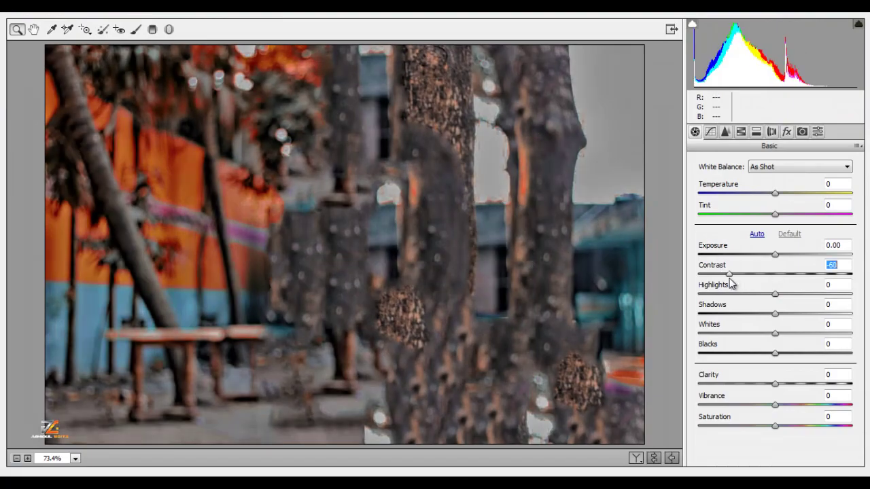
pyautogui.click(785, 274)
pyautogui.click(726, 293)
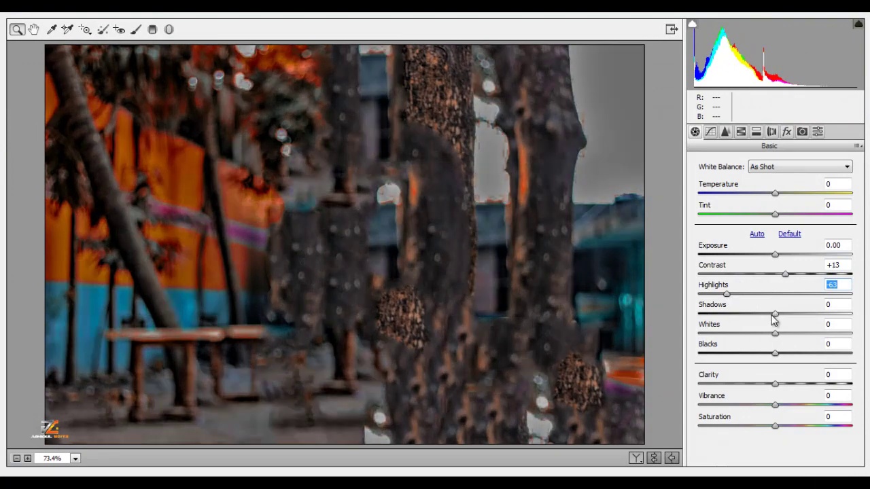
pyautogui.moveTo(740, 313); pyautogui.dragTo(761, 313)
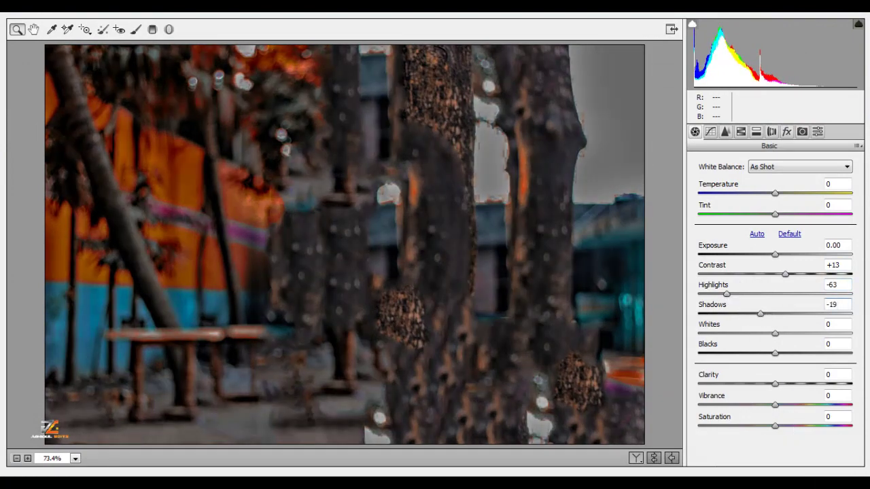
pyautogui.press('Return')
pyautogui.click(198, 18)
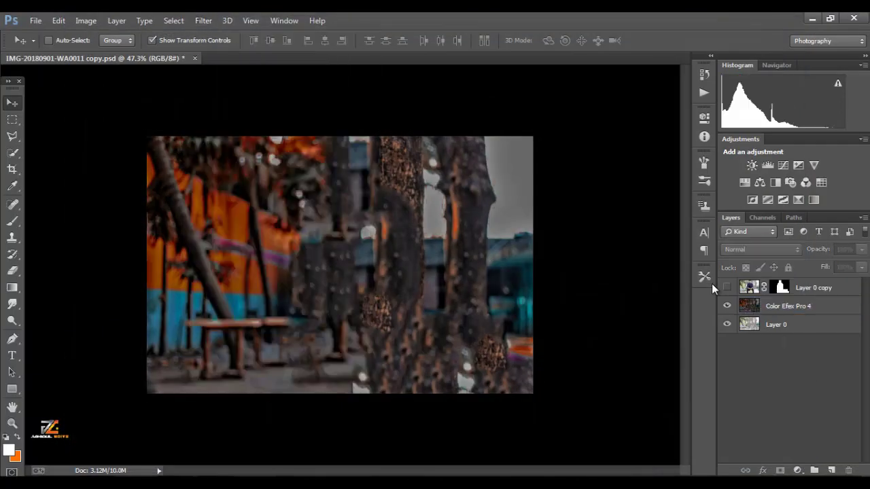
# Show the man's cut-out layer again and duplicate the Color Efex Pro 4 layer under the default name.
pyautogui.click(727, 287)
pyautogui.rightClick(794, 308)
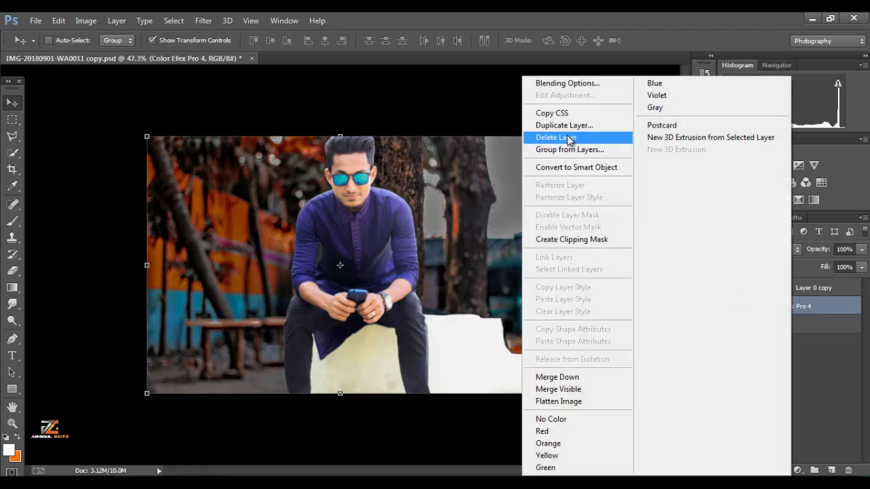
pyautogui.click(559, 124)
pyautogui.click(547, 156)
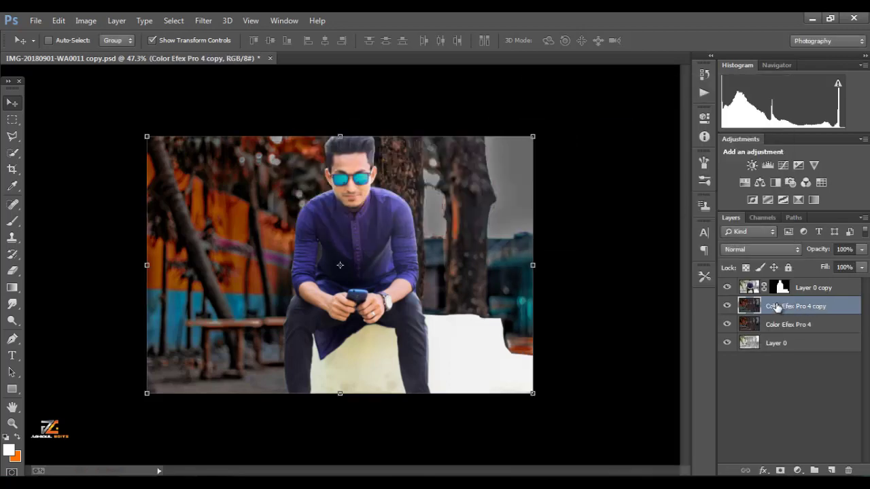
# Open Refine Mask for the Layer 0 copy layer's mask and preview the cut-out on black.
pyautogui.click(779, 288)
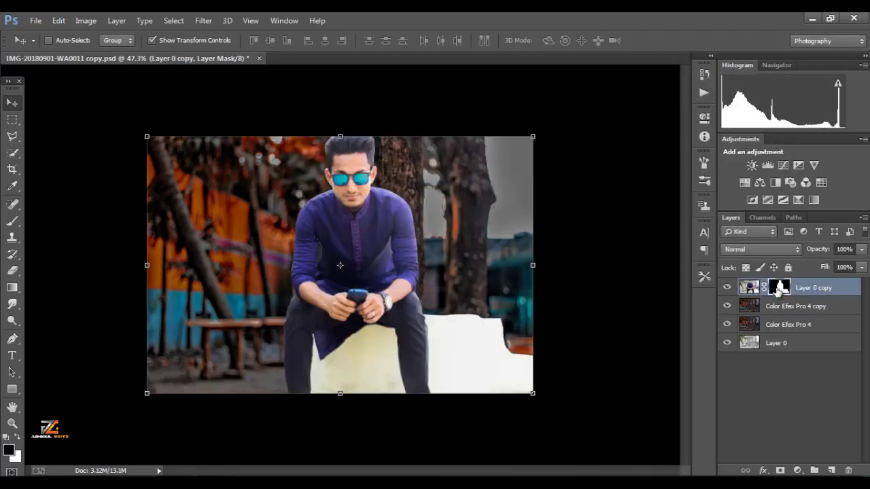
pyautogui.rightClick(779, 288)
pyautogui.click(761, 396)
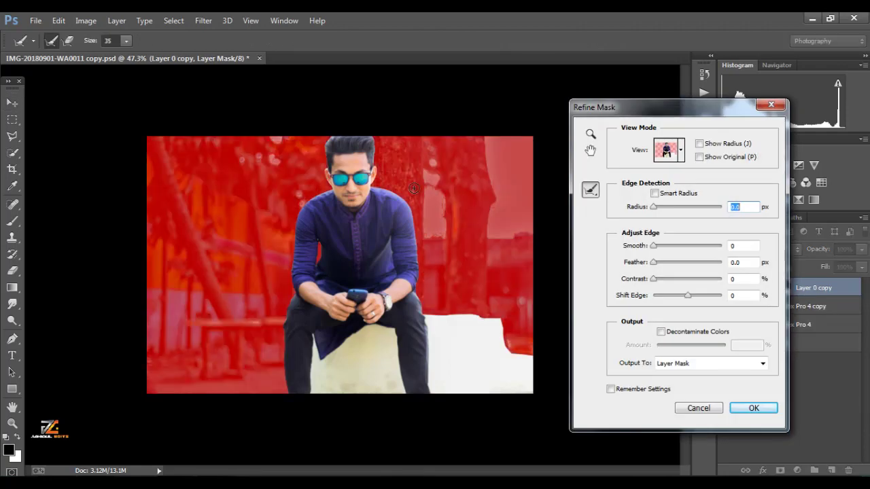
pyautogui.click(676, 155)
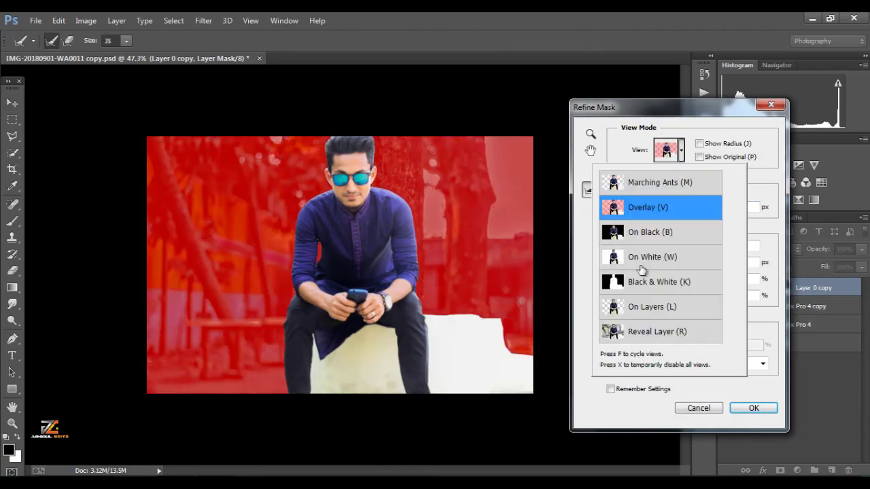
pyautogui.click(642, 251)
pyautogui.click(679, 152)
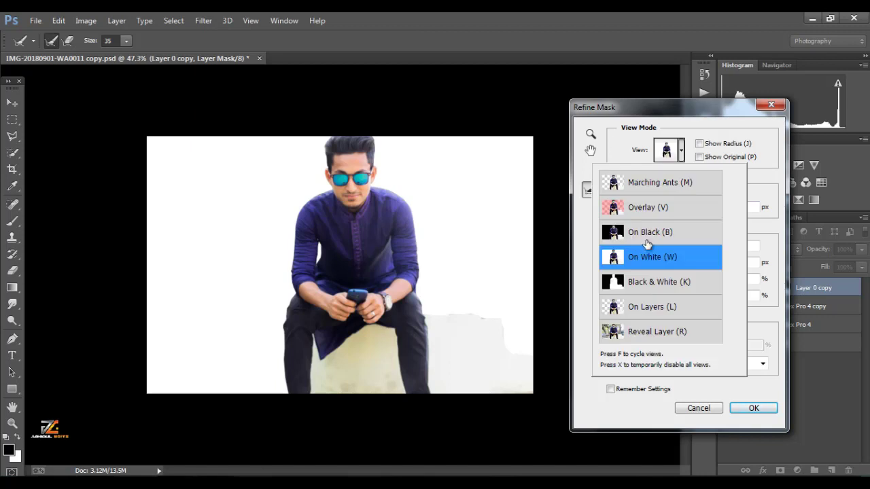
pyautogui.click(679, 151)
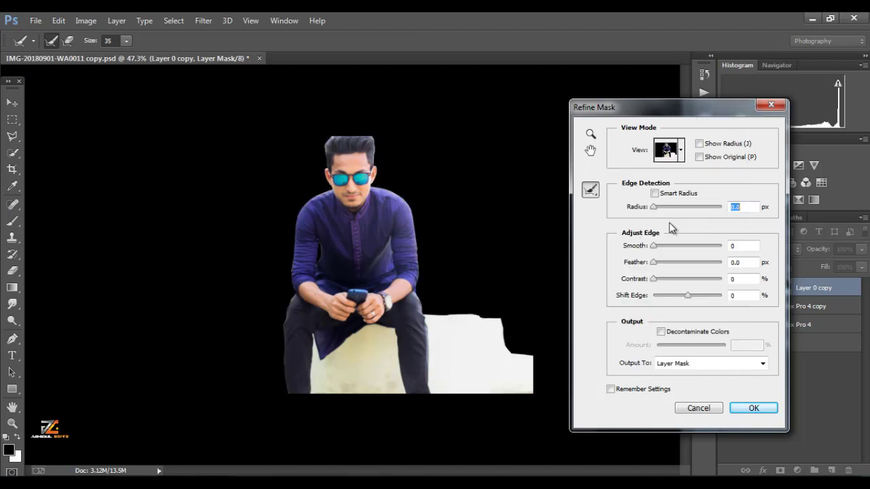
# Refine the man's mask with Feather 4.2 px, Contrast 56% and Shift Edge -7%, output to the layer mask.
pyautogui.moveTo(660, 269); pyautogui.dragTo(687, 280)
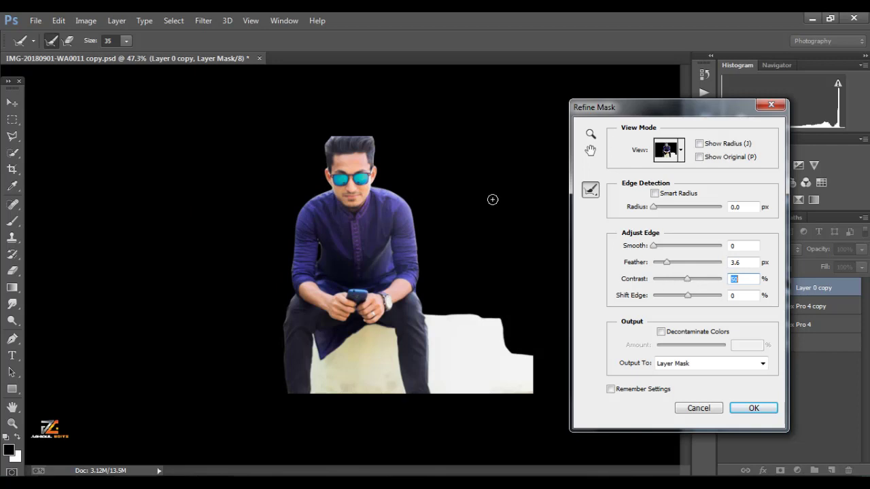
pyautogui.keyDown('ctrl'); pyautogui.click(350, 170); pyautogui.keyUp('ctrl')
pyautogui.keyDown('ctrl'); pyautogui.click(349, 171); pyautogui.keyUp('ctrl')
pyautogui.keyDown('ctrl'); pyautogui.click(350, 171); pyautogui.keyUp('ctrl')
pyautogui.click(673, 263)
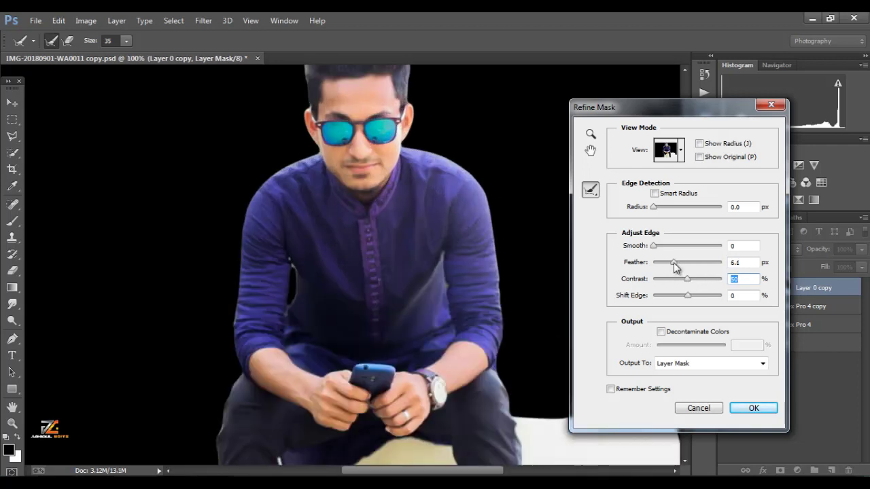
pyautogui.moveTo(674, 262); pyautogui.dragTo(647, 265)
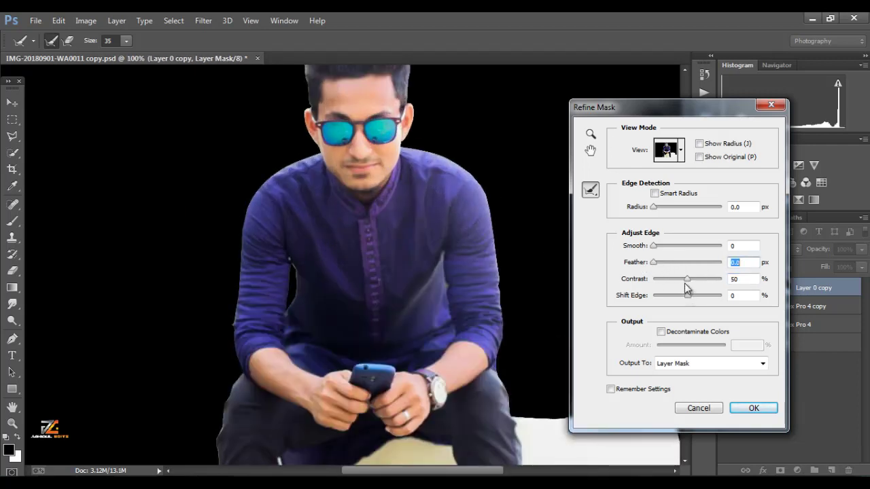
pyautogui.click(667, 263)
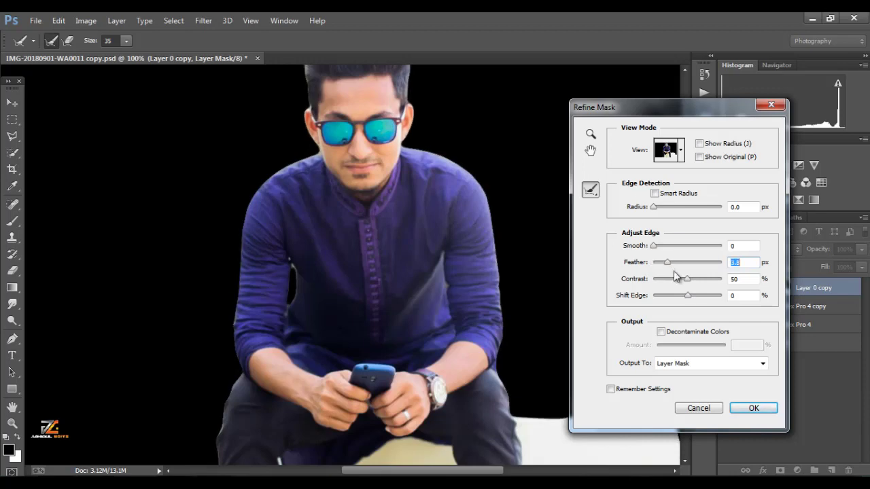
pyautogui.click(677, 279)
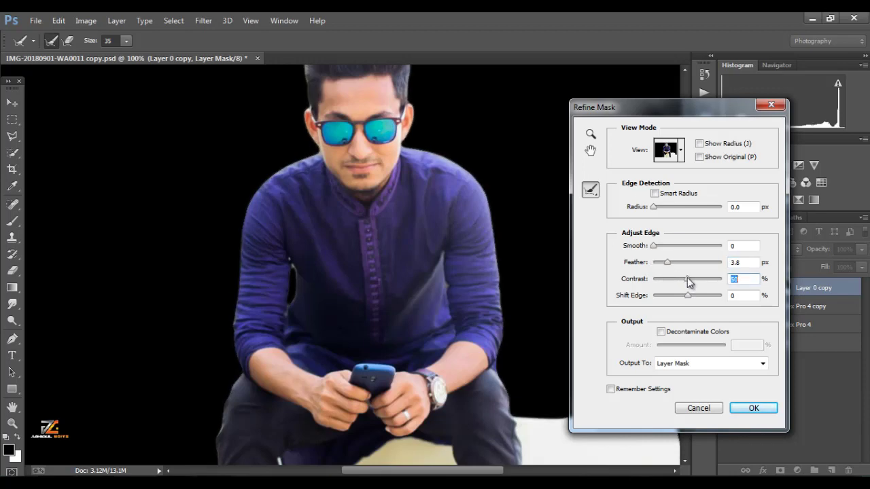
pyautogui.moveTo(672, 262)
pyautogui.mouseDown()
pyautogui.moveTo(682, 268)
pyautogui.moveTo(673, 265)
pyautogui.mouseUp()
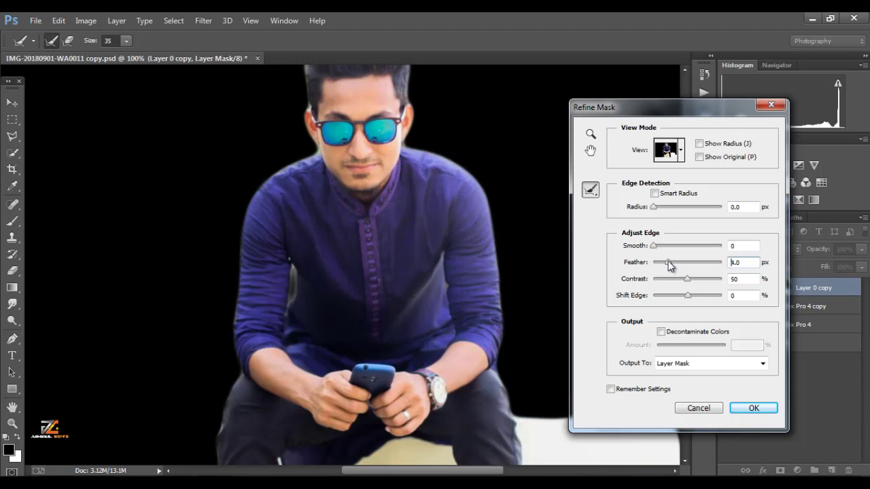
pyautogui.moveTo(689, 296); pyautogui.dragTo(686, 298)
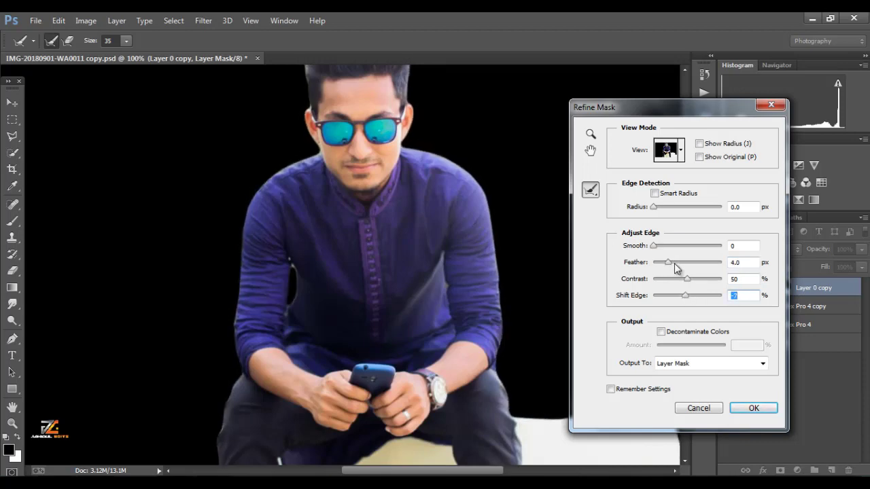
pyautogui.moveTo(676, 269); pyautogui.dragTo(693, 284)
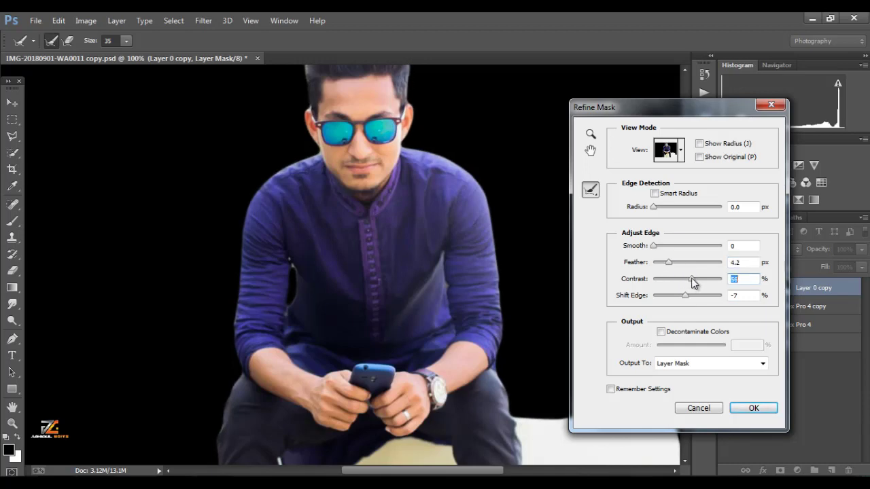
pyautogui.click(752, 407)
# Refine the man's mask again with Feather 0 px, Contrast 20% and Shift Edge -16%.
pyautogui.press('v')
pyautogui.scroll(-2, 410, 218)
pyautogui.scroll(1, 409, 218)
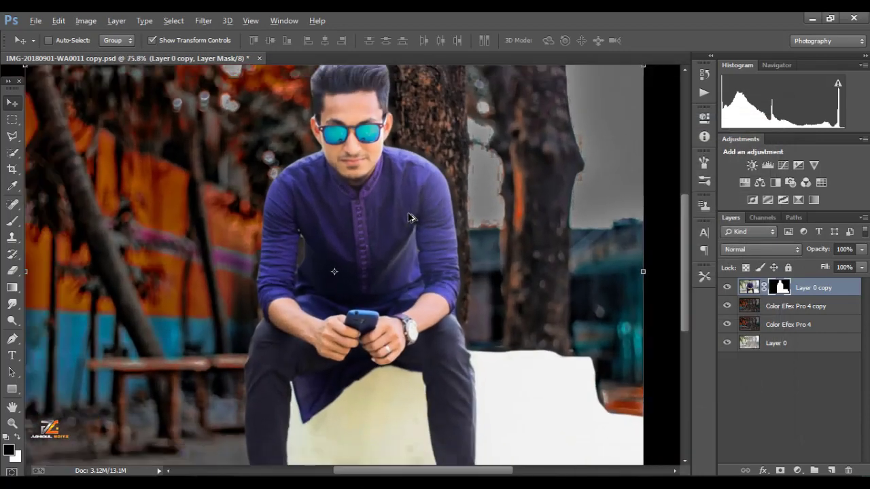
pyautogui.scroll(1, 409, 218)
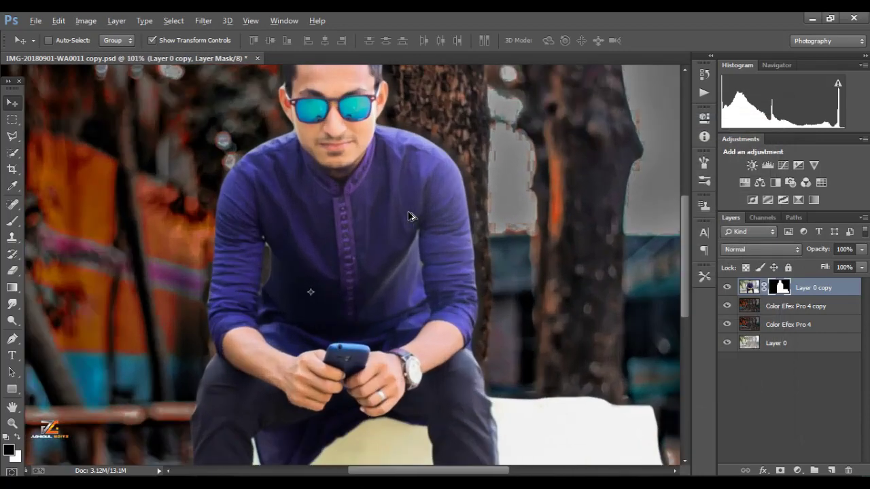
pyautogui.rightClick(786, 286)
pyautogui.click(757, 397)
pyautogui.moveTo(688, 294); pyautogui.dragTo(682, 295)
pyautogui.moveTo(662, 266); pyautogui.dragTo(671, 284)
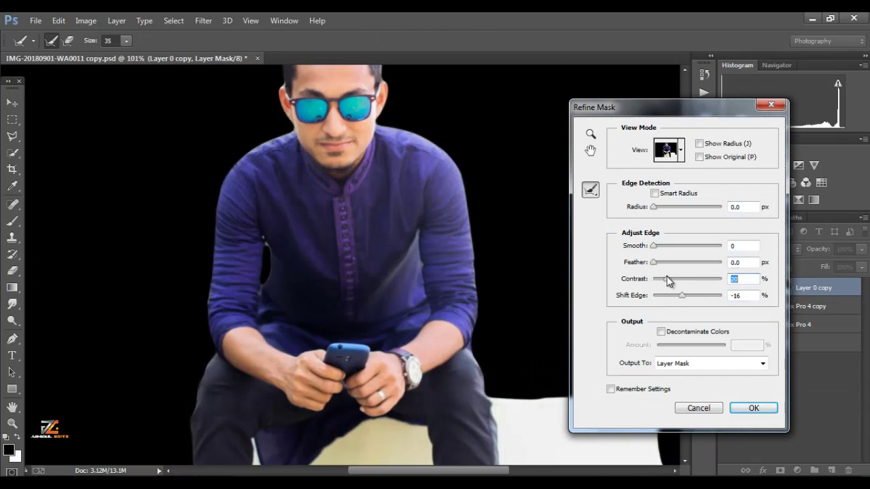
pyautogui.click(751, 408)
pyautogui.scroll(-5, 452, 269)
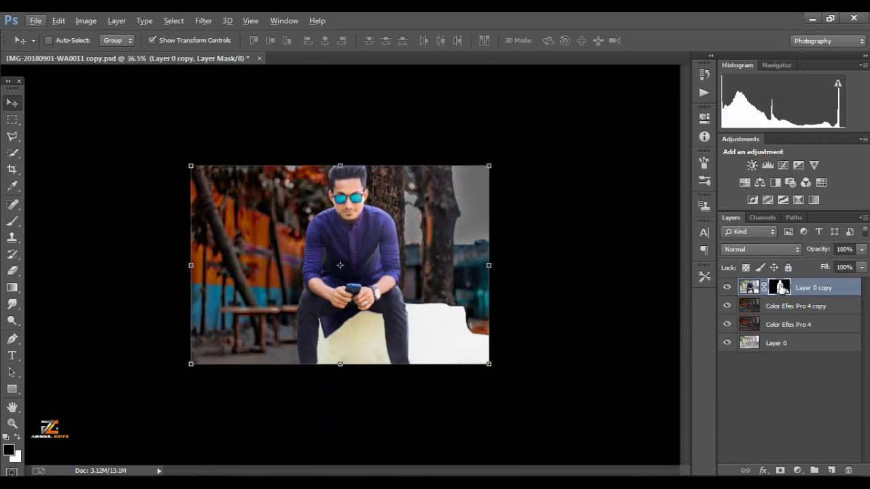
# Apply the layer mask permanently to the Layer 0 copy layer and keep that cut-out layer selected.
pyautogui.rightClick(782, 289)
pyautogui.click(761, 327)
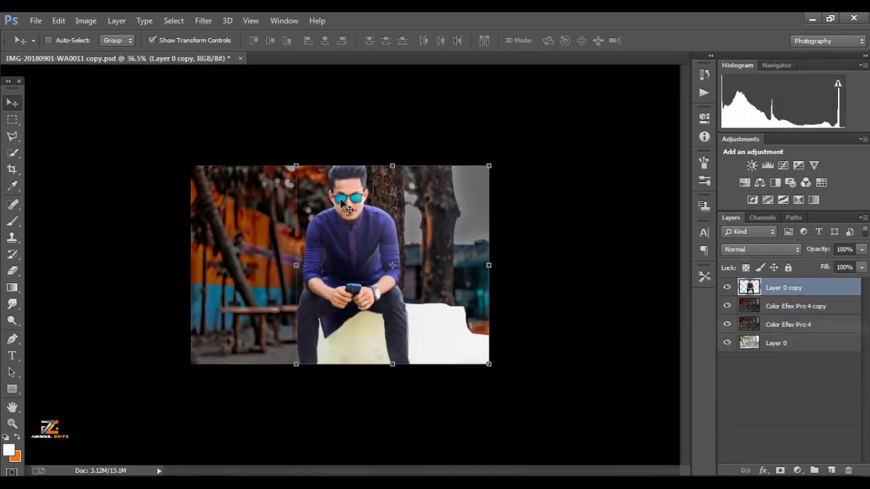
pyautogui.rightClick(413, 190)
pyautogui.click(434, 197)
pyautogui.rightClick(335, 201)
pyautogui.click(350, 208)
# Scale down the cut-out of the man and wall with Free Transform and move it toward the photo's left side.
pyautogui.hotkey('ctrl', 't')
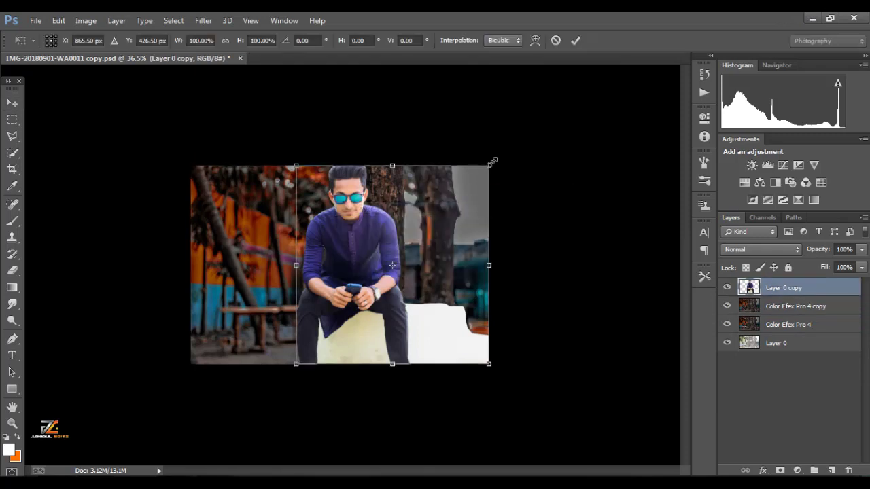
pyautogui.moveTo(491, 162); pyautogui.dragTo(463, 191)
pyautogui.press('Return')
pyautogui.moveTo(379, 241); pyautogui.dragTo(356, 242)
# Crop the image to a portrait frame around the seated man, trimming both sides of the background.
pyautogui.click(12, 169)
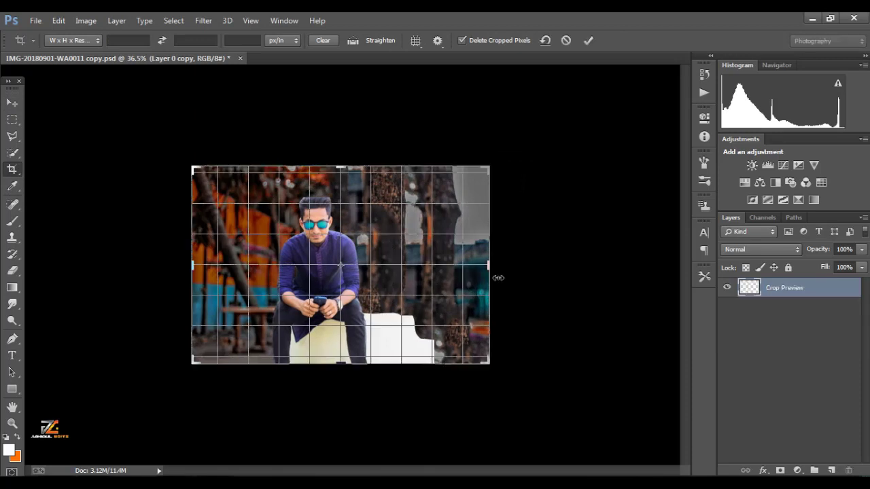
pyautogui.moveTo(498, 278); pyautogui.dragTo(449, 276)
pyautogui.moveTo(231, 250); pyautogui.dragTo(253, 251)
pyautogui.press('Return')
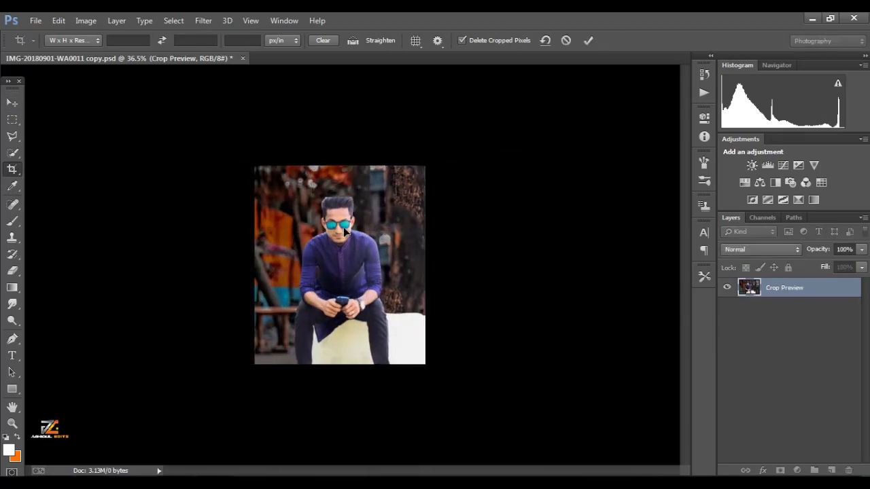
pyautogui.press('v')
pyautogui.hotkey('ctrl', '0')
pyautogui.rightClick(364, 192)
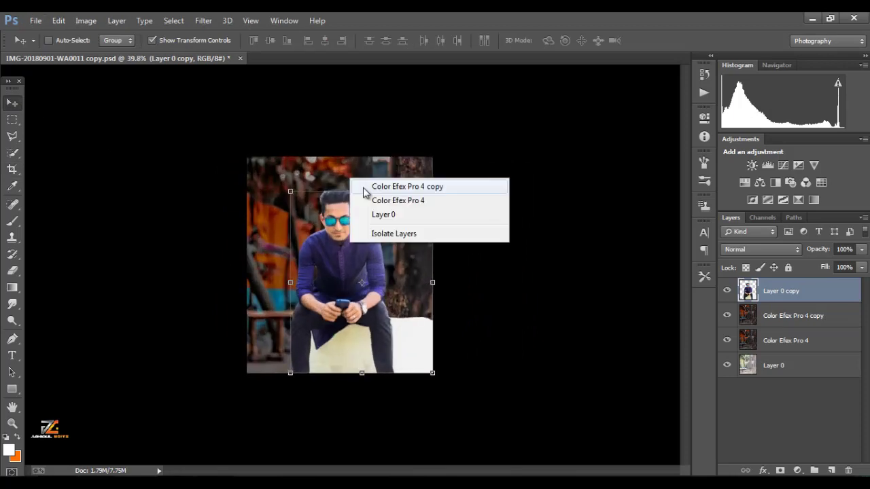
pyautogui.click(365, 193)
pyautogui.click(199, 18)
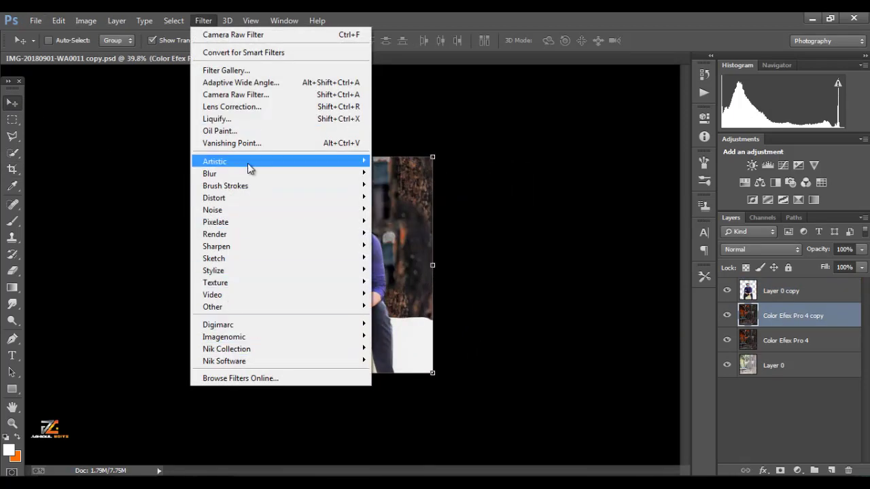
pyautogui.moveTo(287, 174)
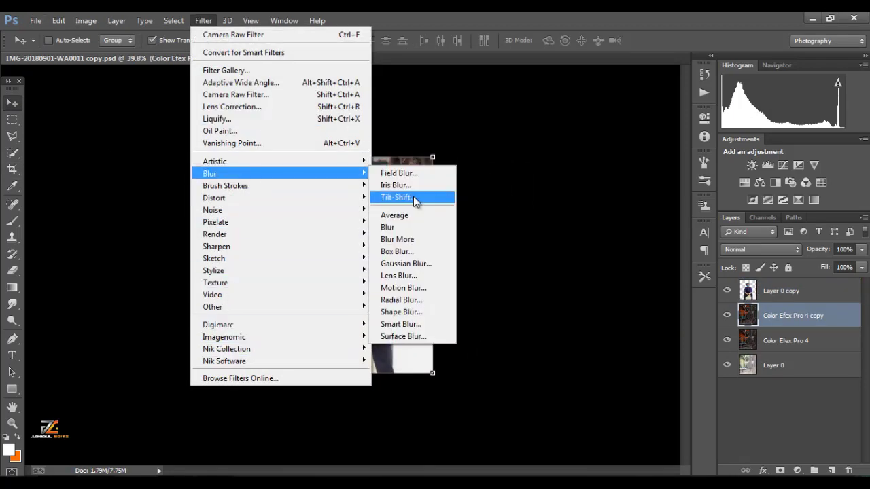
# Open Color Efex Pro 4 on Layer 0 copy and set Dark Contrasts to Detail Extractor 42%, Brightness -54%, Contrast -74% and Saturation 14%.
pyautogui.click(809, 292)
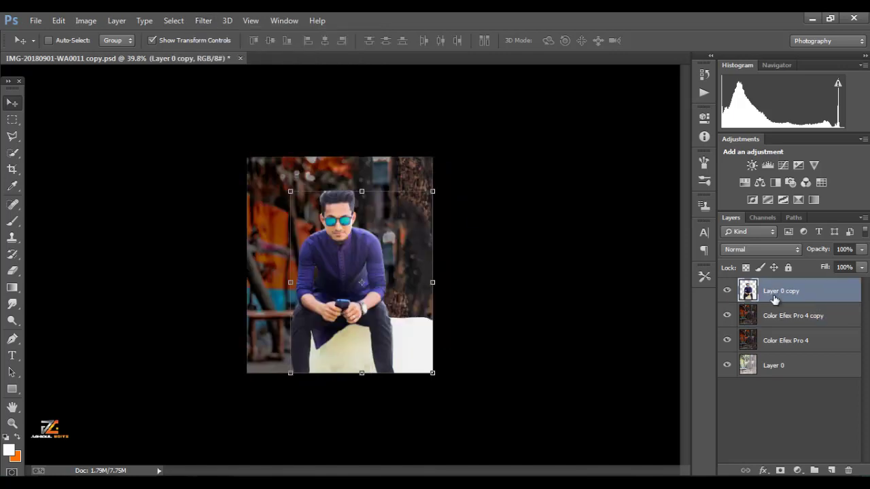
pyautogui.click(213, 22)
pyautogui.moveTo(340, 352)
pyautogui.click(400, 351)
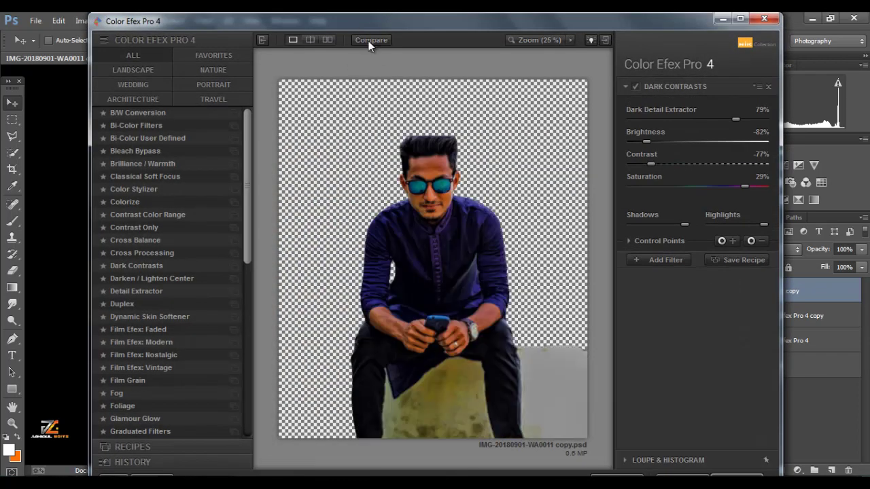
pyautogui.click(368, 41)
pyautogui.click(672, 141)
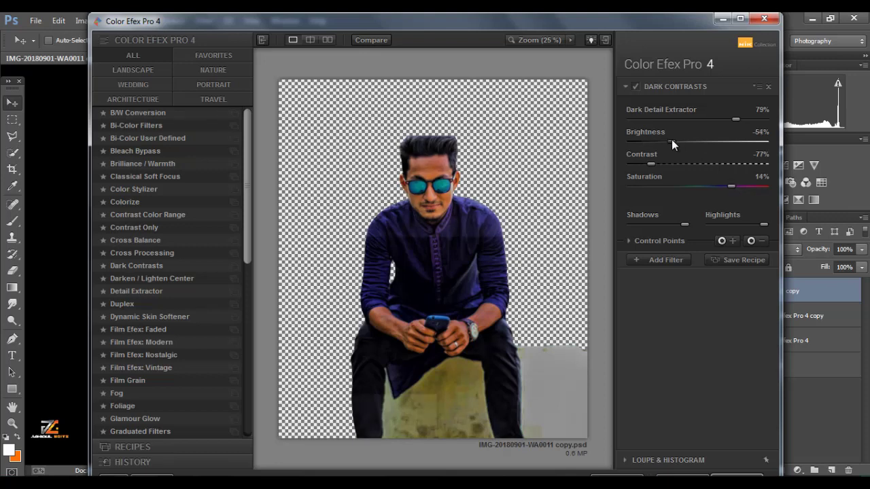
pyautogui.click(680, 119)
pyautogui.moveTo(681, 119); pyautogui.dragTo(685, 119)
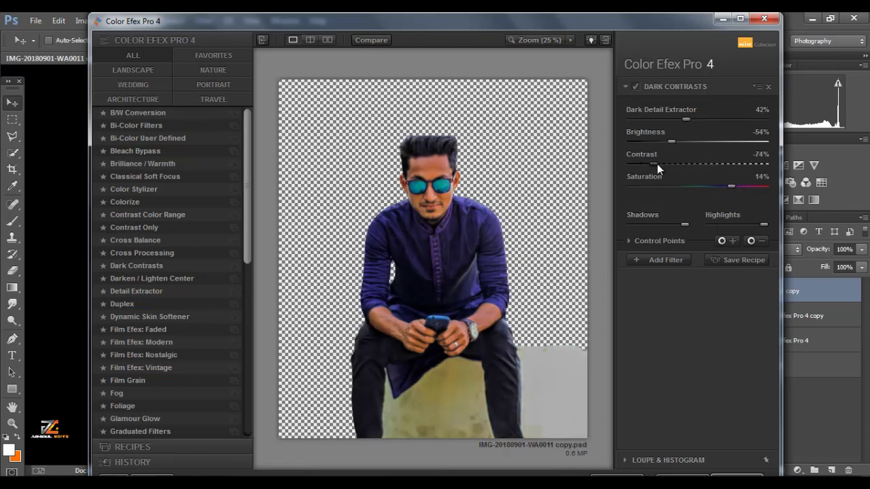
# Protect the man's face and forearms with subtractive control points and apply the Dark Contrasts filter to the cut-out.
pyautogui.click(428, 171)
pyautogui.click(754, 241)
pyautogui.click(430, 206)
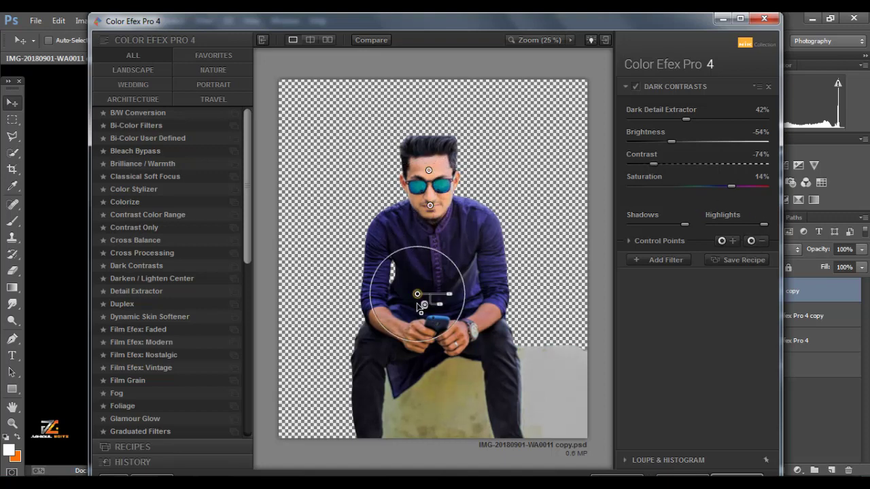
pyautogui.click(394, 328)
pyautogui.click(475, 330)
pyautogui.moveTo(475, 328); pyautogui.dragTo(378, 323)
pyautogui.click(362, 40)
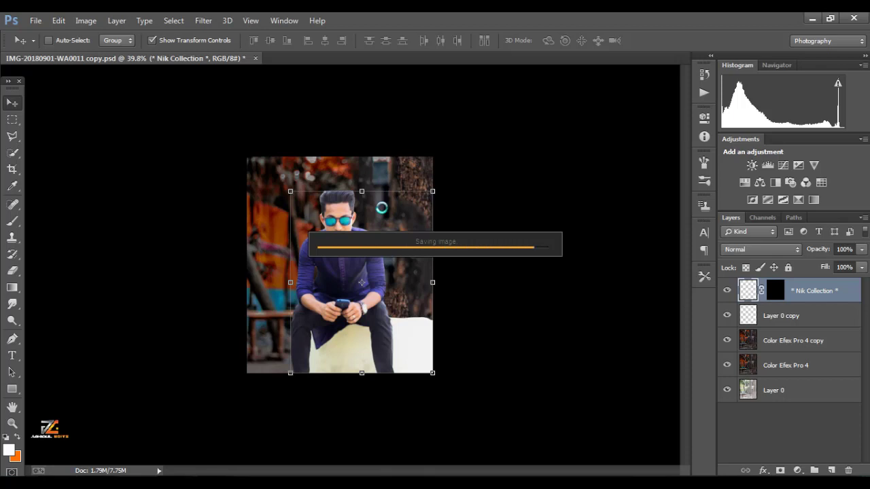
# Delete the Layer 0 copy layer and select the Dark Contrasts (CEP 4) layer.
pyautogui.click(831, 316)
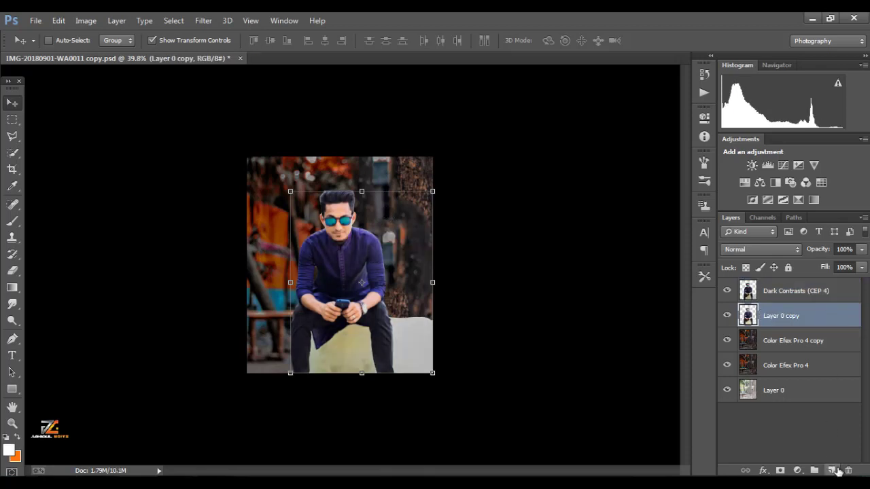
pyautogui.moveTo(838, 470); pyautogui.dragTo(848, 470)
pyautogui.click(798, 292)
# Start a Tilt-Shift blur on the Color Efex Pro 4 copy layer, moving the focus band below the photo and setting Blur to 23 px.
pyautogui.scroll(-1, 341, 192)
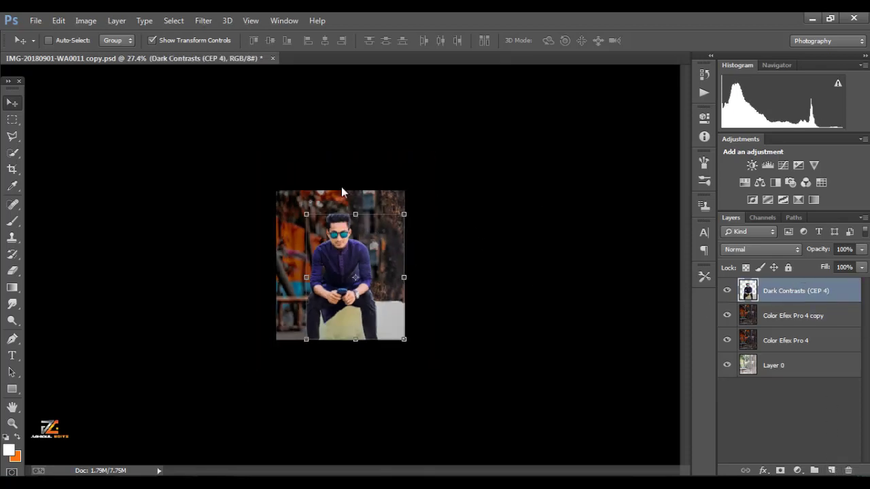
pyautogui.rightClick(306, 195)
pyautogui.click(333, 202)
pyautogui.scroll(1, 333, 204)
pyautogui.click(204, 21)
pyautogui.moveTo(260, 179)
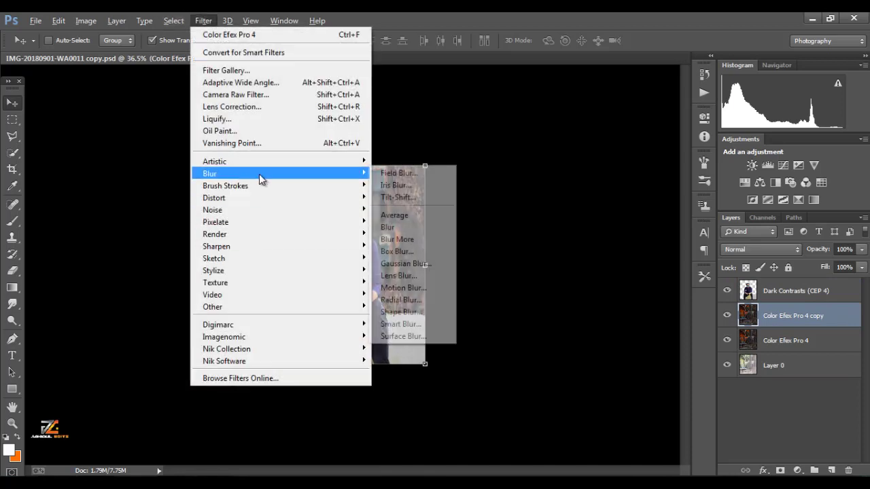
pyautogui.click(400, 197)
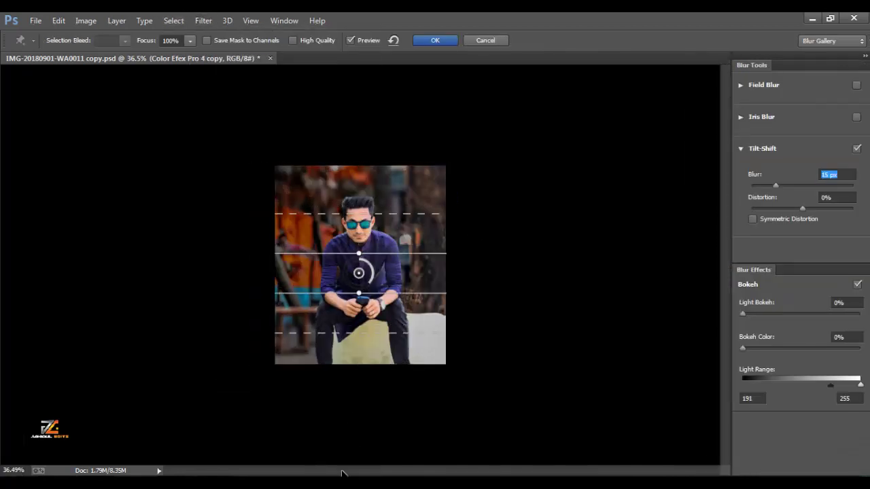
pyautogui.moveTo(362, 268); pyautogui.dragTo(351, 431)
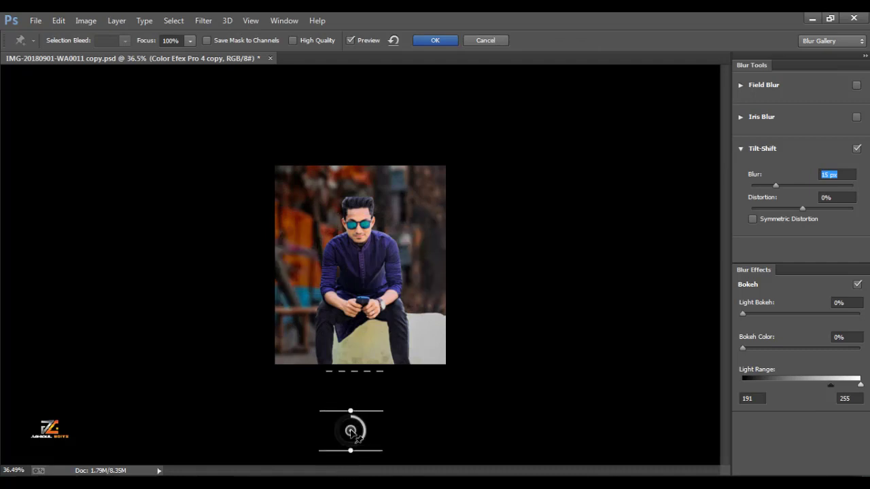
pyautogui.moveTo(776, 187); pyautogui.dragTo(782, 184)
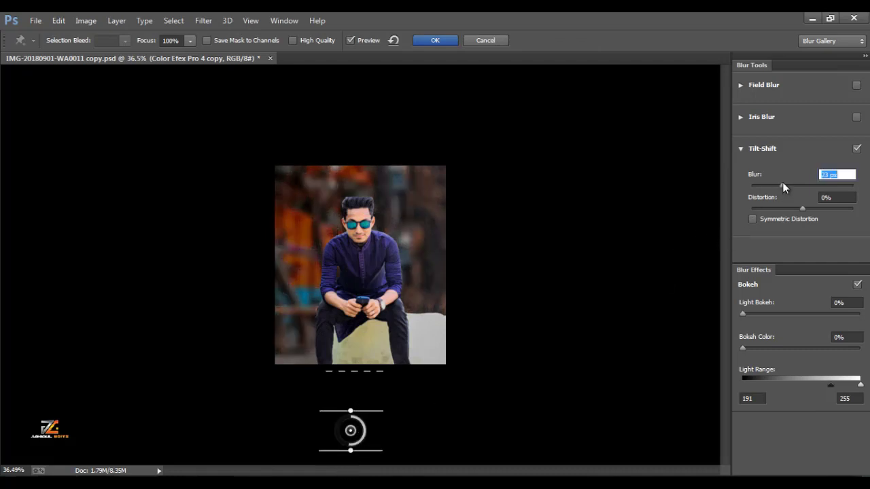
# Try a bokeh effect with Blur 24 px, Light Bokeh 54%, Bokeh Color 74% and a Light Range of 107 to 217.
pyautogui.click(805, 314)
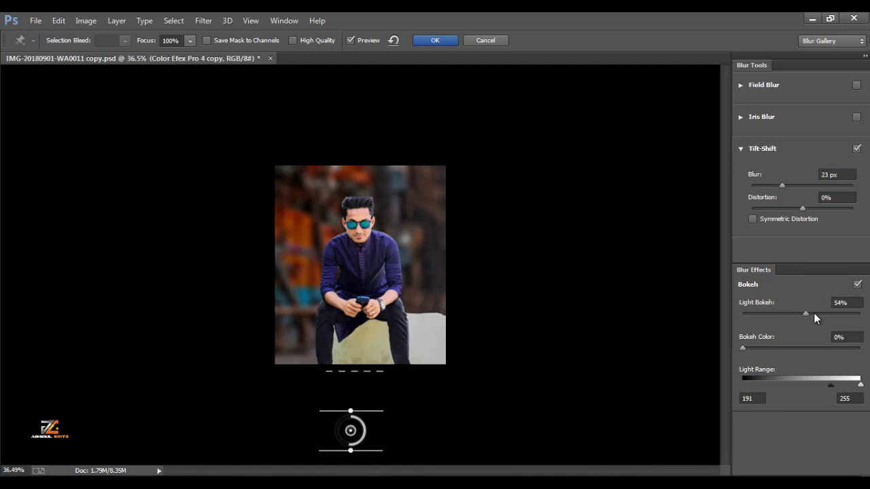
pyautogui.click(804, 348)
pyautogui.click(803, 185)
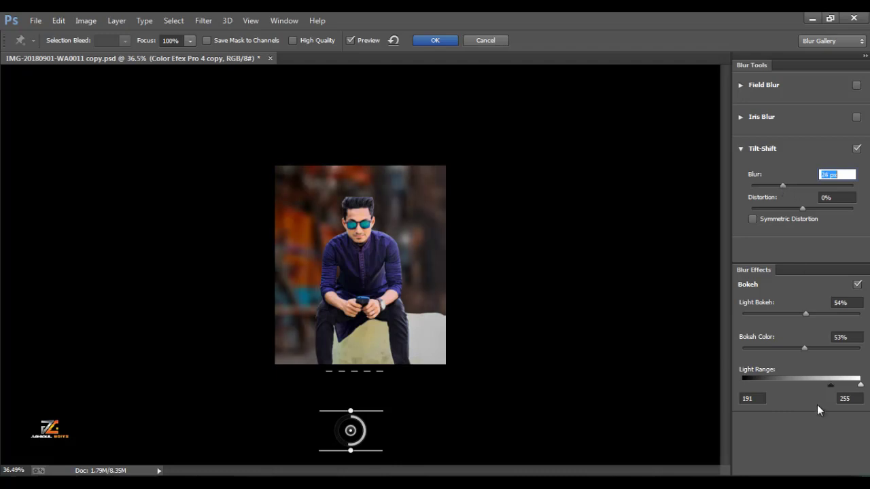
pyautogui.click(800, 384)
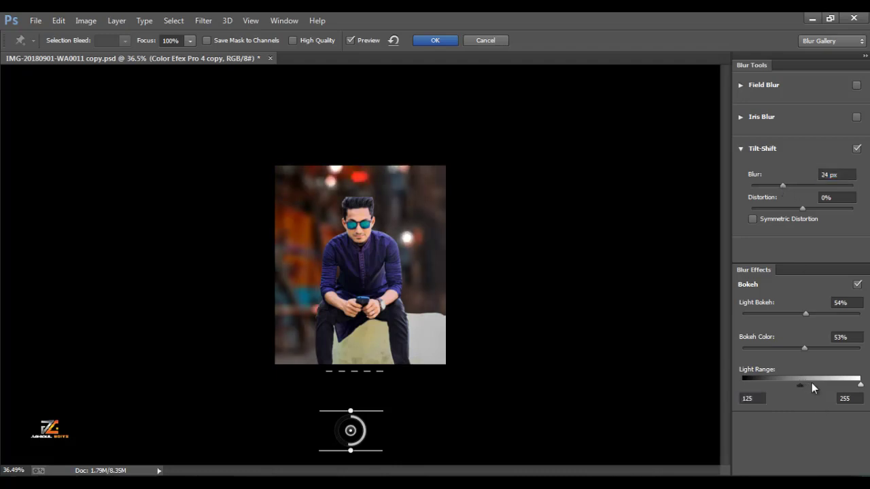
pyautogui.click(843, 384)
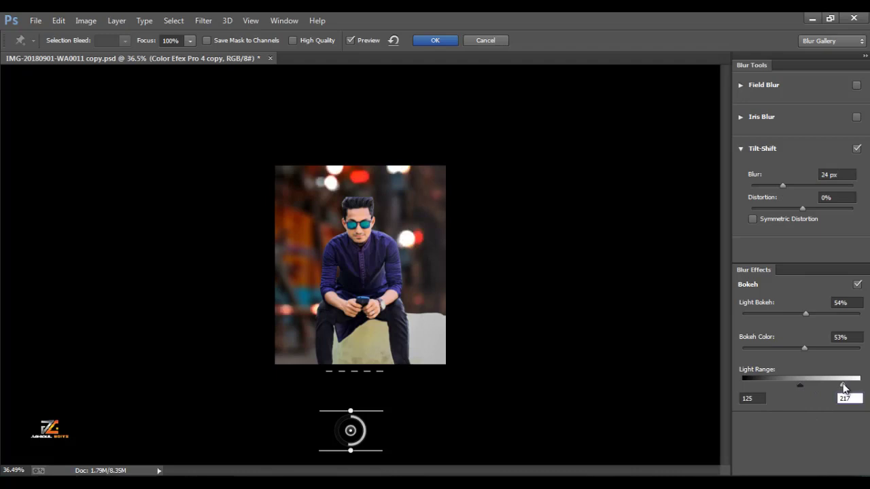
pyautogui.moveTo(804, 383); pyautogui.dragTo(806, 383)
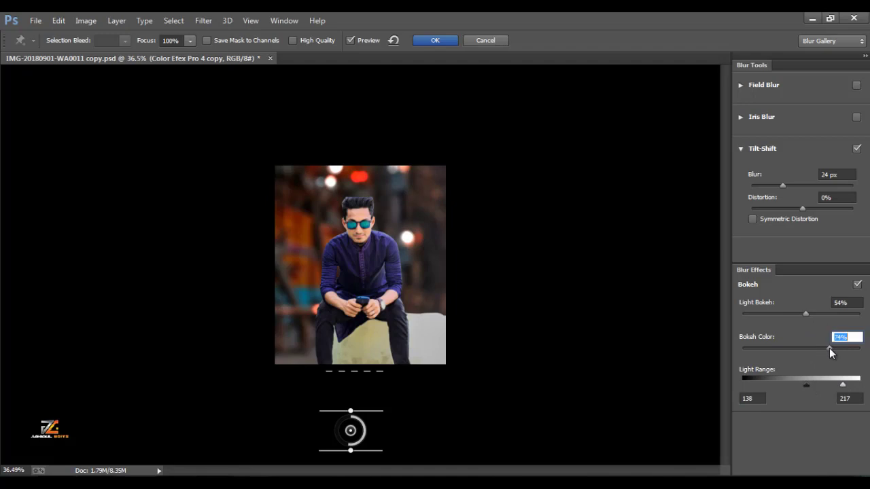
pyautogui.click(792, 382)
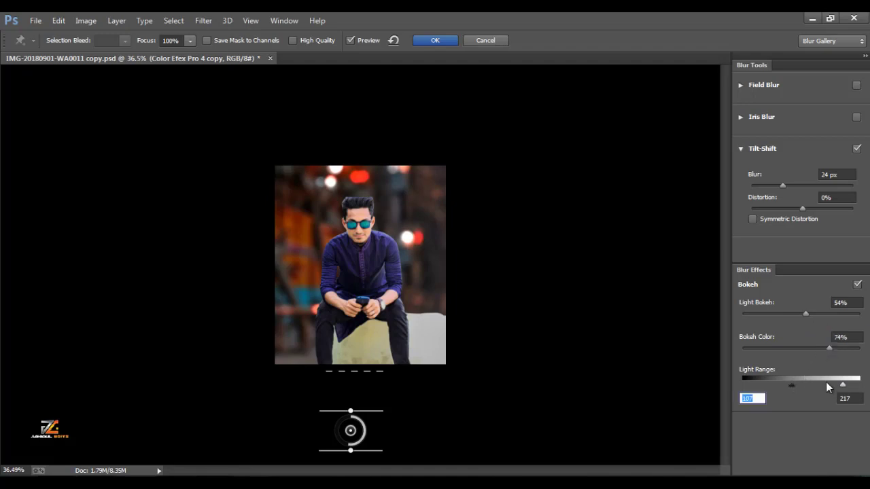
# Apply the Tilt-Shift blur with Blur 23 px, Light Bokeh 48%, Bokeh Color 33% and a Light Range of 128 to 213.
pyautogui.click(783, 348)
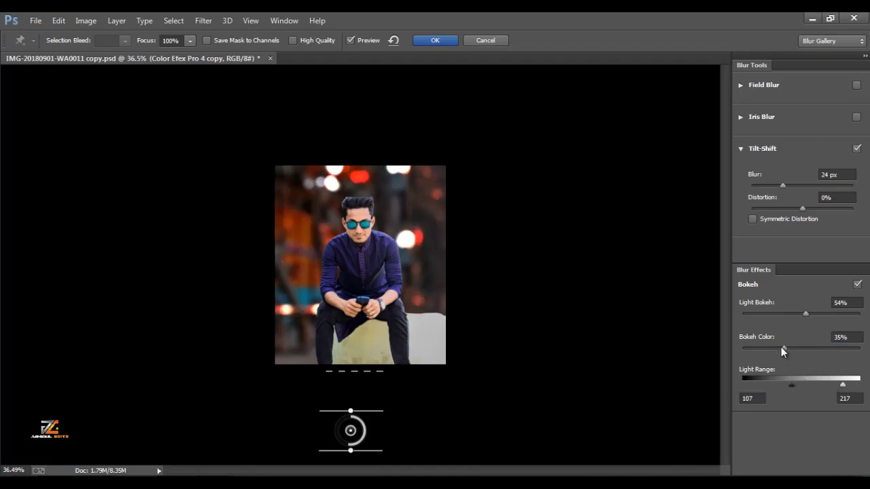
pyautogui.click(785, 314)
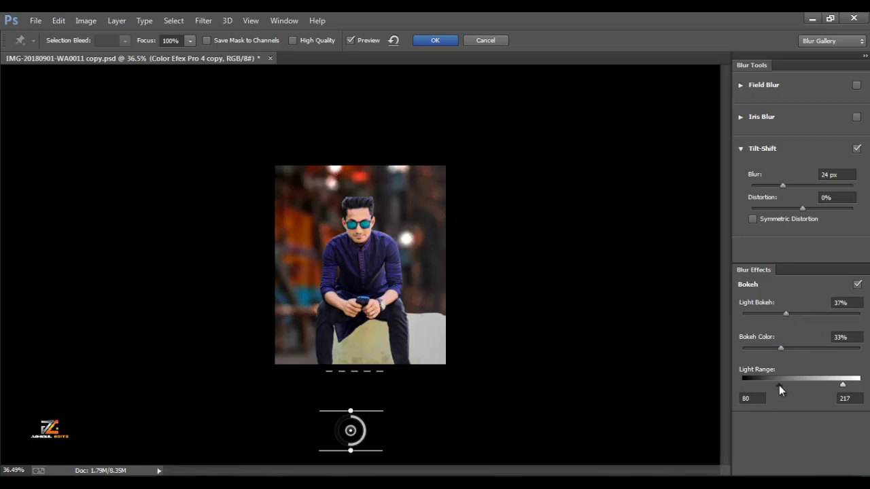
pyautogui.moveTo(779, 385); pyautogui.dragTo(803, 384)
pyautogui.click(785, 186)
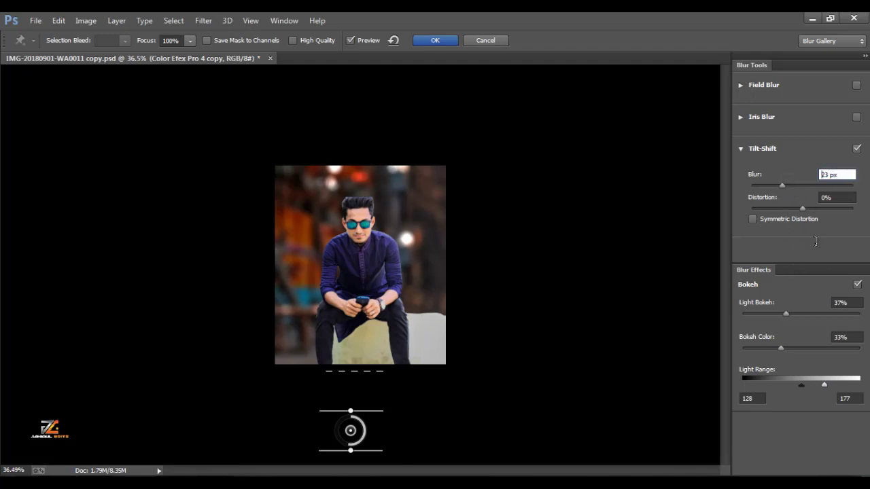
pyautogui.moveTo(791, 318)
pyautogui.mouseDown()
pyautogui.moveTo(800, 315)
pyautogui.moveTo(782, 315)
pyautogui.moveTo(793, 314)
pyautogui.mouseUp()
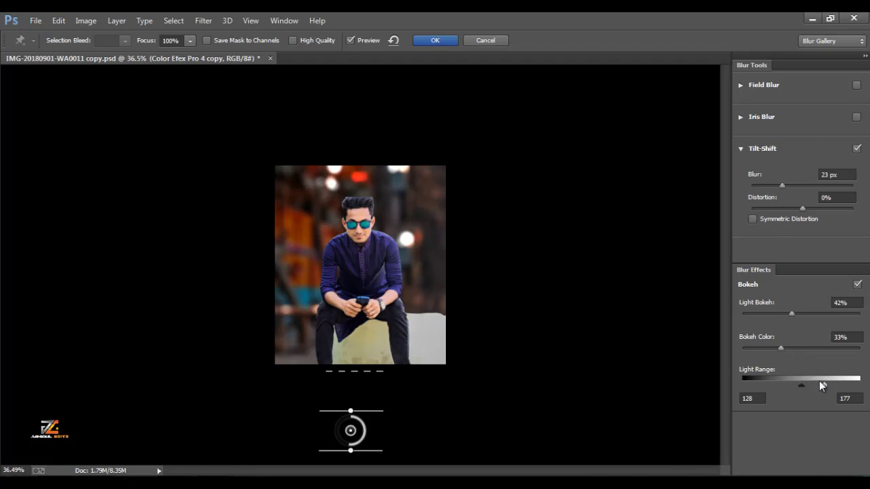
pyautogui.moveTo(819, 382); pyautogui.dragTo(841, 385)
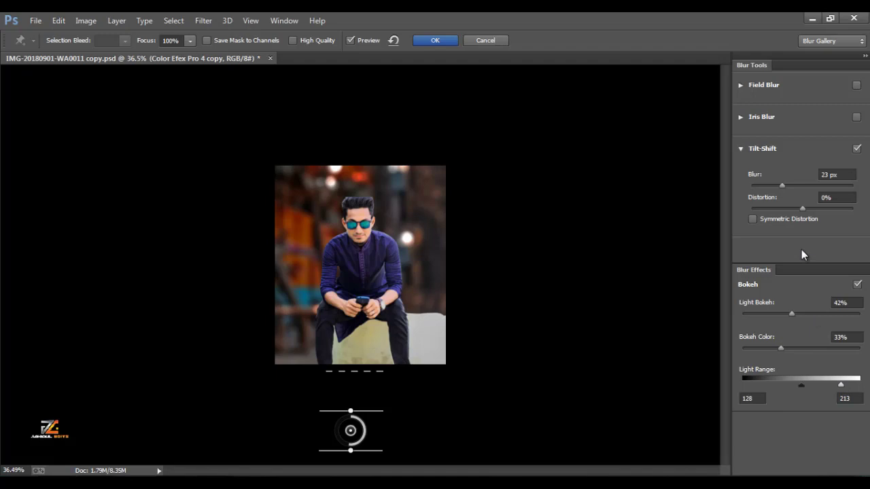
pyautogui.click(799, 314)
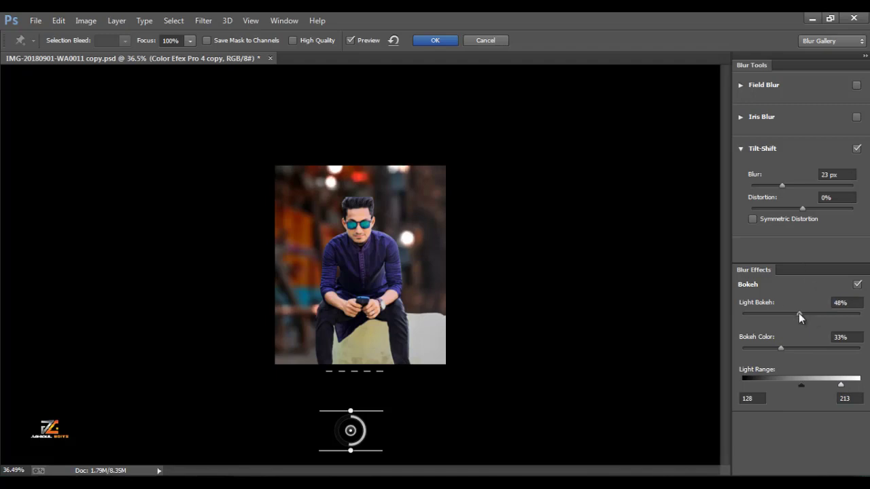
pyautogui.click(445, 40)
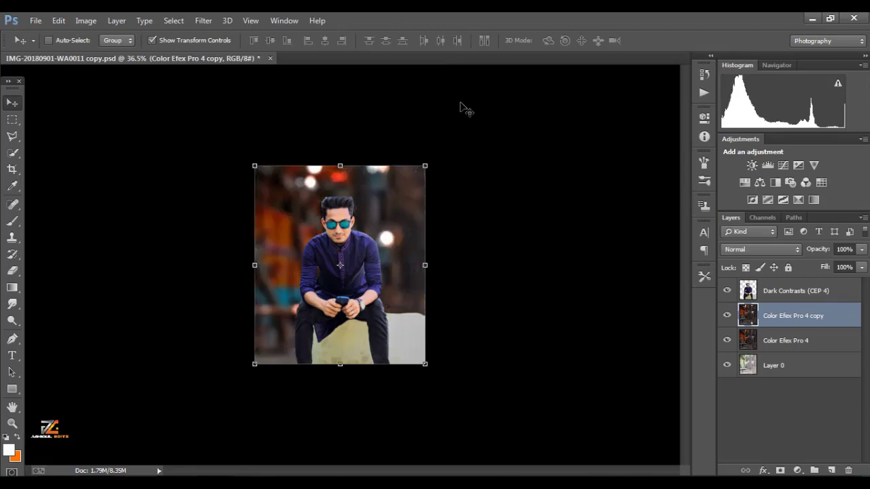
# Bring the black hair cut-out from the Untitled-1 document into the portrait, over the man's head.
pyautogui.scroll(-2, 450, 208)
pyautogui.scroll(6, 345, 204)
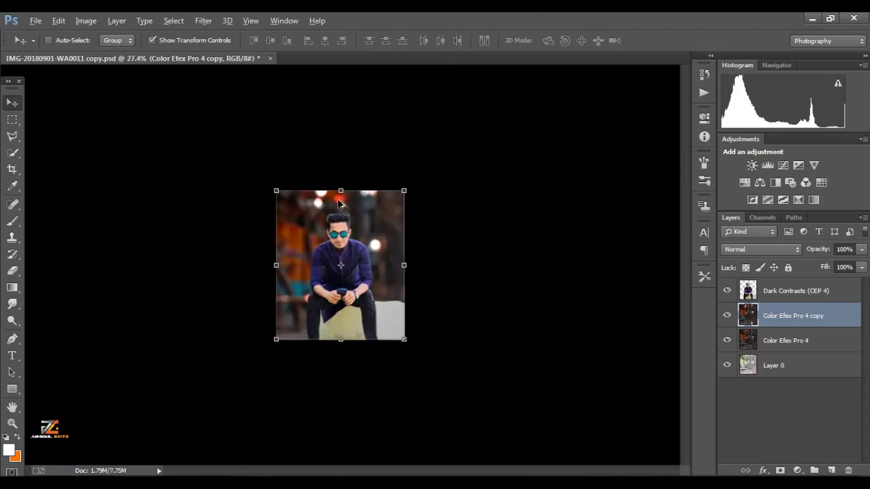
pyautogui.scroll(2, 351, 166)
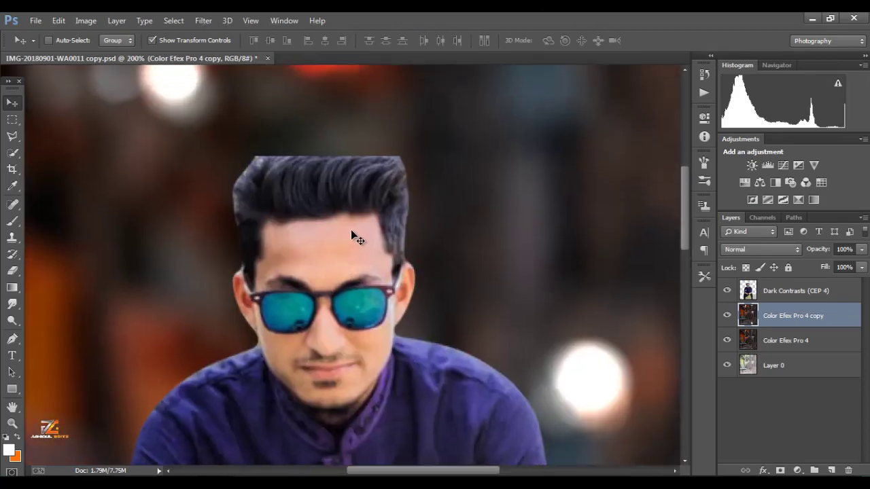
pyautogui.scroll(-3, 350, 229)
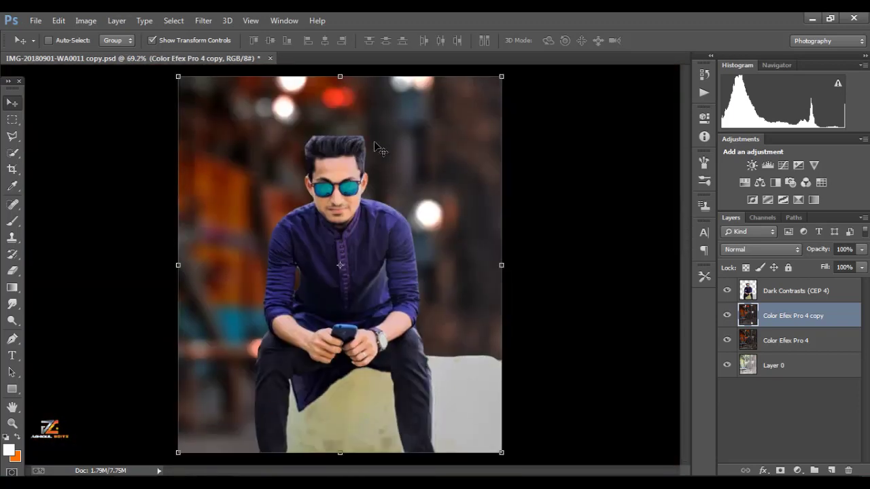
pyautogui.scroll(1, 329, 142)
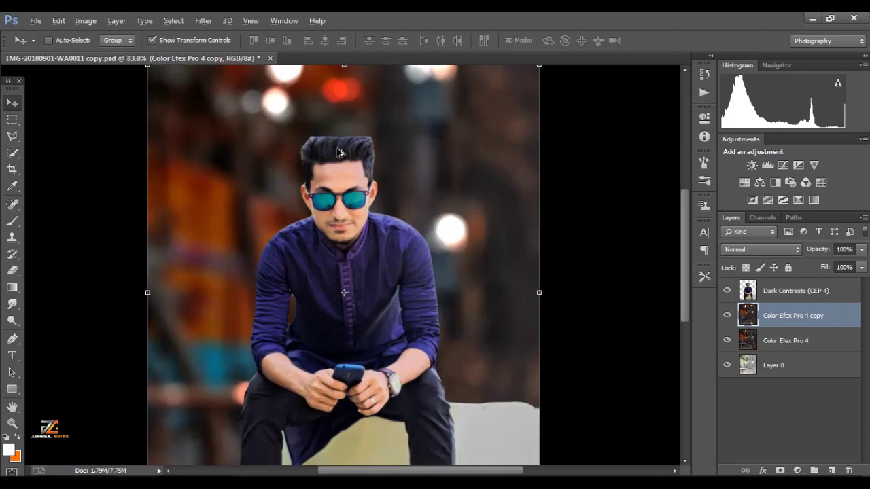
pyautogui.click(223, 423)
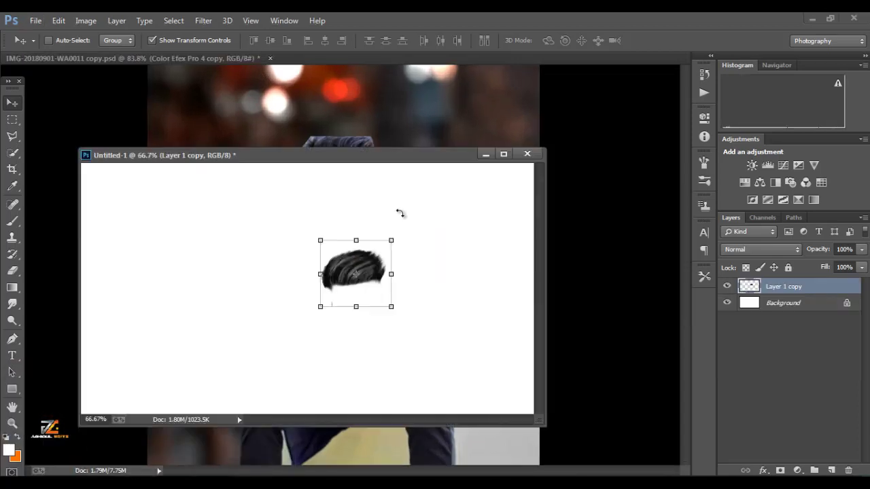
pyautogui.hotkey('ctrl', 't')
pyautogui.press('Return')
pyautogui.moveTo(355, 272); pyautogui.dragTo(353, 166)
pyautogui.click(485, 155)
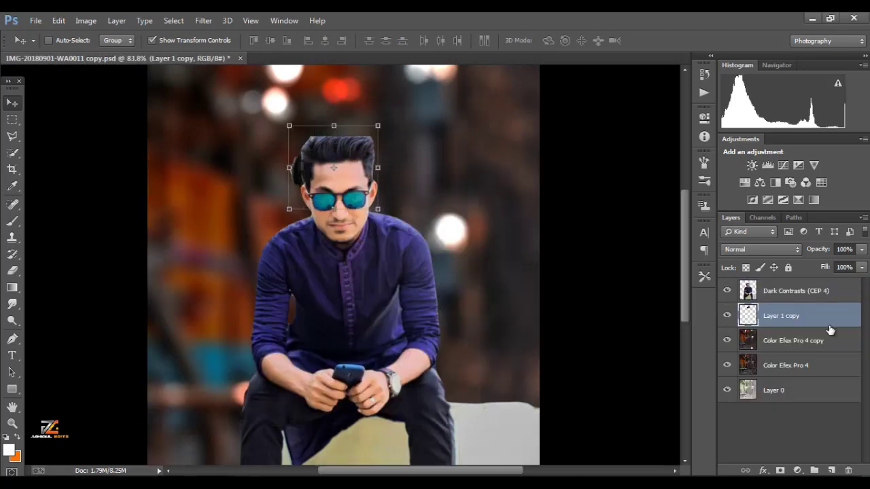
# Place the hair layer above the Dark Contrasts (CEP 4) layer and move the hair onto the man's head.
pyautogui.click(799, 303)
pyautogui.moveTo(787, 319); pyautogui.dragTo(795, 297)
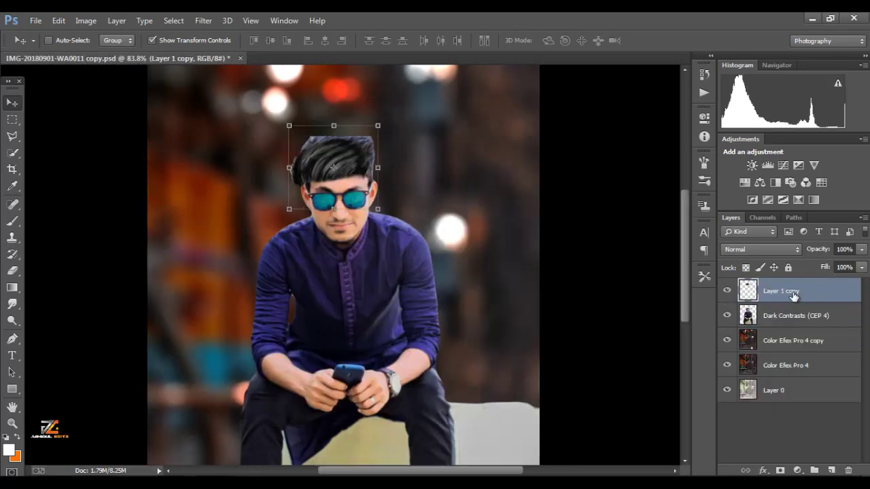
pyautogui.scroll(1, 344, 157)
pyautogui.moveTo(349, 166); pyautogui.dragTo(394, 163)
pyautogui.scroll(2, 354, 140)
pyautogui.scroll(2, 363, 141)
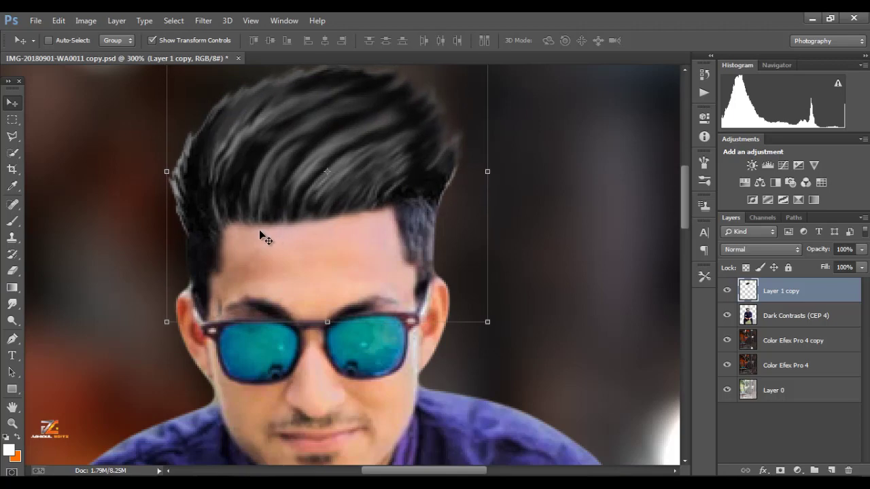
# Nudge the new hair a few pixels until it fits the man's hairline and sideburns.
pyautogui.click(12, 270)
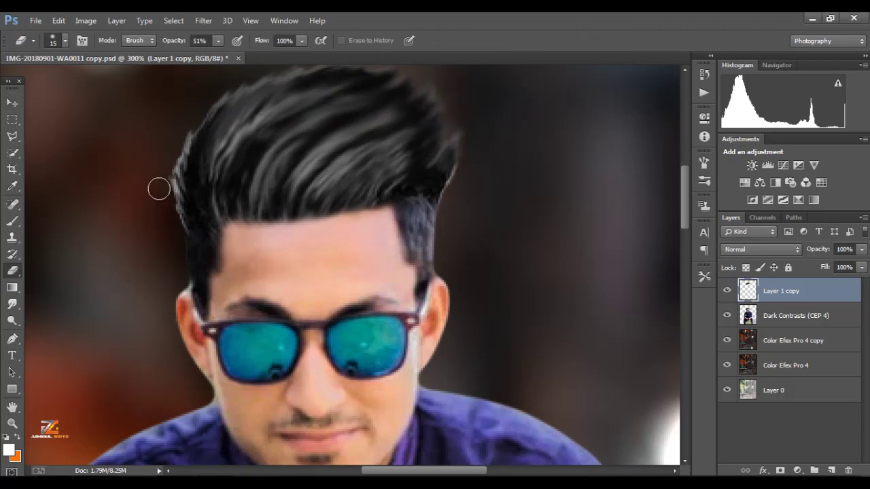
pyautogui.hotkey('ctrl', '0')
pyautogui.press('v')
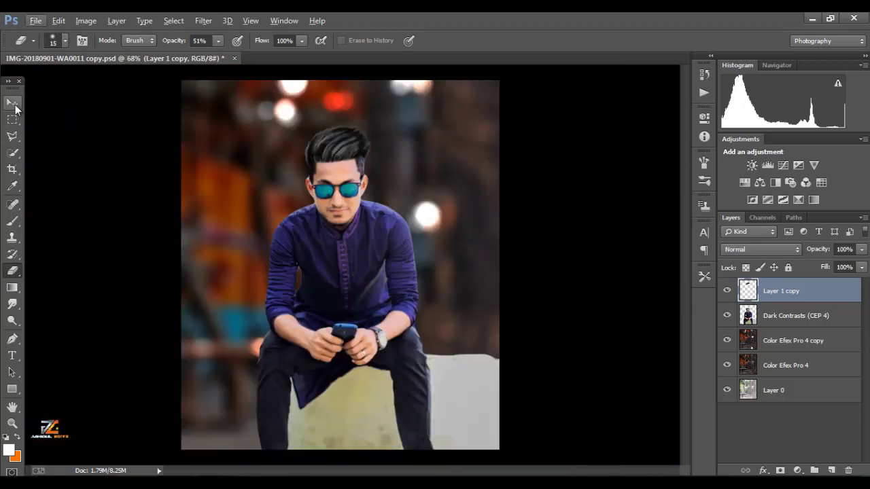
pyautogui.scroll(3, 348, 177)
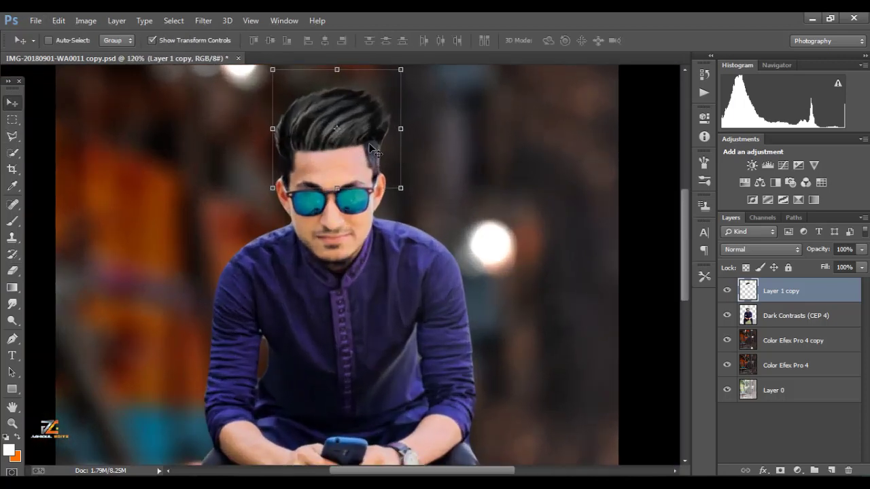
pyautogui.scroll(3, 368, 141)
pyautogui.press('Right')
pyautogui.press('Right')
pyautogui.press('Down')
pyautogui.press('Down')
pyautogui.press('Down')
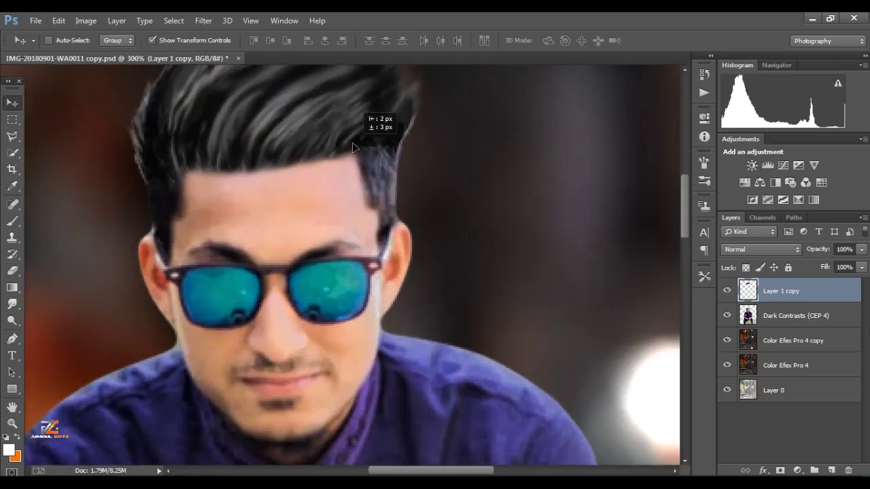
pyautogui.moveTo(352, 143); pyautogui.dragTo(354, 145)
pyautogui.press('Down')
pyautogui.press('Down')
pyautogui.press('Down')
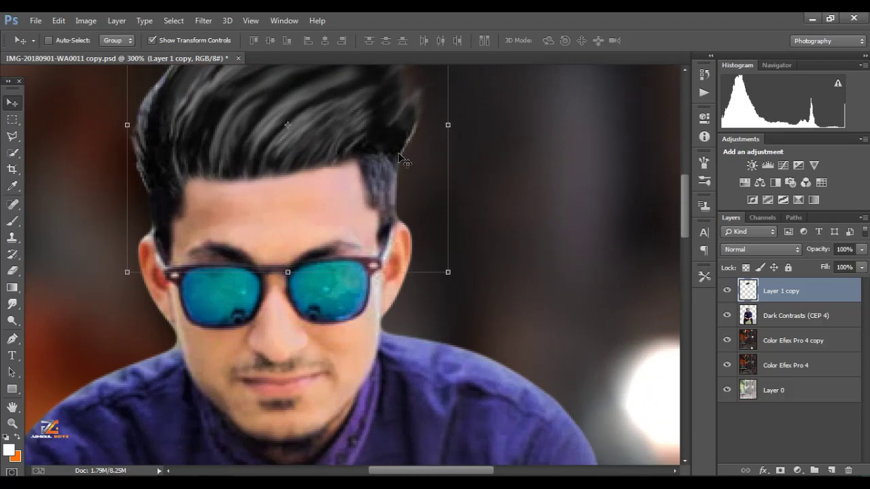
pyautogui.press('Left')
pyautogui.press('Left')
pyautogui.press('Left')
pyautogui.press('Up')
pyautogui.press('Up')
pyautogui.press('Up')
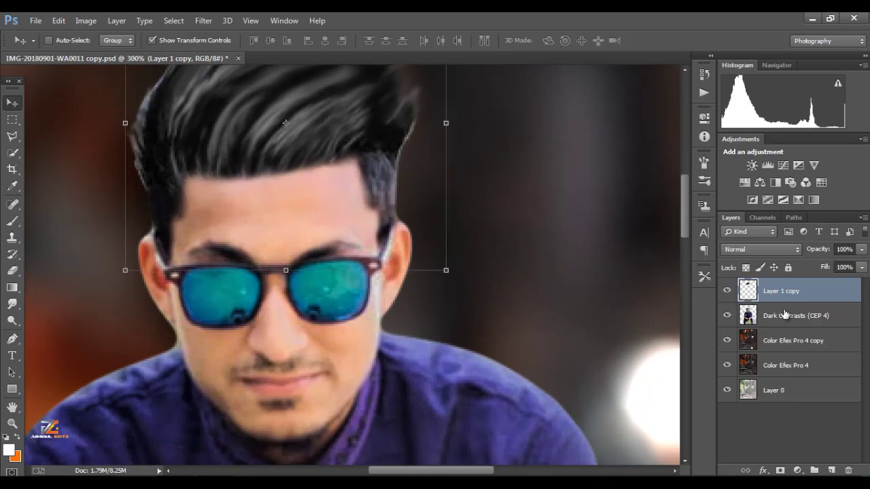
# Set the Eraser to 100% opacity and erase the original hair around the new hair's edge on the Dark Contrasts (CEP 4) layer.
pyautogui.click(785, 314)
pyautogui.click(12, 270)
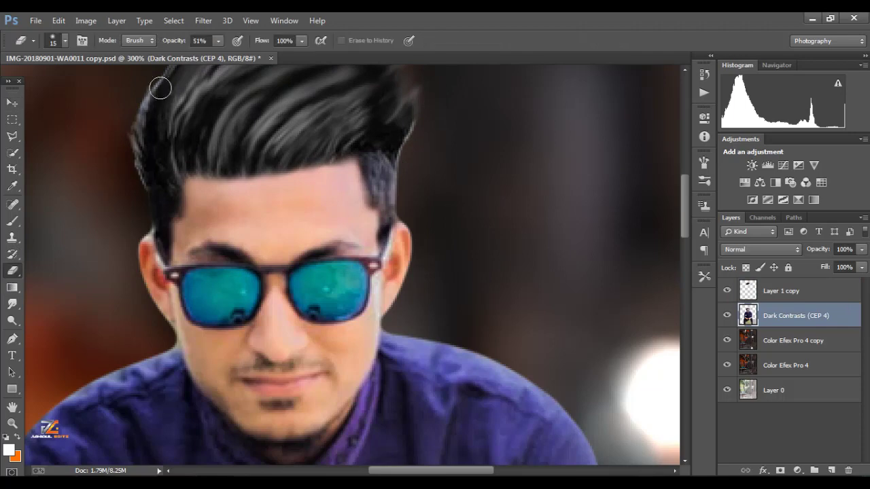
pyautogui.scroll(2, 132, 175)
pyautogui.click(218, 42)
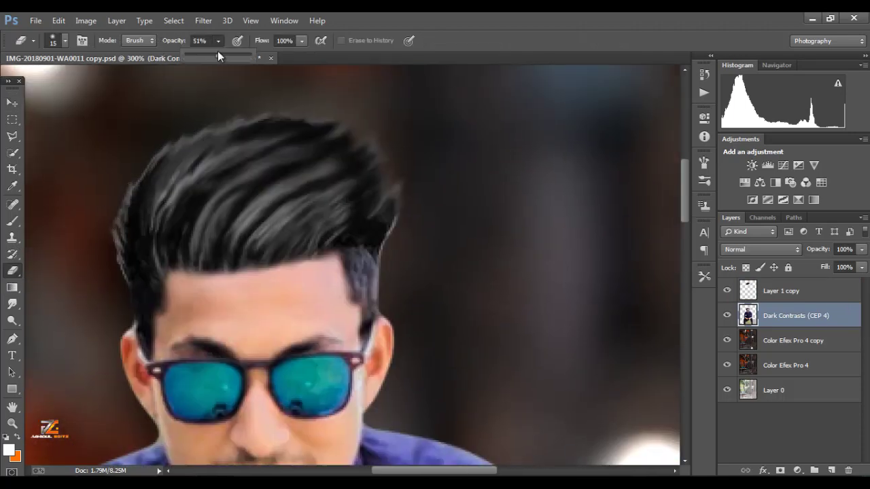
pyautogui.moveTo(218, 53); pyautogui.dragTo(305, 64)
pyautogui.click(135, 174)
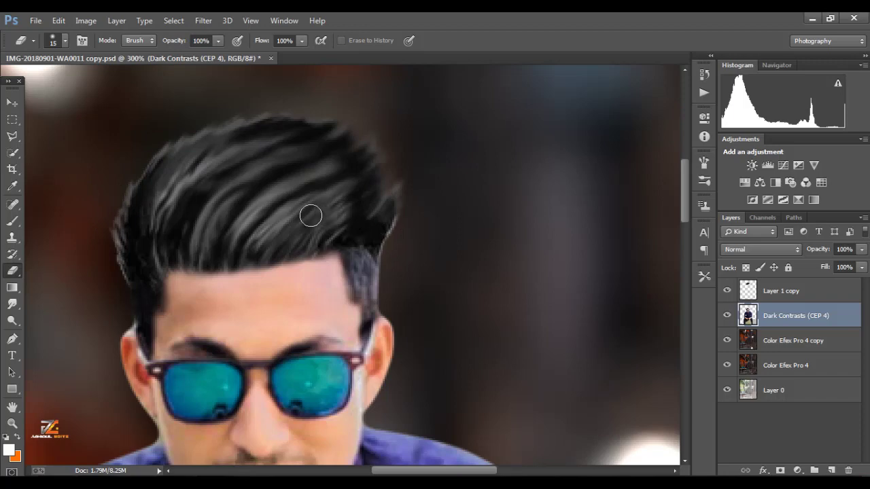
# Merge the hair layer, Layer 1 copy, down into the Dark Contrasts (CEP 4) layer and keep the merged layer selected.
pyautogui.press('v')
pyautogui.hotkey('ctrl', '0')
pyautogui.hotkey('ctrl', '-')
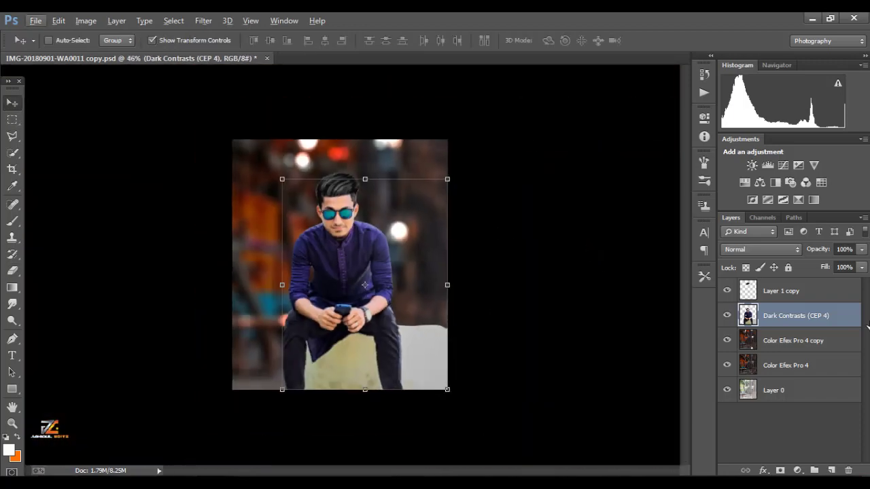
pyautogui.rightClick(788, 292)
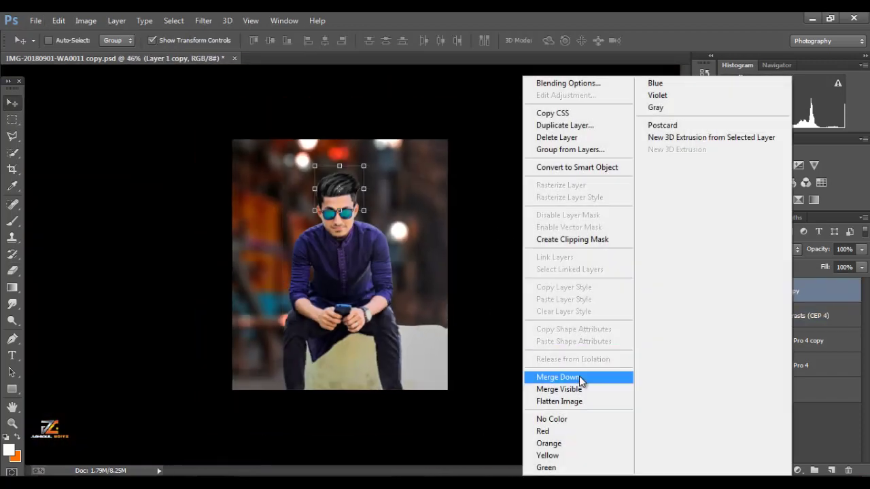
pyautogui.click(578, 375)
pyautogui.scroll(2, 421, 295)
pyautogui.scroll(-3, 422, 295)
pyautogui.rightClick(418, 343)
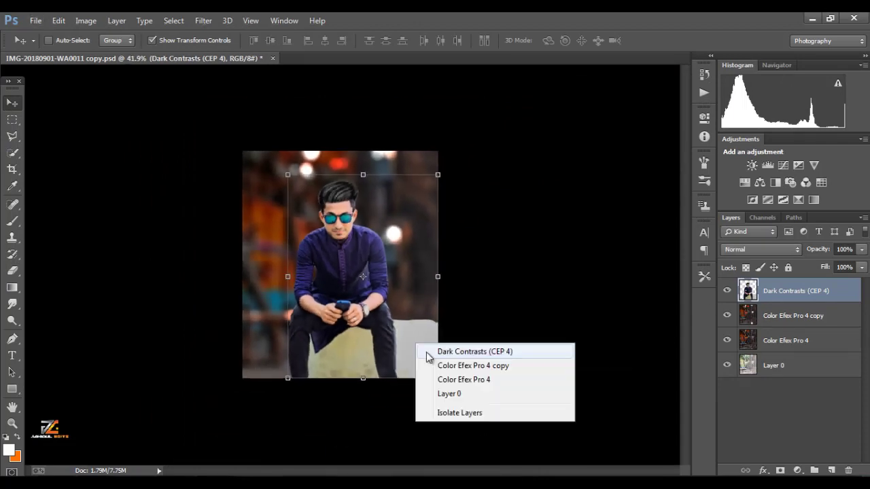
pyautogui.click(426, 352)
pyautogui.scroll(4, 421, 339)
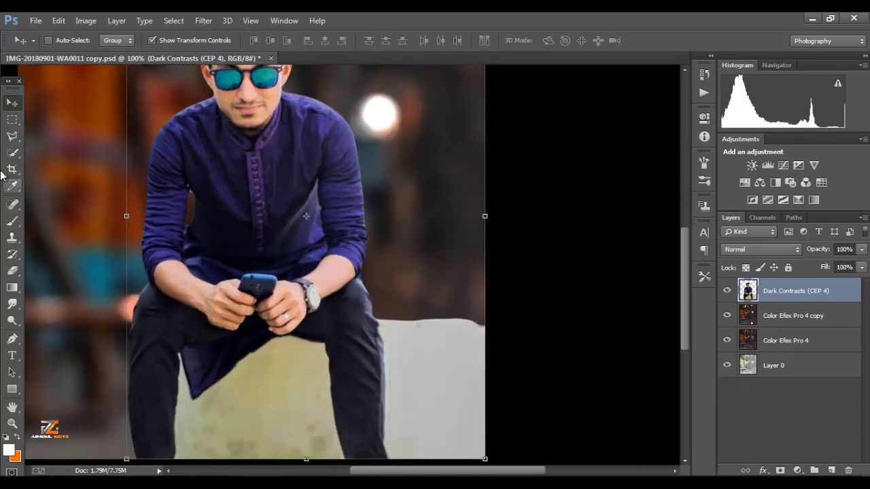
pyautogui.click(12, 338)
pyautogui.scroll(2, 460, 340)
pyautogui.click(384, 247)
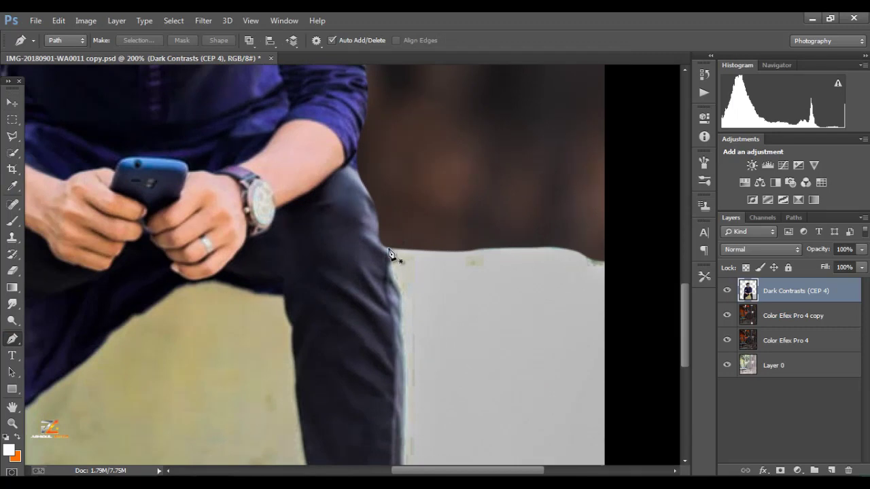
pyautogui.click(398, 282)
pyautogui.click(401, 301)
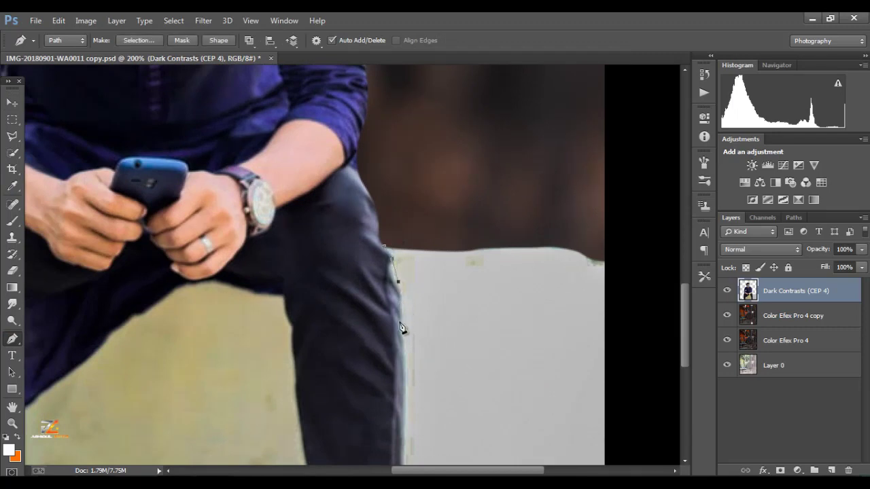
pyautogui.click(404, 351)
pyautogui.moveTo(398, 364); pyautogui.dragTo(380, 199)
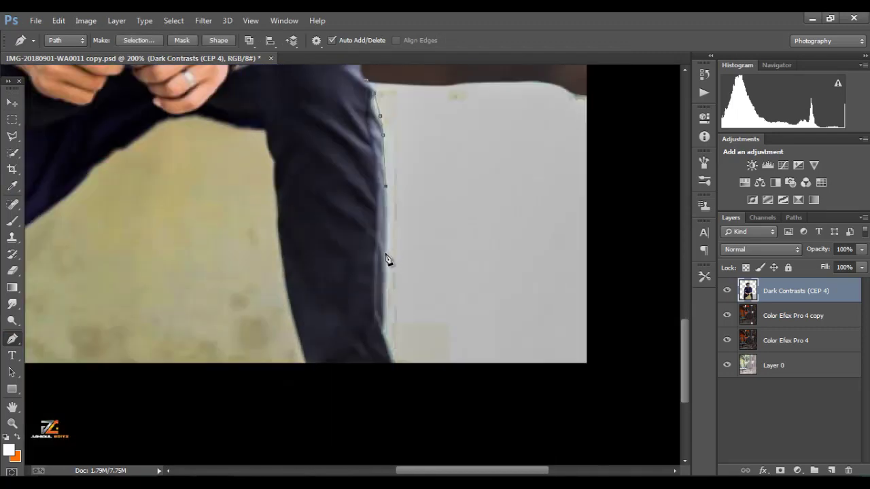
pyautogui.click(386, 254)
pyautogui.click(381, 311)
pyautogui.click(382, 330)
pyautogui.click(385, 349)
pyautogui.hotkey('ctrl', '0')
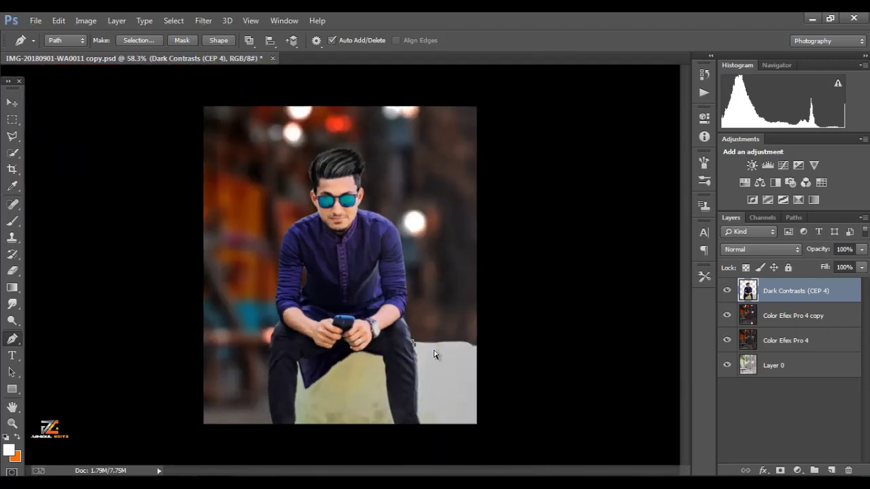
# Start a Pen path on the concrete block's top edge beside the man's knee, adding anchor points along the edge.
pyautogui.scroll(2, 435, 354)
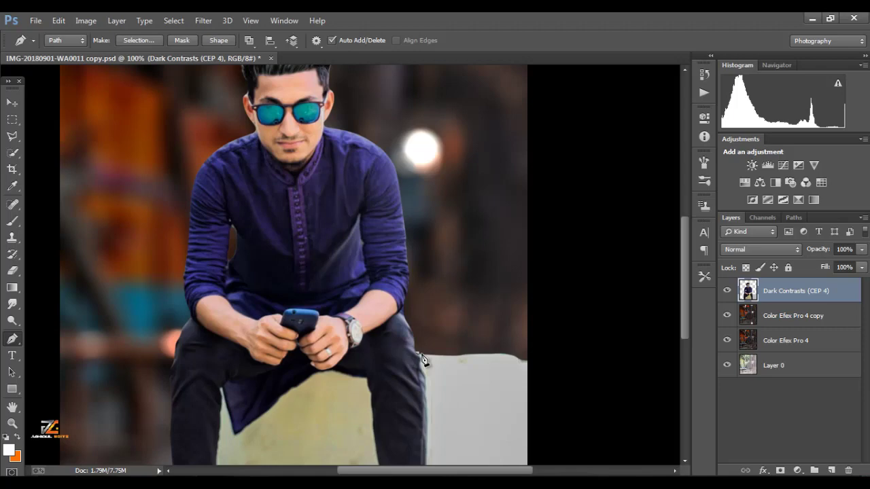
pyautogui.scroll(3, 320, 235)
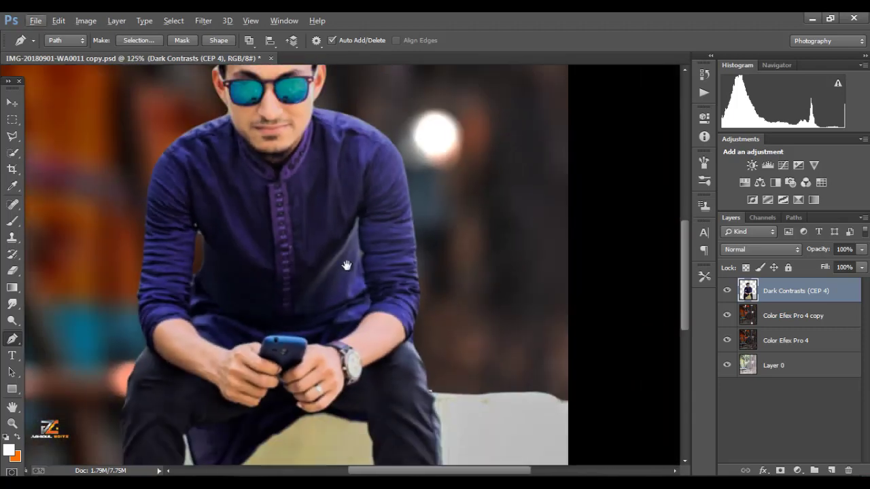
pyautogui.moveTo(347, 265); pyautogui.dragTo(338, 173)
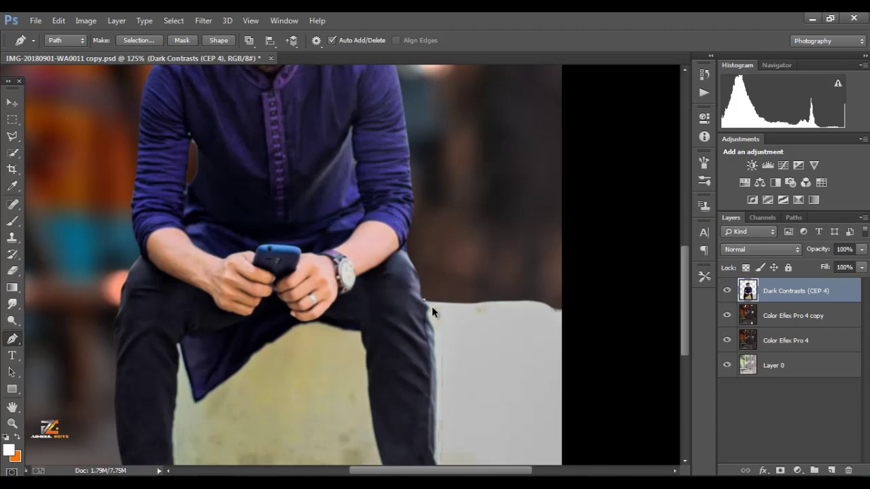
pyautogui.scroll(3, 432, 307)
pyautogui.click(393, 282)
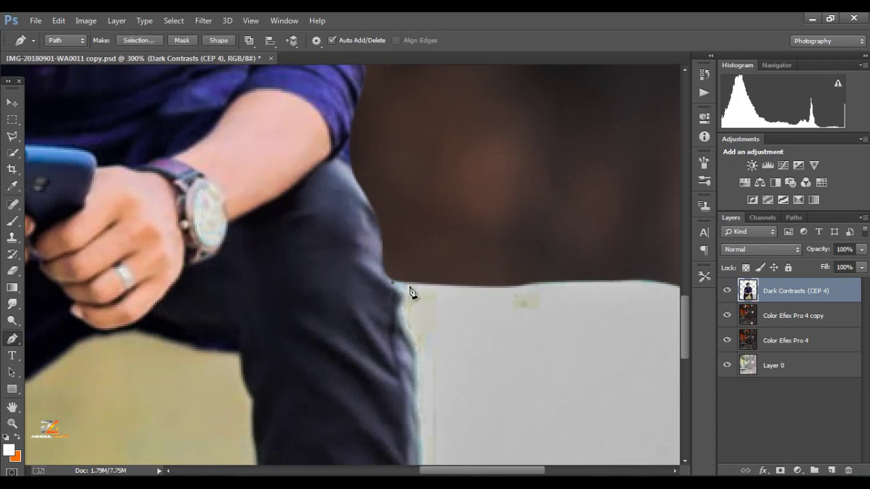
pyautogui.click(410, 286)
pyautogui.click(436, 286)
pyautogui.scroll(-5, 439, 294)
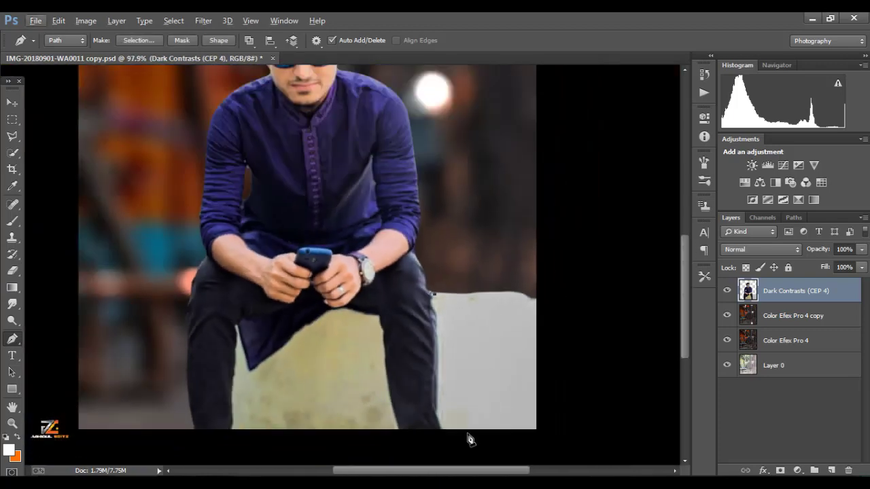
# Curve the path down through the block, close it around the block's outer part beyond the picture edge, and turn it into a selection.
pyautogui.moveTo(463, 442); pyautogui.dragTo(461, 390)
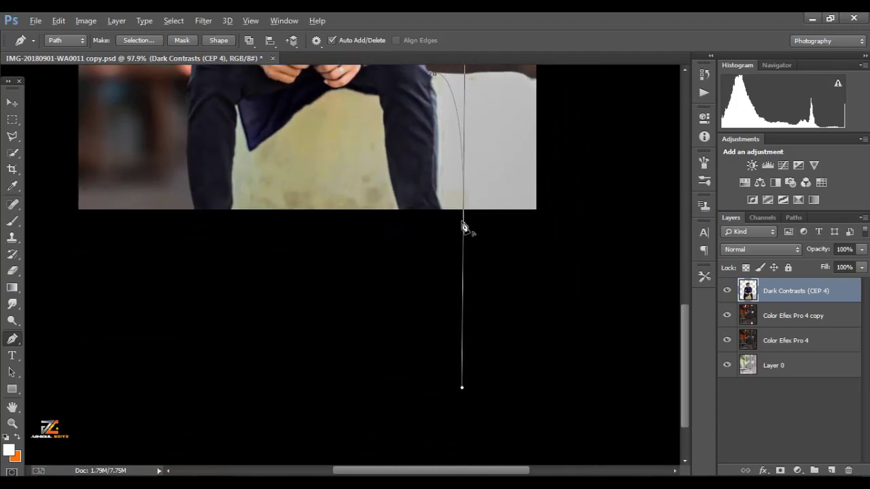
pyautogui.click(463, 223)
pyautogui.scroll(-2, 516, 262)
pyautogui.click(524, 369)
pyautogui.click(505, 306)
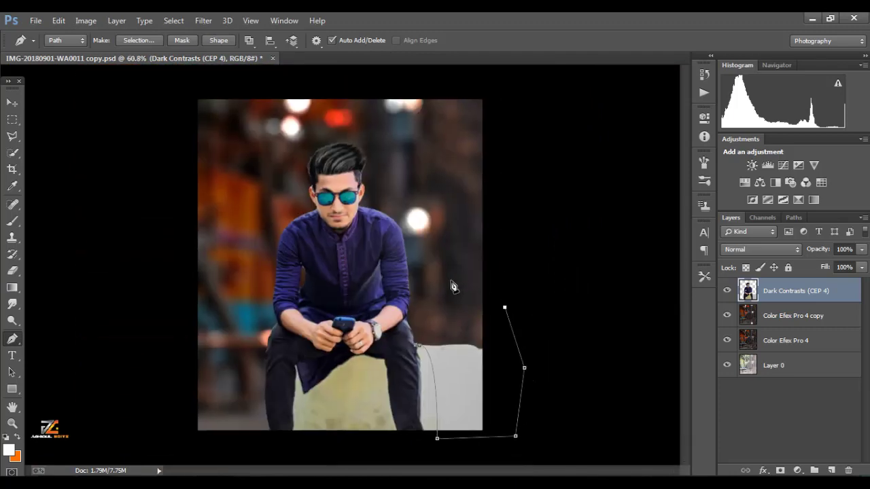
pyautogui.click(454, 278)
pyautogui.hotkey('ctrl', 'Return')
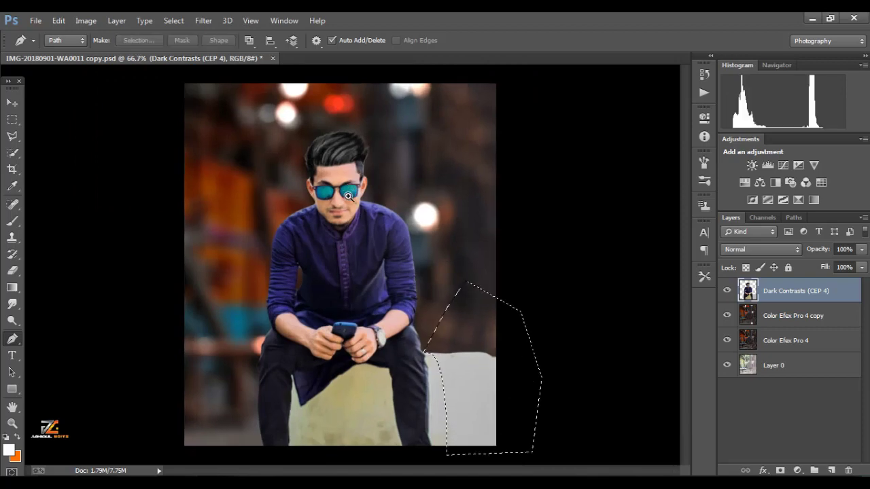
# Refine the selection's edge with a 1.2 px feather and slight contrast, delete the selected outer part of the block, and deselect.
pyautogui.scroll(2, 346, 196)
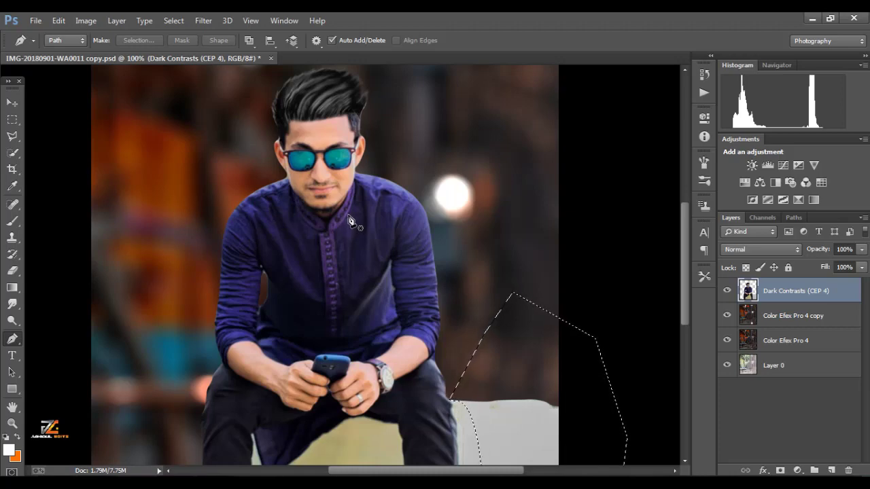
pyautogui.click(12, 120)
pyautogui.click(484, 41)
pyautogui.hotkey('ctrl', '+')
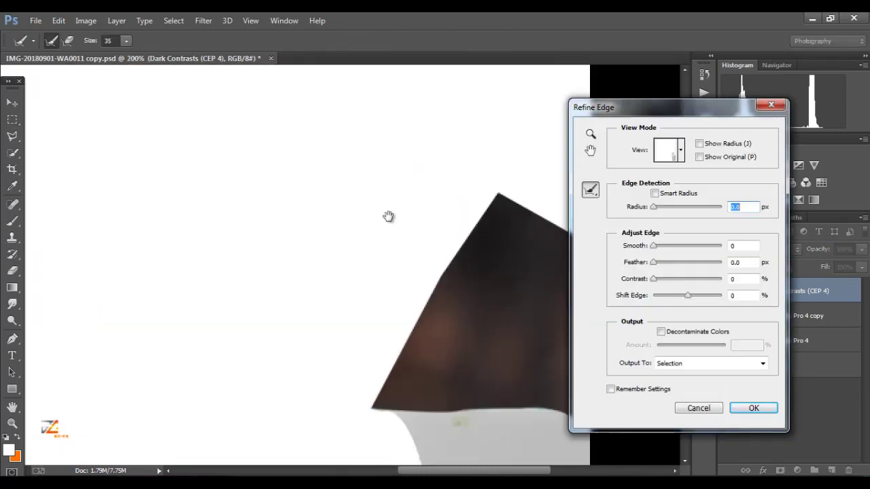
pyautogui.moveTo(654, 264); pyautogui.dragTo(655, 279)
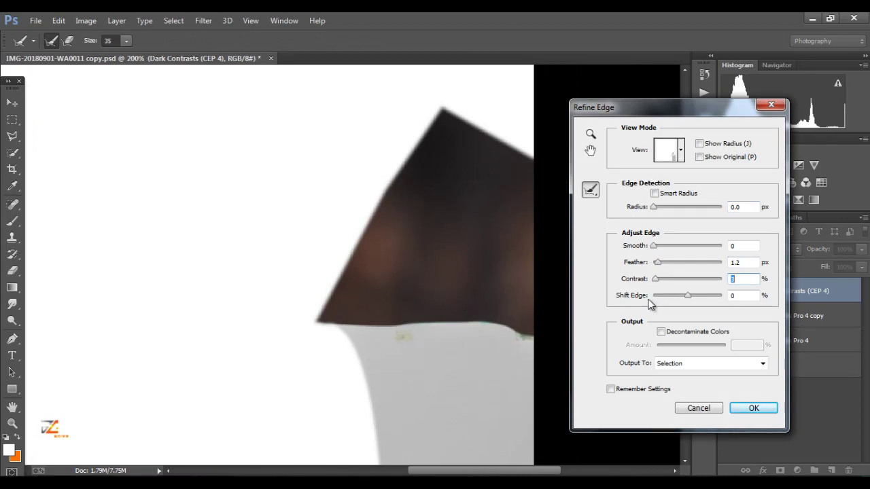
pyautogui.press('Return')
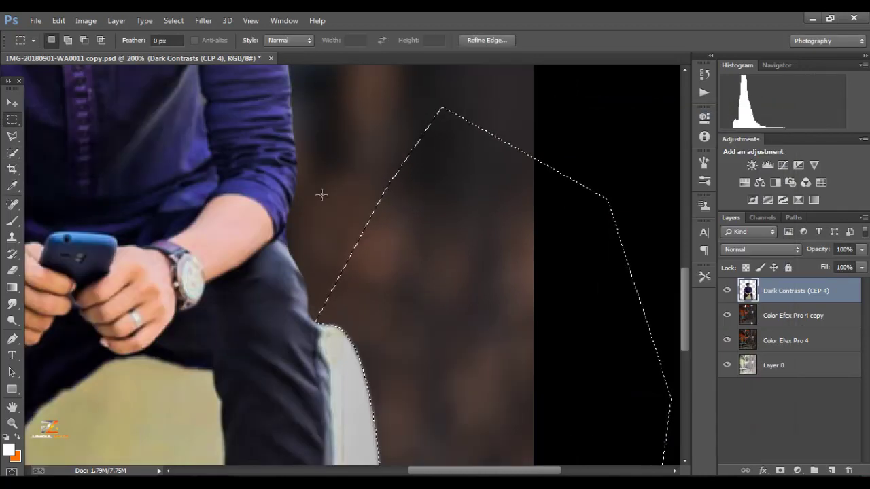
pyautogui.hotkey('ctrl', 'd')
pyautogui.scroll(-3, 217, 209)
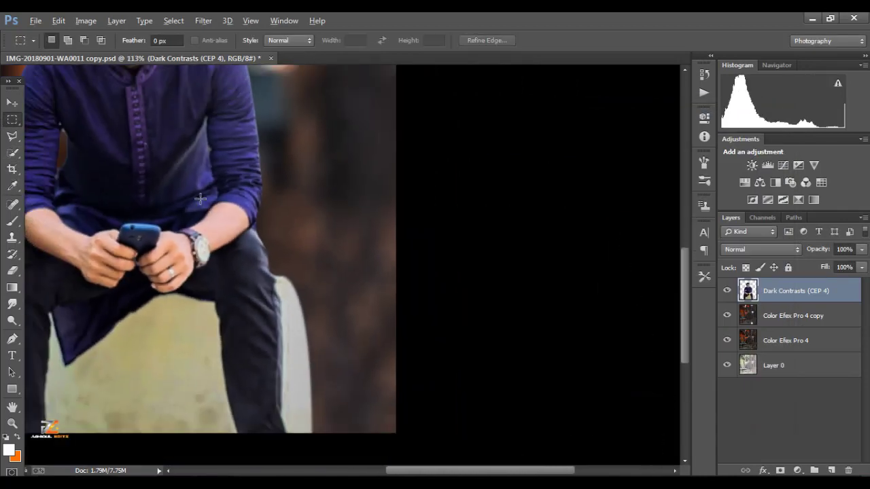
# Darken the block's newly cut curved edge with the Burn tool at brush size 40.
pyautogui.moveTo(13, 304); pyautogui.dragTo(10, 331)
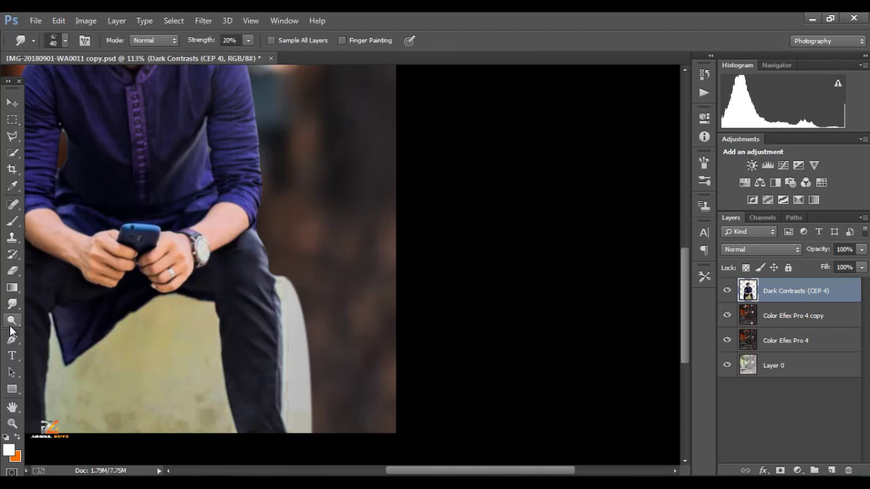
pyautogui.click(12, 322)
pyautogui.click(47, 330)
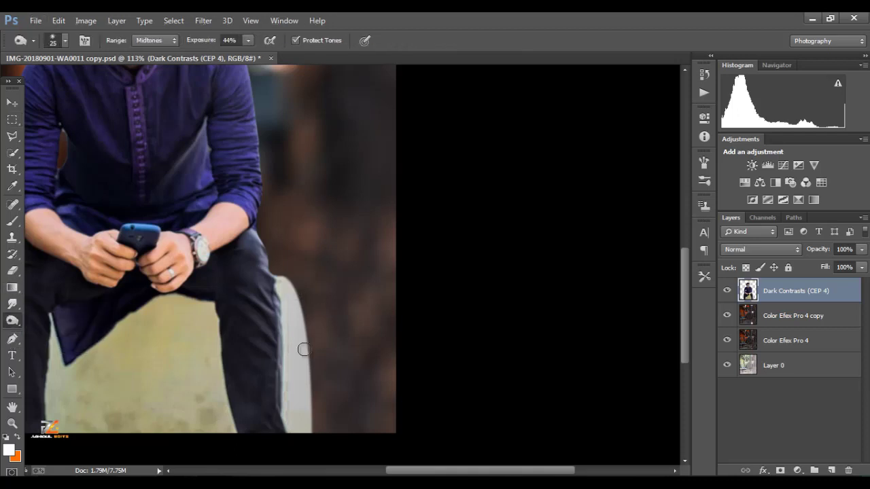
pyautogui.press(']')
pyautogui.press(']')
pyautogui.moveTo(295, 278); pyautogui.dragTo(315, 433)
pyautogui.moveTo(299, 290); pyautogui.dragTo(324, 394)
pyautogui.scroll(-8, 324, 394)
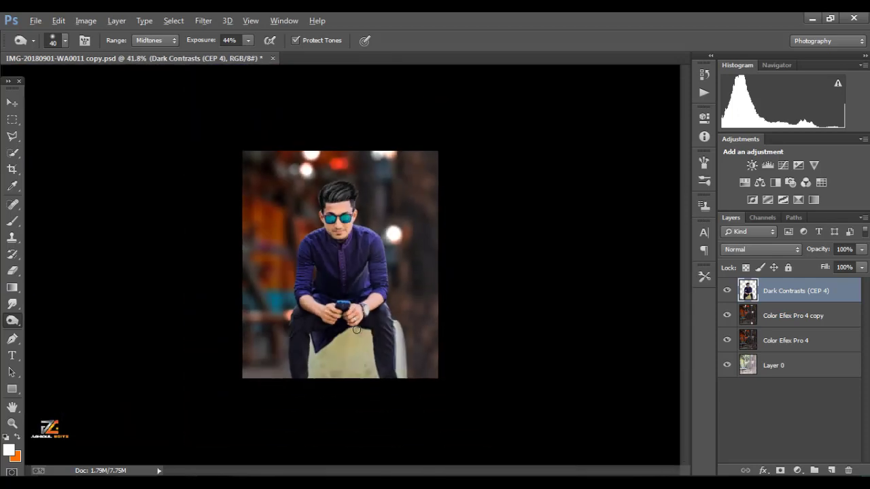
# Select the Color Efex Pro 4 copy layer and toggle its visibility to compare the background with and without it.
pyautogui.click(12, 103)
pyautogui.rightClick(400, 258)
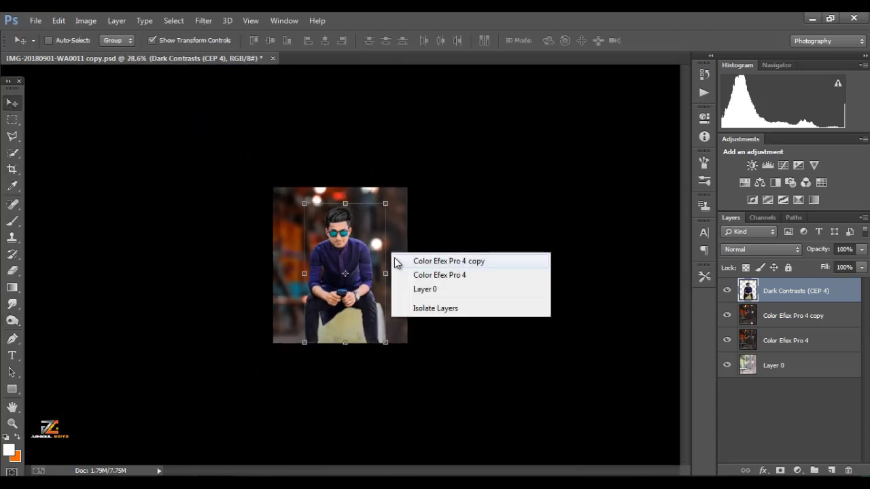
pyautogui.click(404, 259)
pyautogui.scroll(-2, 396, 262)
pyautogui.scroll(3, 397, 262)
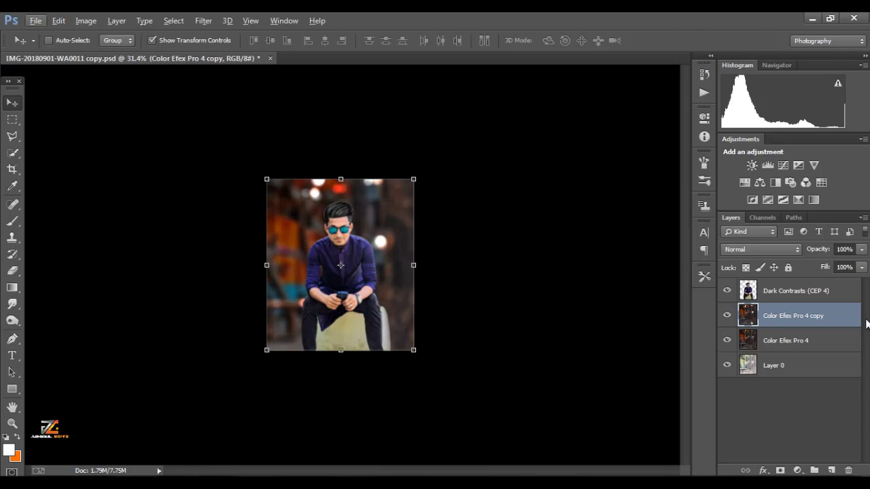
pyautogui.click(726, 315)
pyautogui.click(726, 314)
pyautogui.click(727, 316)
pyautogui.click(726, 315)
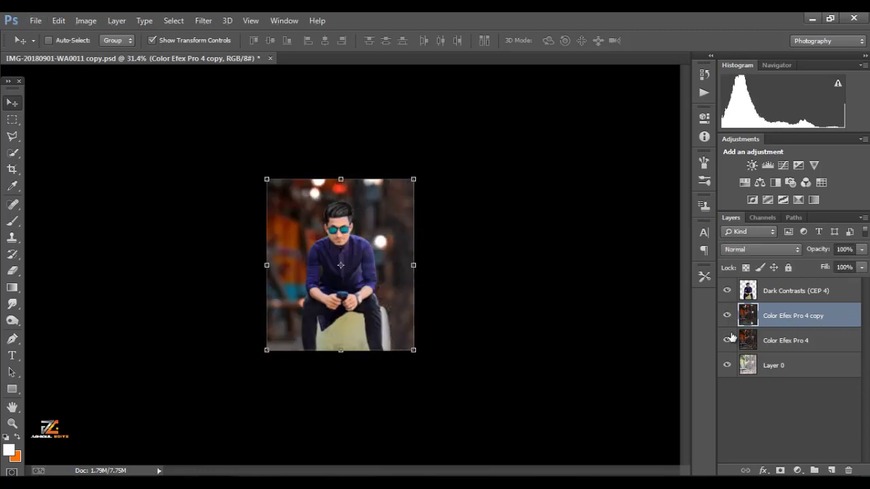
# Create a new empty layer above the Dark Contrasts (CEP 4) layer and switch to the Brush tool.
pyautogui.rightClick(344, 248)
pyautogui.click(370, 250)
pyautogui.scroll(5, 370, 250)
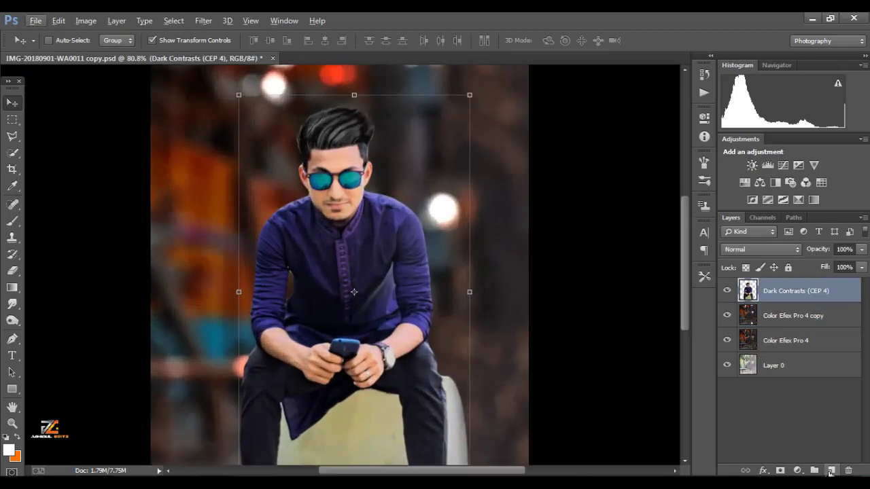
pyautogui.click(830, 472)
pyautogui.click(13, 221)
# Sample the skin tone from the man's forehead and set the brush opacity to 32%.
pyautogui.scroll(5, 343, 132)
pyautogui.keyDown('alt'); pyautogui.click(323, 207); pyautogui.keyUp('alt')
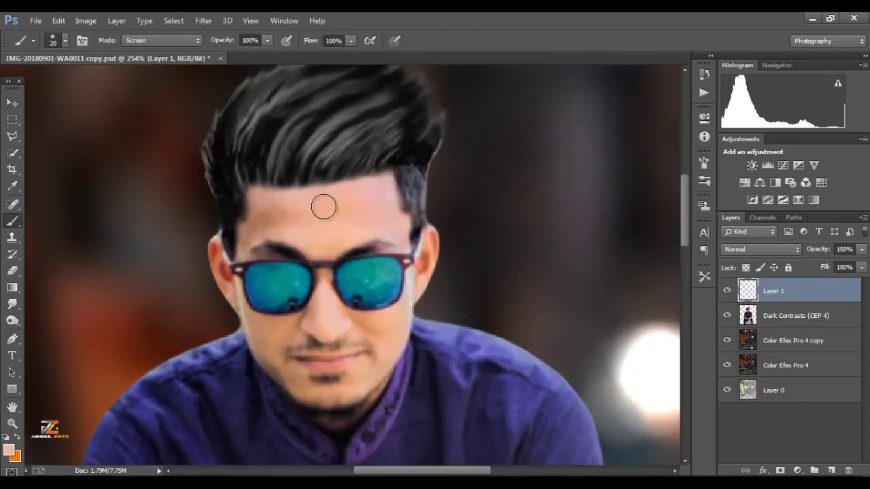
pyautogui.rightClick(317, 208)
pyautogui.click(278, 220)
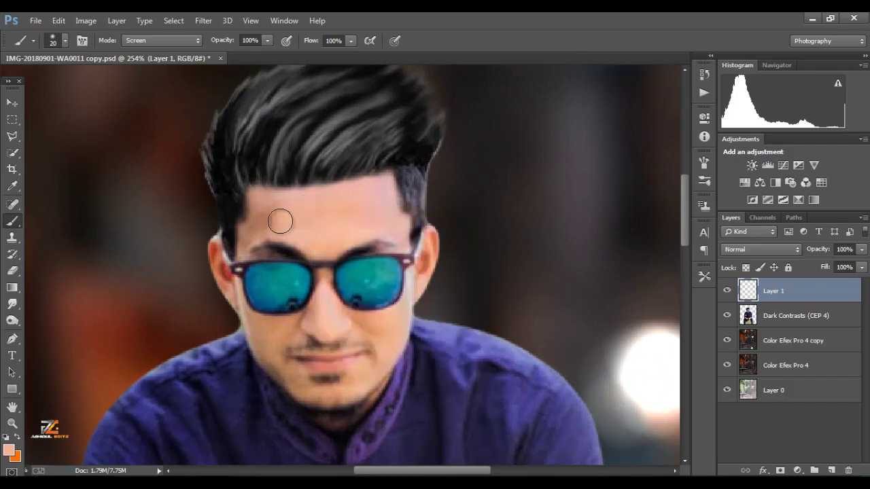
pyautogui.click(267, 41)
pyautogui.moveTo(224, 60); pyautogui.dragTo(225, 60)
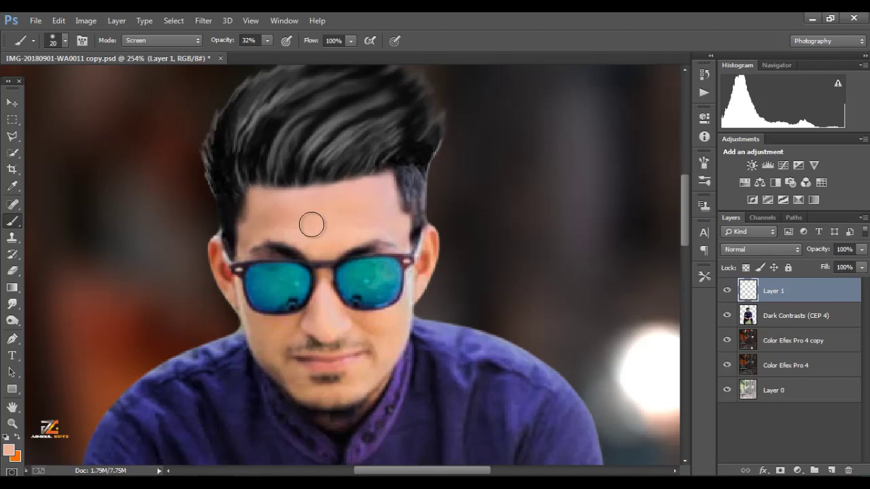
# Brighten the man's face on Layer 1 with skin tones sampled from both cheeks, using brush size 10.
pyautogui.keyDown('alt'); pyautogui.click(266, 328); pyautogui.keyUp('alt')
pyautogui.press('[')
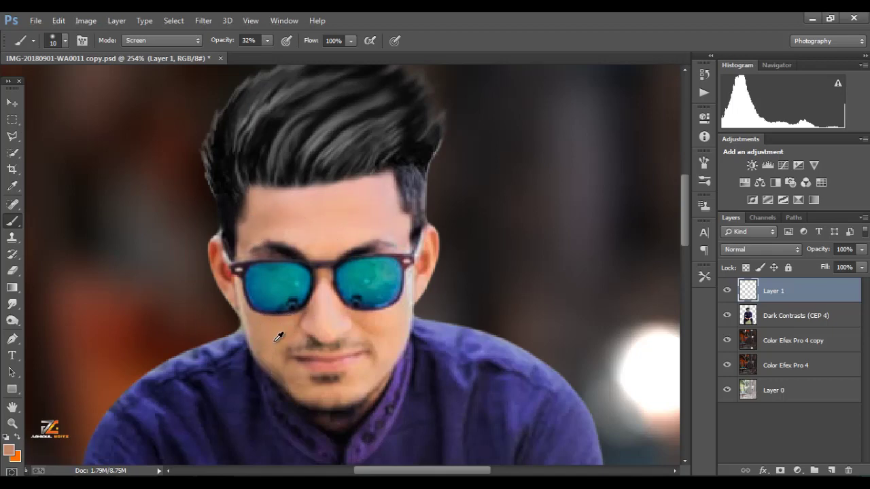
pyautogui.keyDown('alt'); pyautogui.click(394, 322); pyautogui.keyUp('alt')
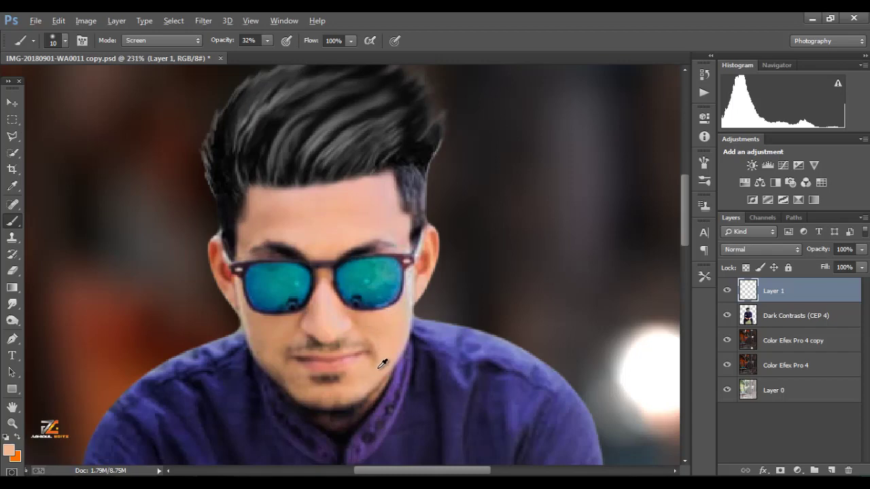
# Brighten the skin of the man's hands on Layer 1 with a size 30 brush in Screen mode.
pyautogui.scroll(-5, 383, 358)
pyautogui.scroll(-6, 383, 359)
pyautogui.scroll(6, 373, 366)
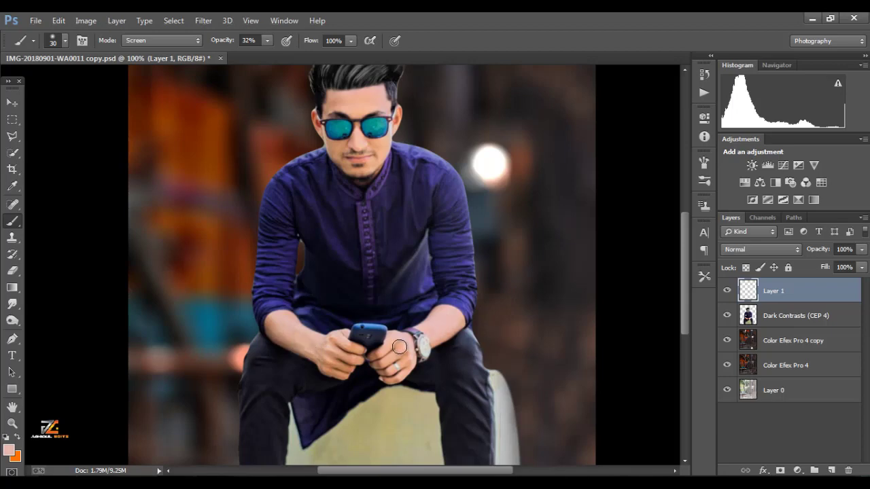
pyautogui.scroll(-1, 418, 324)
pyautogui.scroll(-3, 419, 323)
pyautogui.press('v')
pyautogui.scroll(-2, 399, 216)
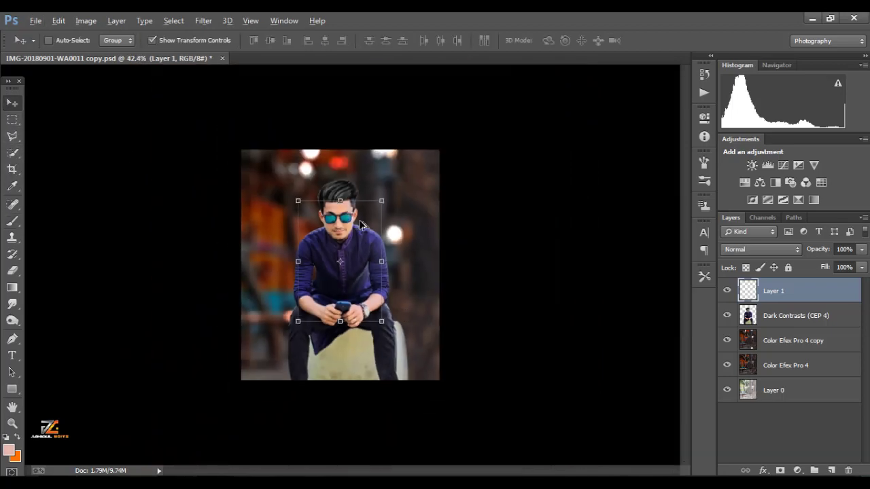
# Merge Layer 1 and the Dark Contrasts (CEP 4) layer into a single layer.
pyautogui.rightClick(400, 216)
pyautogui.click(797, 317)
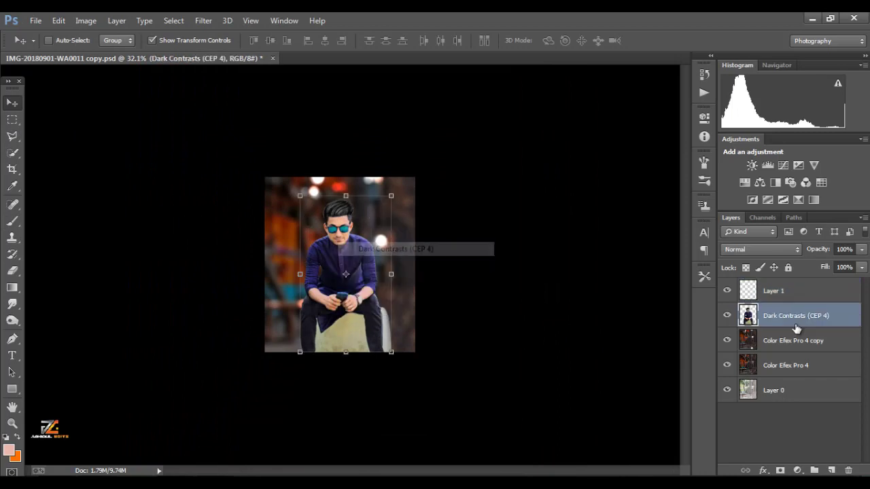
pyautogui.keyDown('shift'); pyautogui.click(795, 291); pyautogui.keyUp('shift')
pyautogui.rightClick(795, 291)
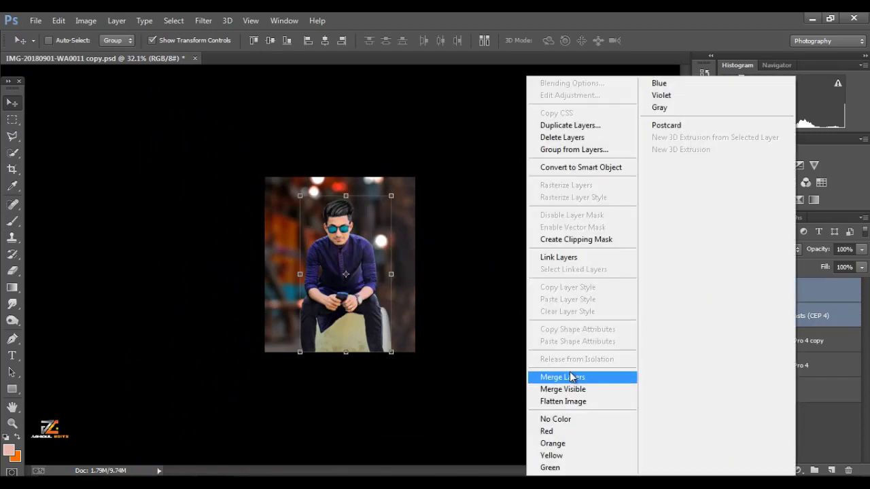
pyautogui.click(569, 377)
# Scale the merged man layer down slightly so he sits smaller within the background.
pyautogui.scroll(1, 304, 214)
pyautogui.moveTo(388, 198)
pyautogui.mouseDown()
pyautogui.moveTo(398, 184)
pyautogui.moveTo(385, 210)
pyautogui.moveTo(355, 216)
pyautogui.moveTo(360, 253)
pyautogui.moveTo(379, 205)
pyautogui.mouseUp()
pyautogui.press('Return')
# Examine the man against the blurred background at several zoom levels, ending with Layer 1 selected.
pyautogui.rightClick(400, 206)
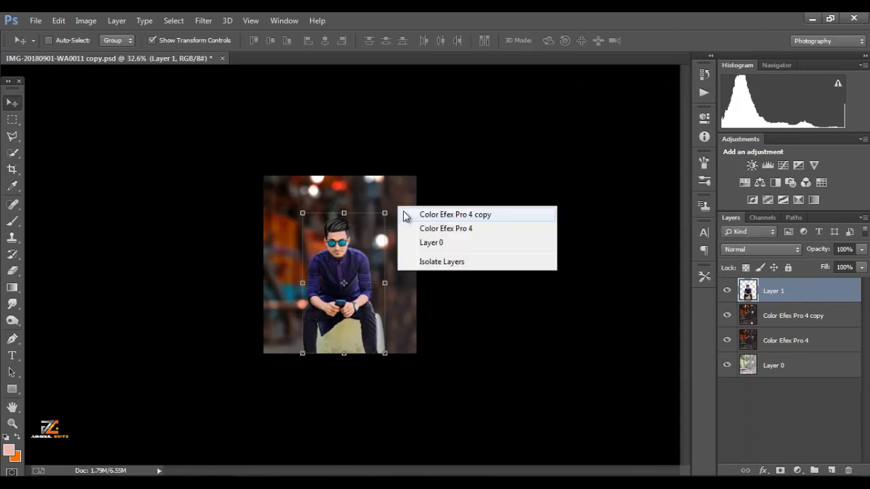
pyautogui.click(431, 216)
pyautogui.scroll(-3, 372, 261)
pyautogui.scroll(-1, 372, 262)
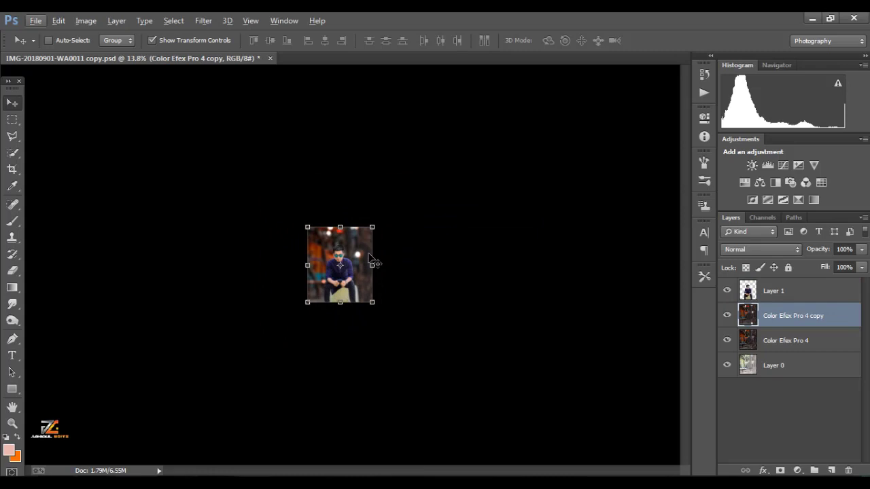
pyautogui.scroll(5, 369, 255)
pyautogui.scroll(-1, 353, 239)
pyautogui.rightClick(348, 236)
pyautogui.click(361, 244)
pyautogui.scroll(3, 351, 238)
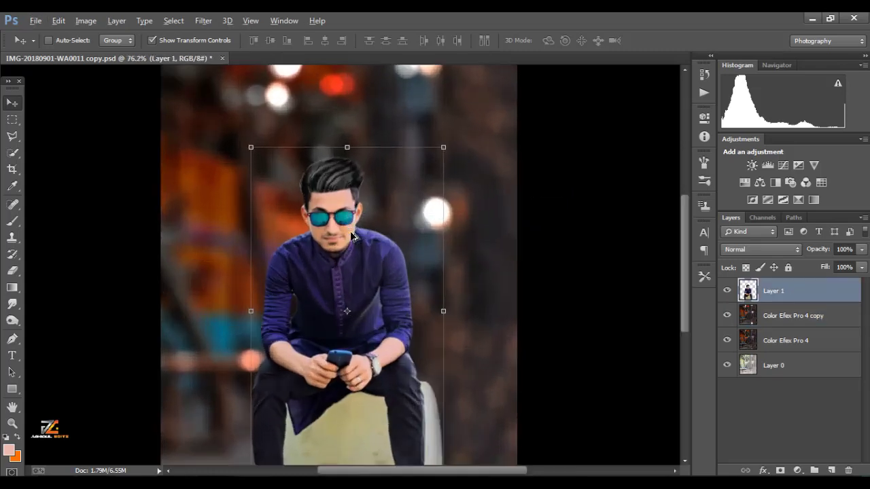
pyautogui.scroll(-3, 351, 240)
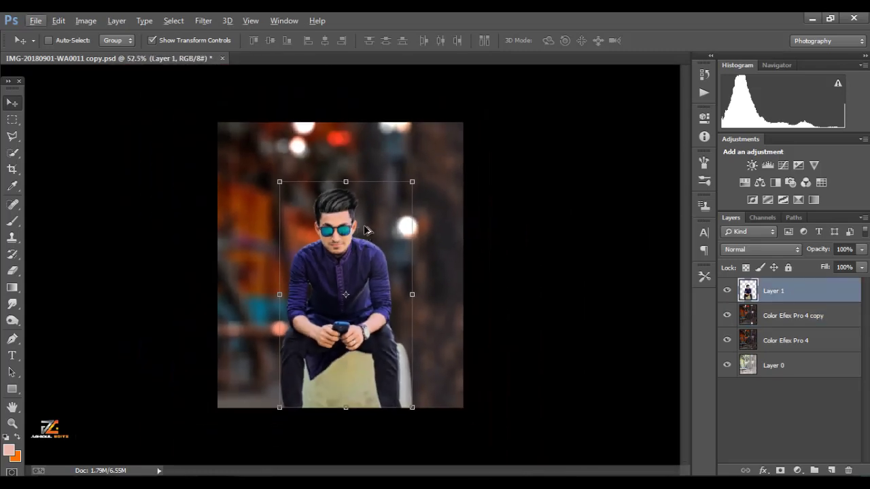
pyautogui.scroll(1, 365, 230)
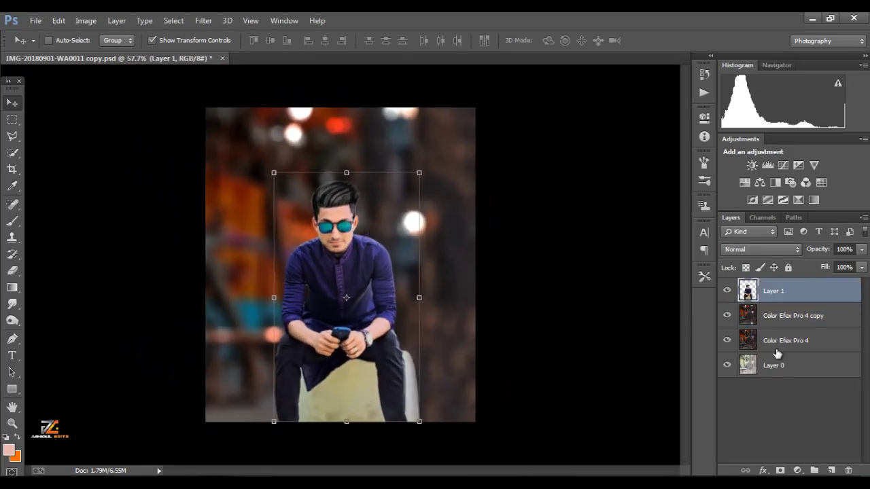
# Merge Layer 1 down into the Color Efex Pro 4 copy layer.
pyautogui.rightClick(816, 316)
pyautogui.click(825, 288)
pyautogui.rightClick(825, 287)
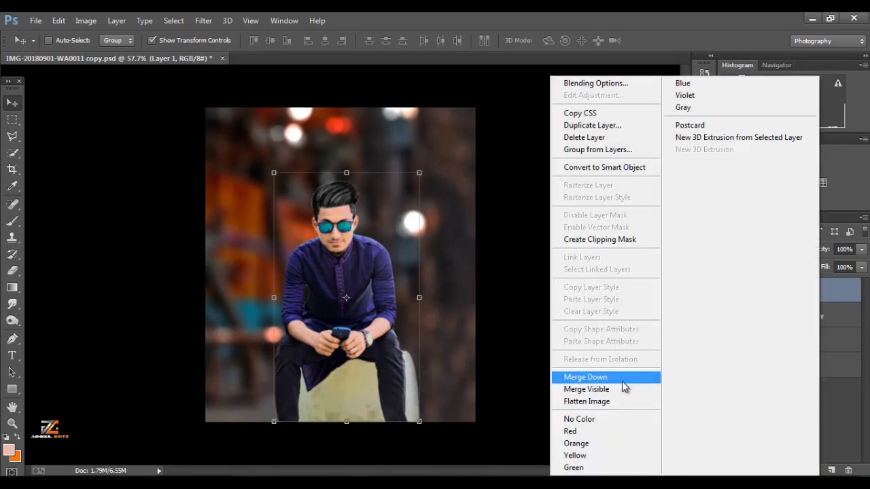
pyautogui.click(623, 382)
# Open the Color Efex Pro 4 filter on the merged layer and set the Dark Contrasts brightness to -42%.
pyautogui.click(203, 21)
pyautogui.moveTo(275, 351)
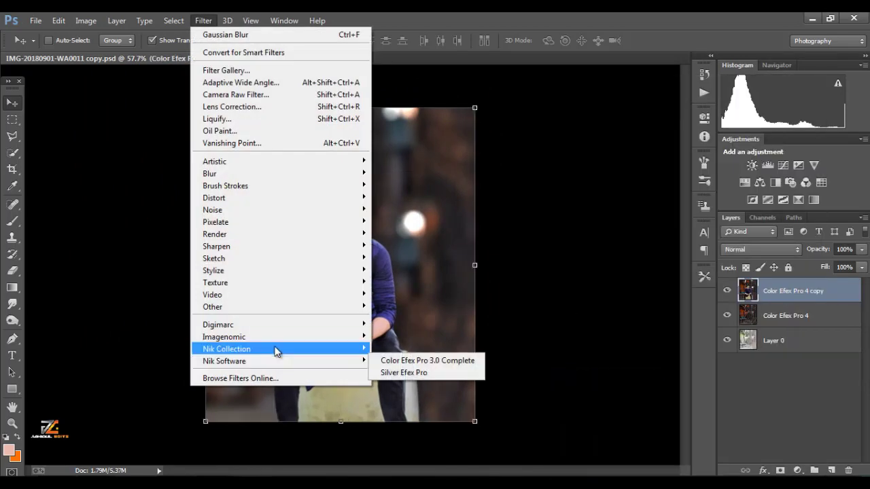
pyautogui.click(408, 346)
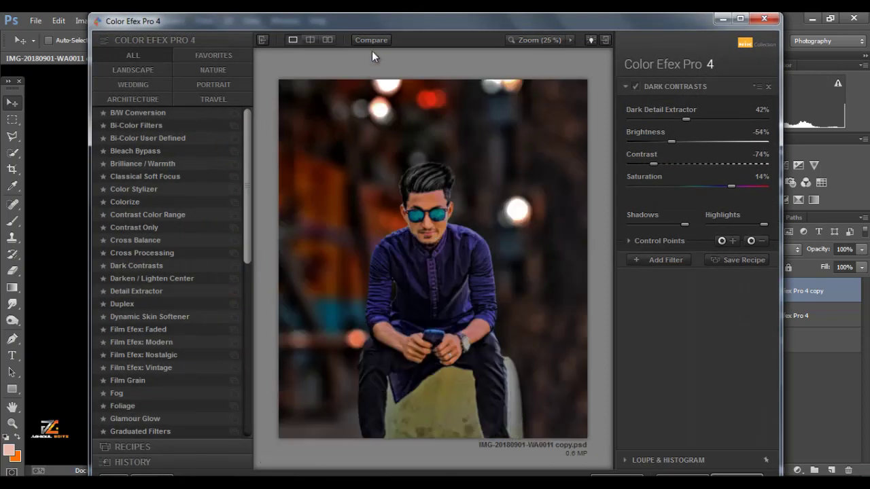
pyautogui.moveTo(689, 141); pyautogui.dragTo(682, 141)
# Place Dark Contrasts control points on the man's face, hair, shirt, forearms and hands.
pyautogui.click(721, 240)
pyautogui.click(424, 202)
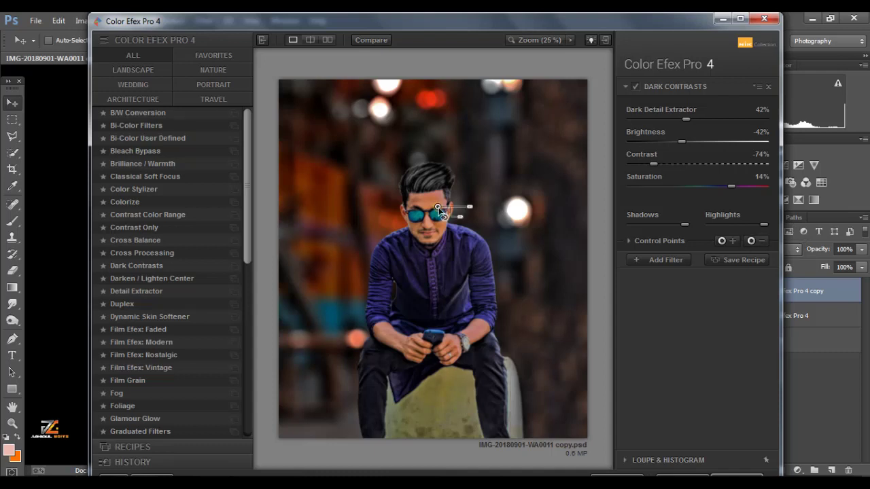
pyautogui.click(420, 306)
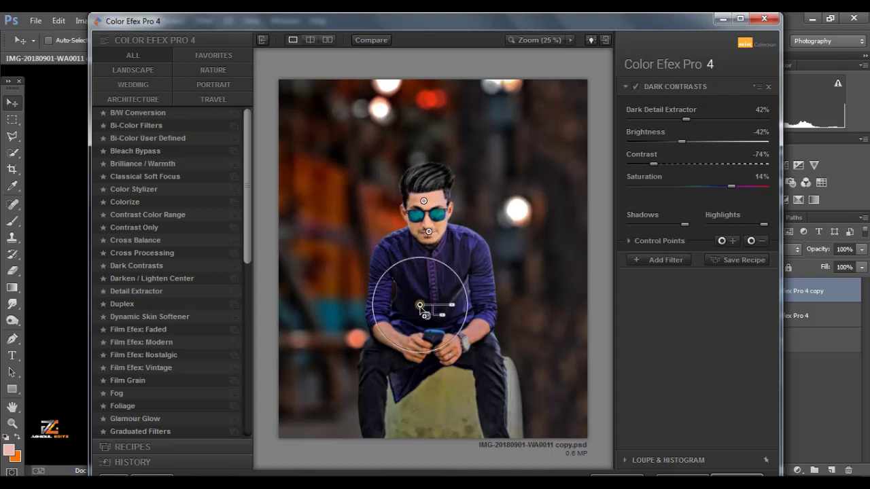
pyautogui.click(391, 337)
pyautogui.click(455, 338)
pyautogui.moveTo(462, 336); pyautogui.dragTo(468, 336)
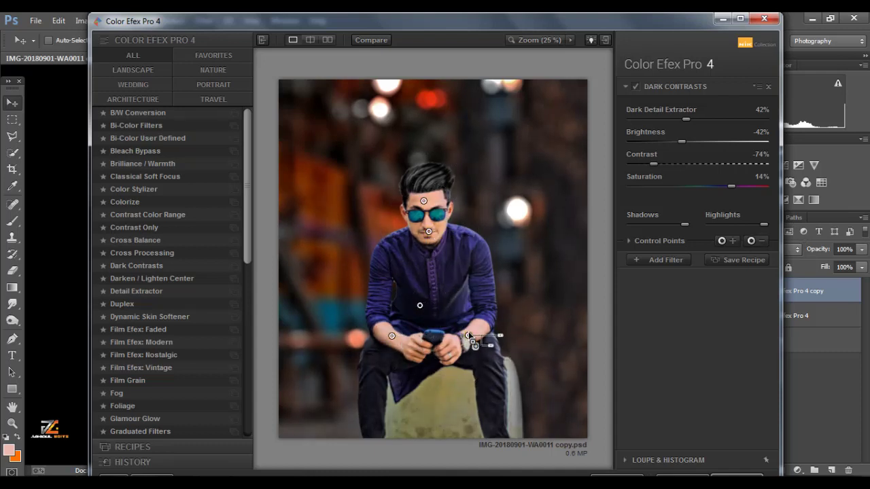
pyautogui.click(446, 349)
pyautogui.click(438, 354)
pyautogui.click(410, 350)
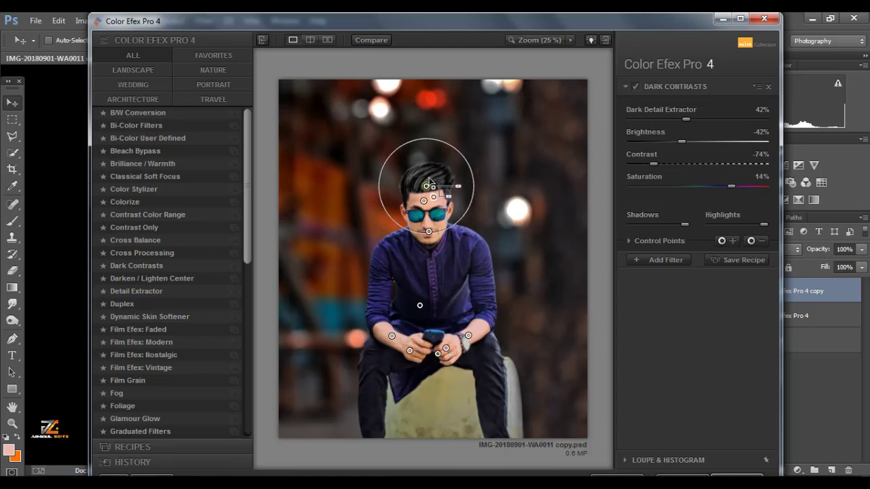
# Set the Dark Contrasts brightness to -47% and saturation to 4%, comparing the effect with the original image.
pyautogui.click(378, 42)
pyautogui.click(377, 41)
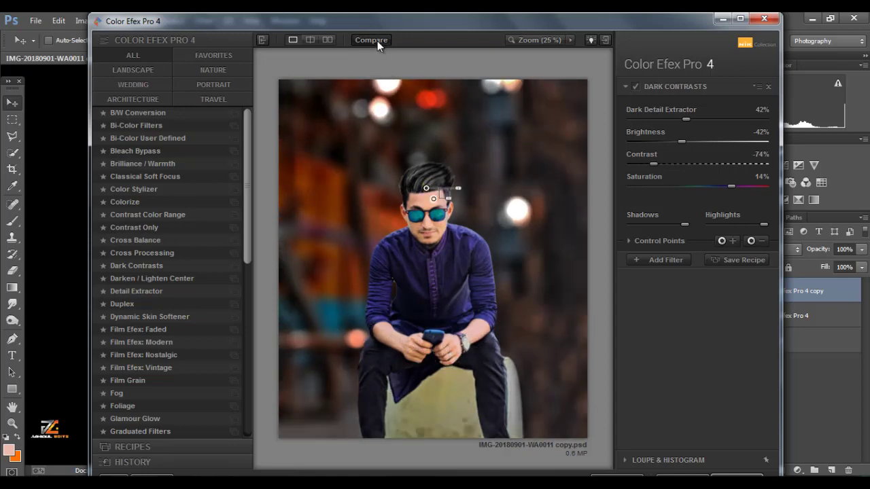
pyautogui.moveTo(681, 141); pyautogui.dragTo(667, 142)
pyautogui.click(371, 42)
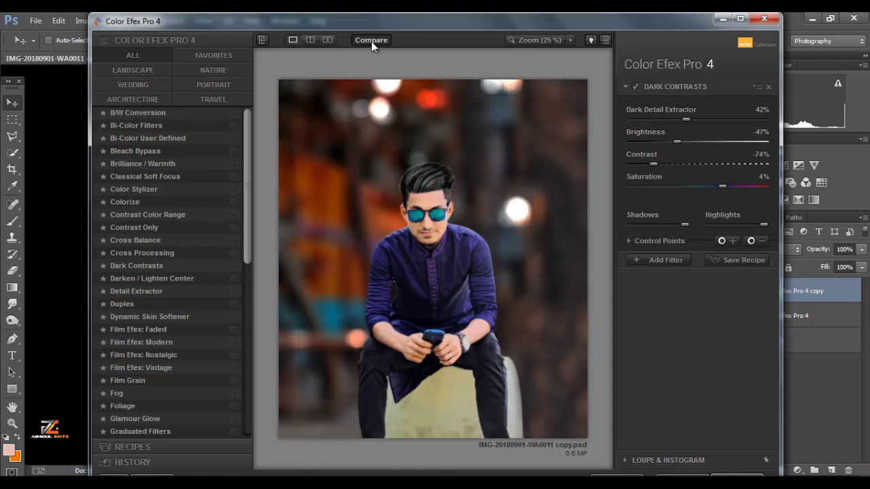
pyautogui.click(371, 41)
pyautogui.click(371, 42)
pyautogui.click(371, 41)
pyautogui.click(371, 42)
pyautogui.click(371, 41)
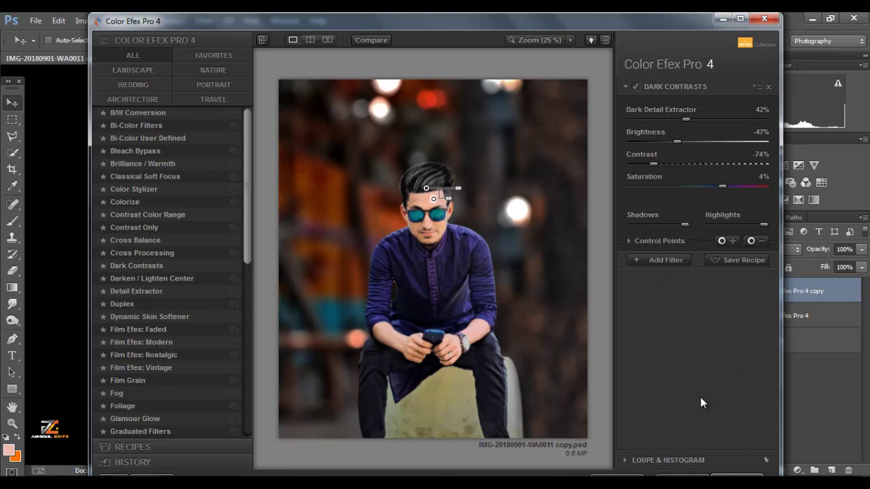
# Add a Cross Processing filter using method B02 with strength 10%.
pyautogui.click(662, 260)
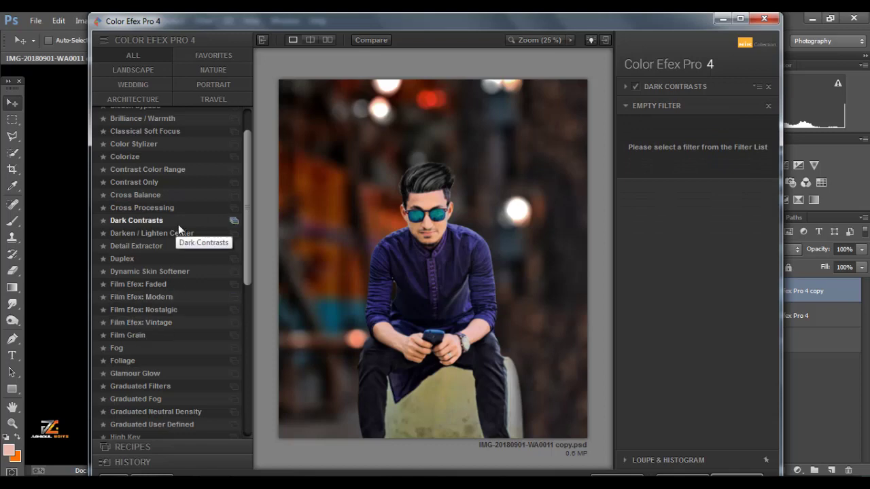
pyautogui.click(166, 208)
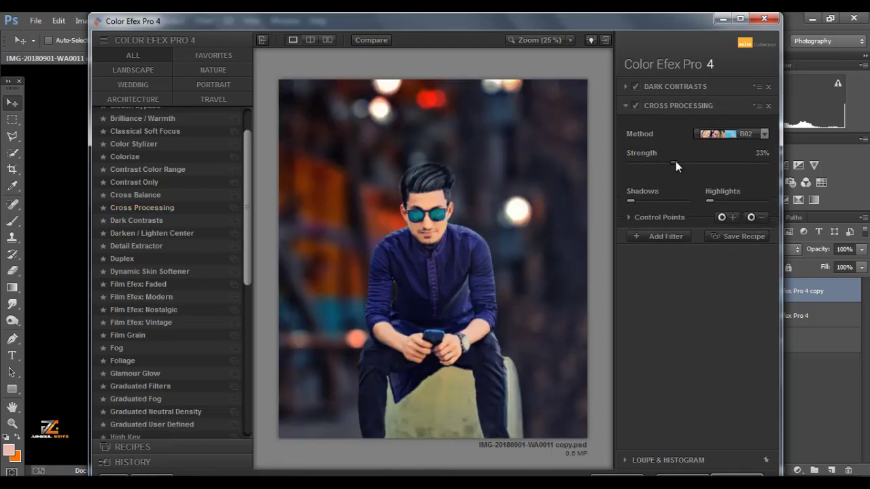
pyautogui.moveTo(675, 162); pyautogui.dragTo(639, 162)
pyautogui.click(730, 136)
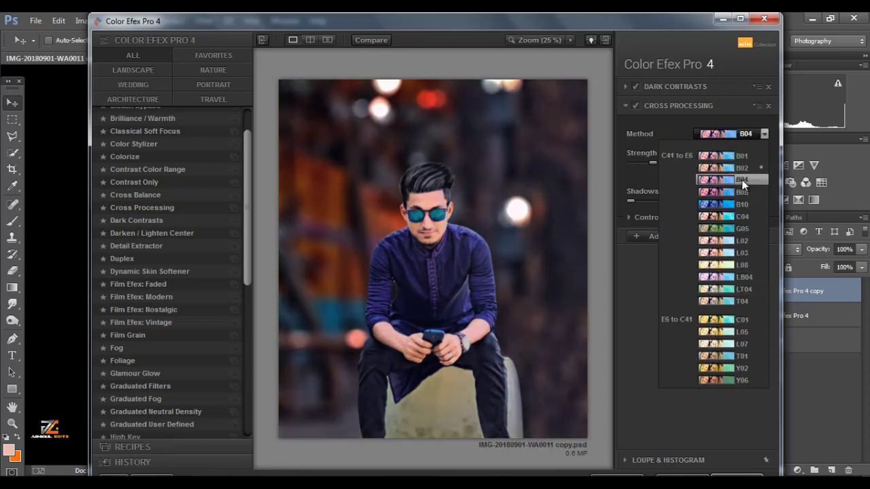
pyautogui.click(741, 168)
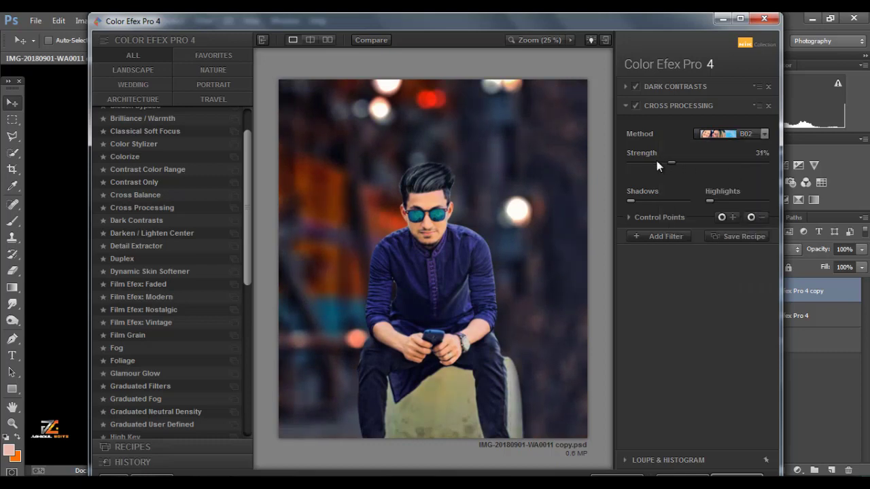
pyautogui.click(657, 161)
# Place Cross Processing control points on the man's face and both forearms, and apply the filters.
pyautogui.click(424, 223)
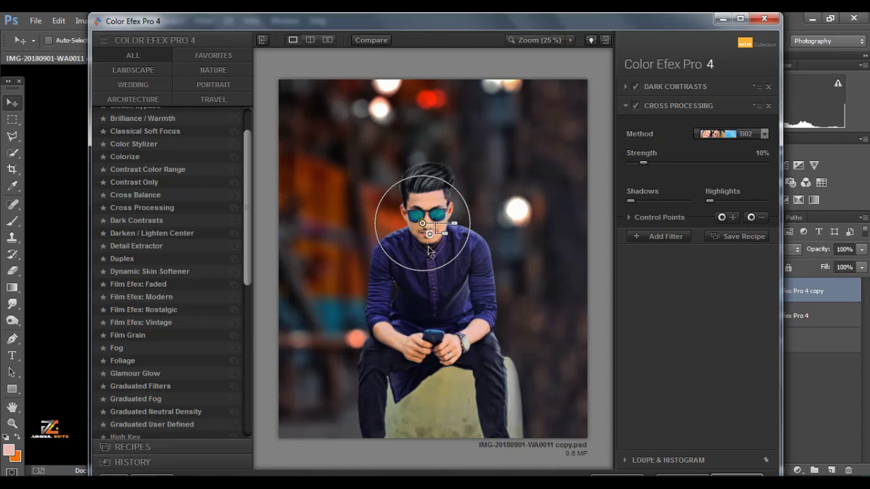
pyautogui.click(396, 335)
pyautogui.click(467, 337)
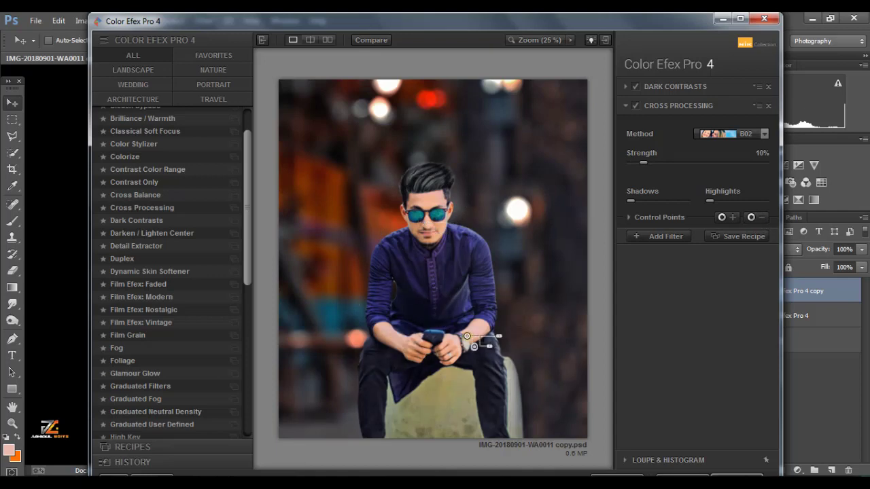
pyautogui.click(737, 476)
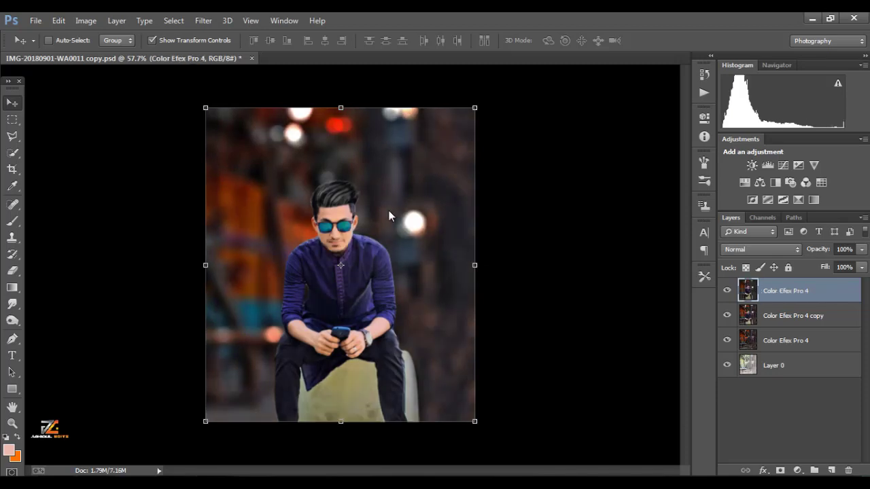
# Erase the filter effect over the man's face and hands on the top layer with a size 40 eraser at 53% opacity.
pyautogui.click(12, 271)
pyautogui.scroll(5, 326, 223)
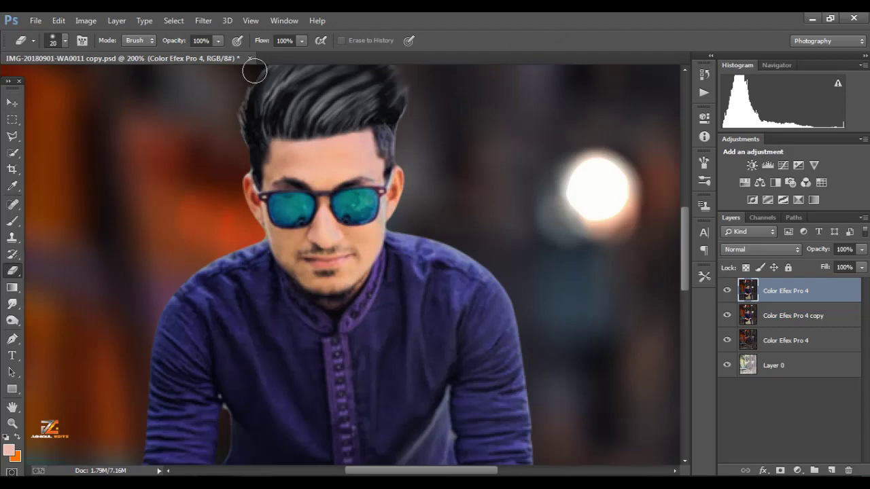
pyautogui.click(188, 55)
pyautogui.press(']')
pyautogui.moveTo(268, 138)
pyautogui.mouseDown()
pyautogui.moveTo(319, 209)
pyautogui.moveTo(337, 272)
pyautogui.moveTo(340, 265)
pyautogui.mouseUp()
pyautogui.scroll(-2, 339, 265)
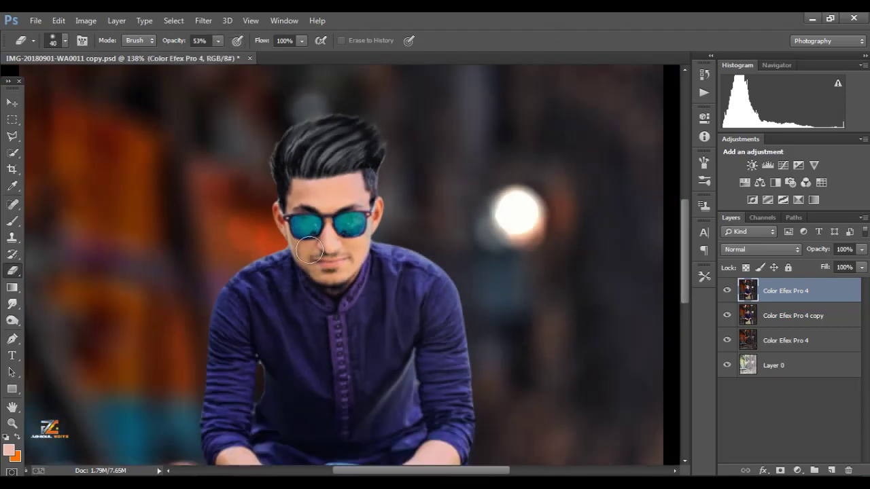
pyautogui.scroll(-3, 258, 346)
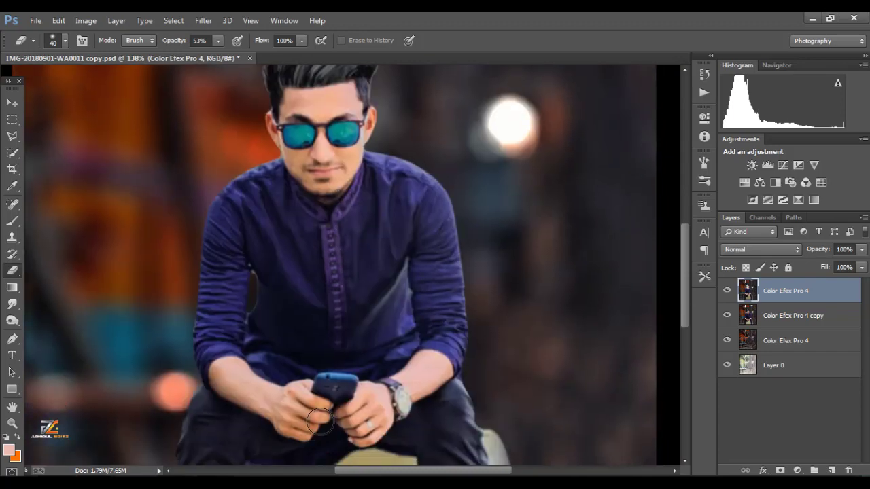
pyautogui.scroll(-1, 344, 409)
pyautogui.scroll(-6, 343, 409)
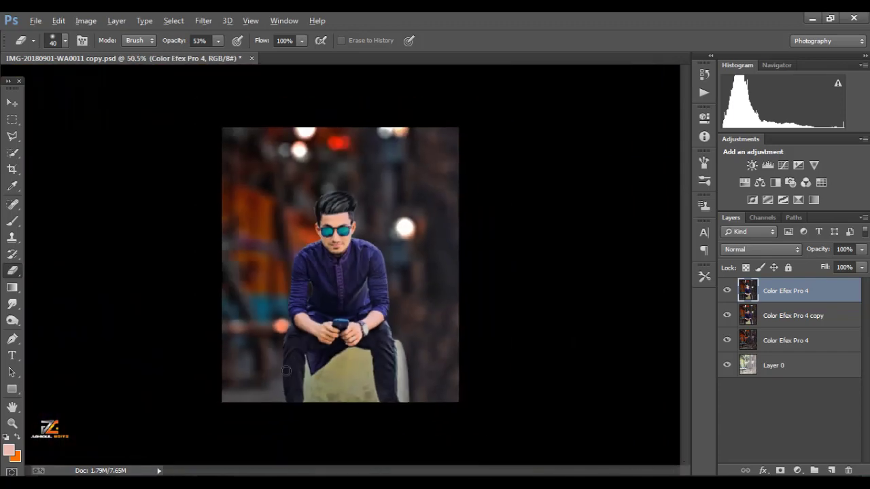
# Merge the top Color Efex Pro 4 layer down into the Color Efex Pro 4 copy layer.
pyautogui.press('v')
pyautogui.scroll(5, 366, 231)
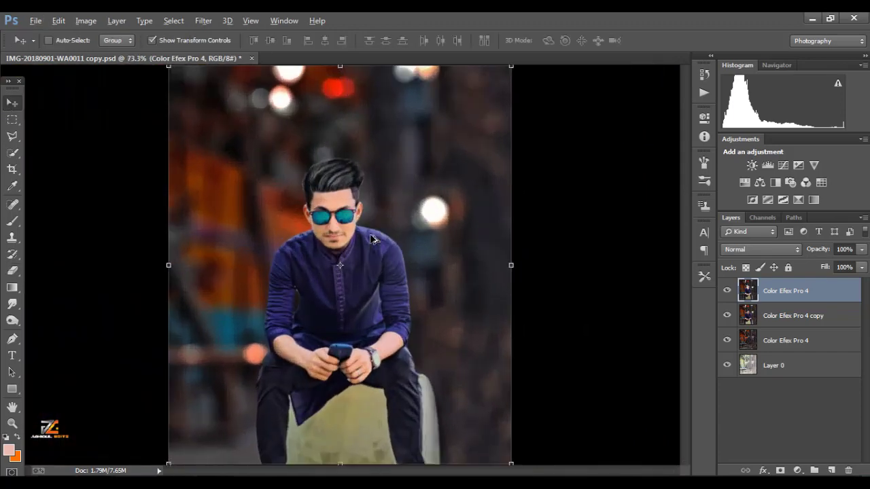
pyautogui.scroll(5, 372, 239)
pyautogui.scroll(-4, 378, 239)
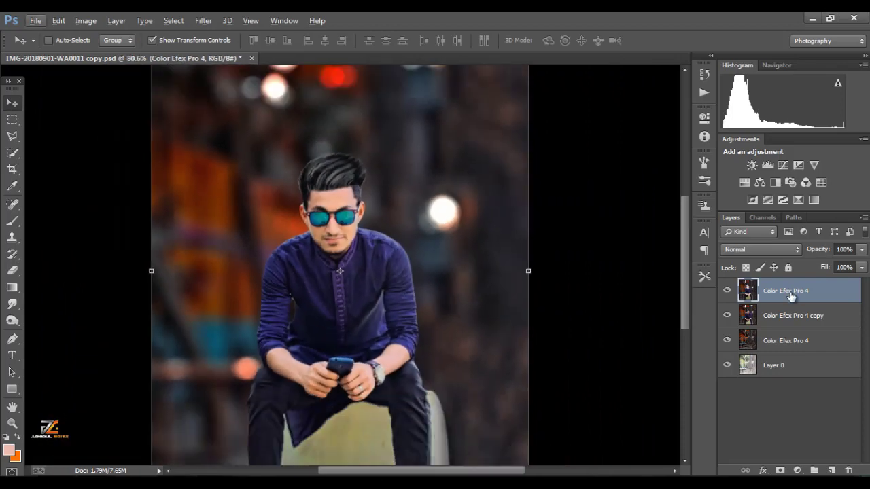
pyautogui.rightClick(790, 296)
pyautogui.click(575, 373)
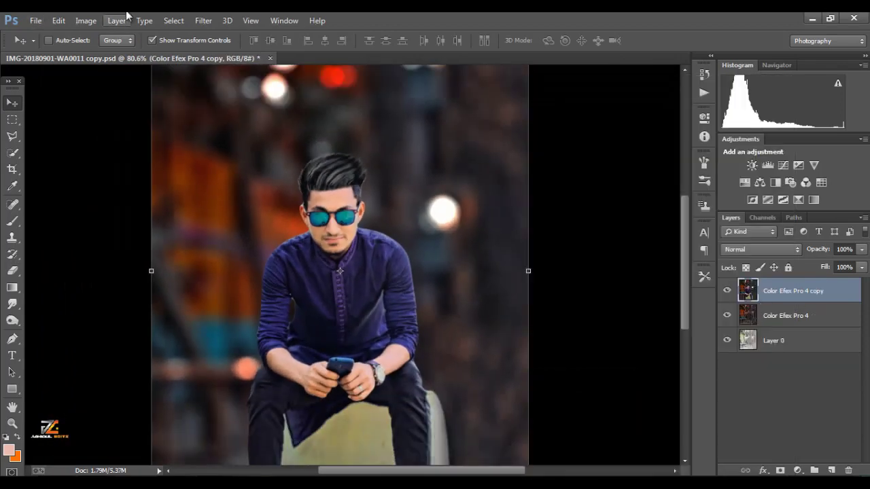
# Apply Reduce Noise to the Color Efex Pro 4 copy layer with strength 6, preserve details 10% and reduce color noise 32%.
pyautogui.click(203, 20)
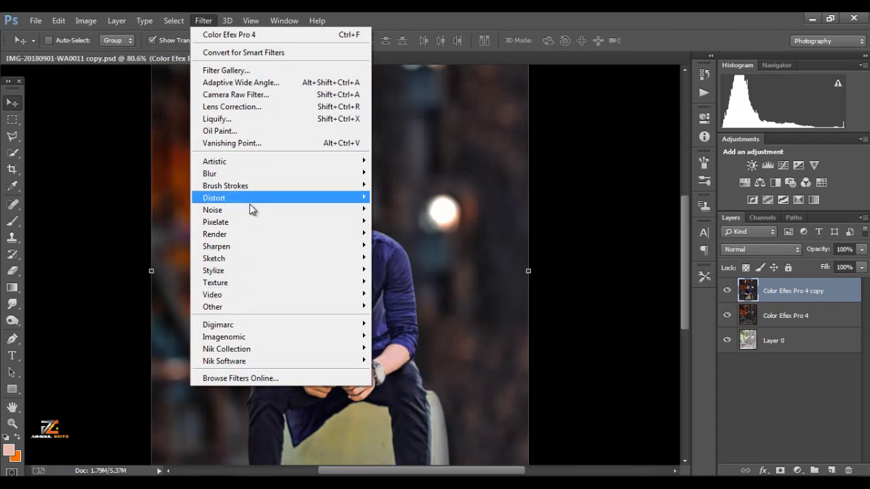
pyautogui.moveTo(218, 210)
pyautogui.click(418, 256)
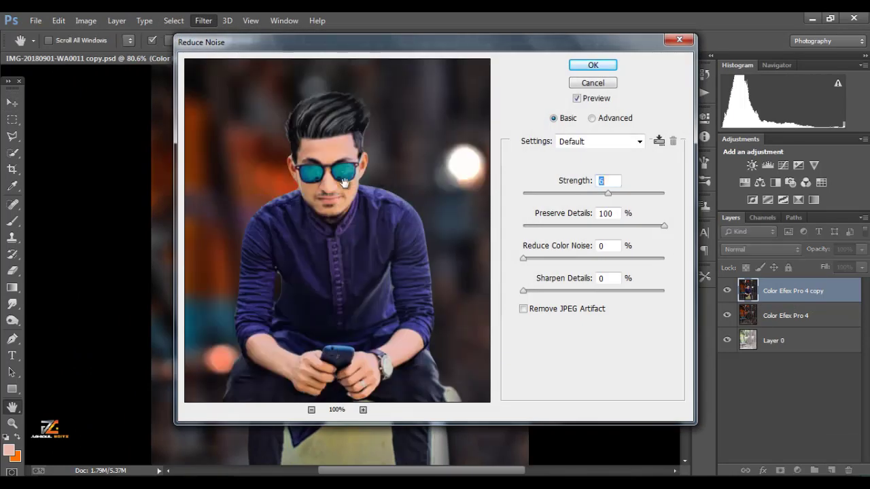
pyautogui.moveTo(328, 178); pyautogui.dragTo(358, 168)
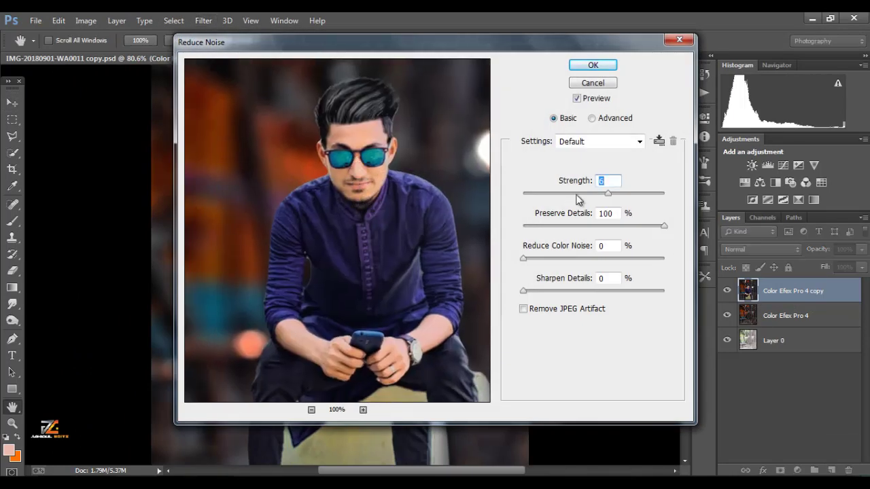
pyautogui.moveTo(577, 197); pyautogui.dragTo(602, 197)
pyautogui.click(537, 227)
pyautogui.click(568, 258)
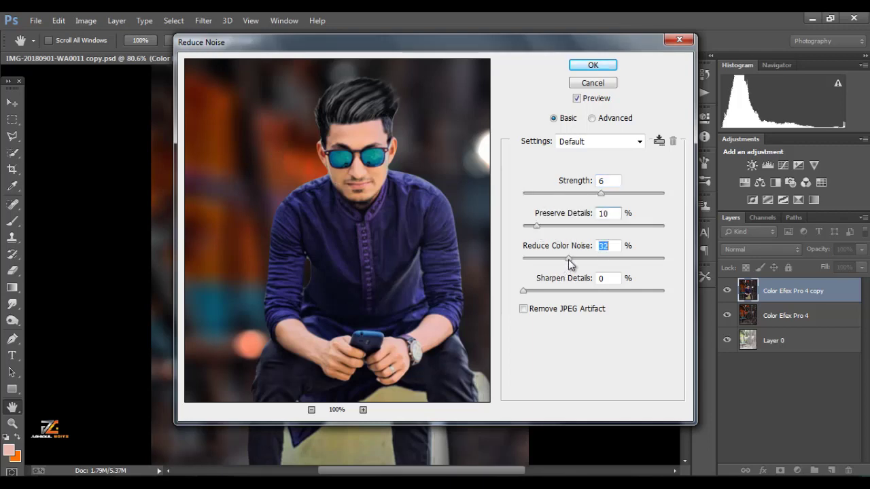
pyautogui.click(593, 65)
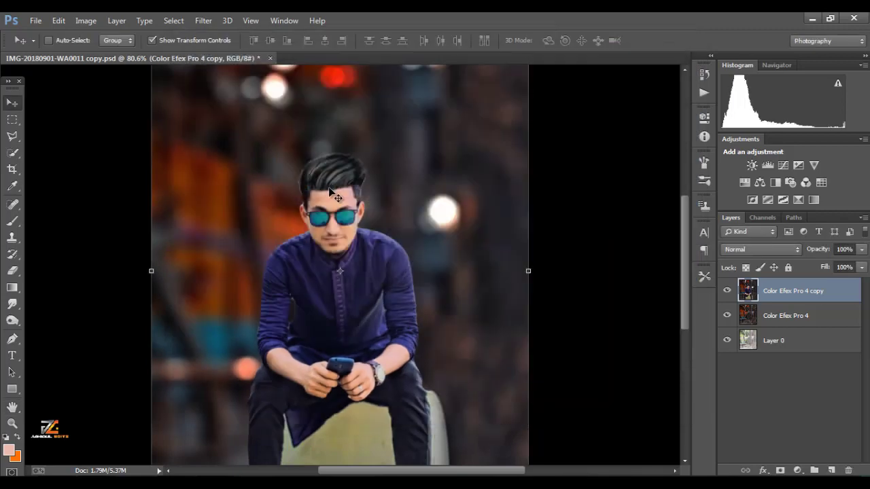
pyautogui.scroll(5, 326, 231)
pyautogui.scroll(-6, 328, 224)
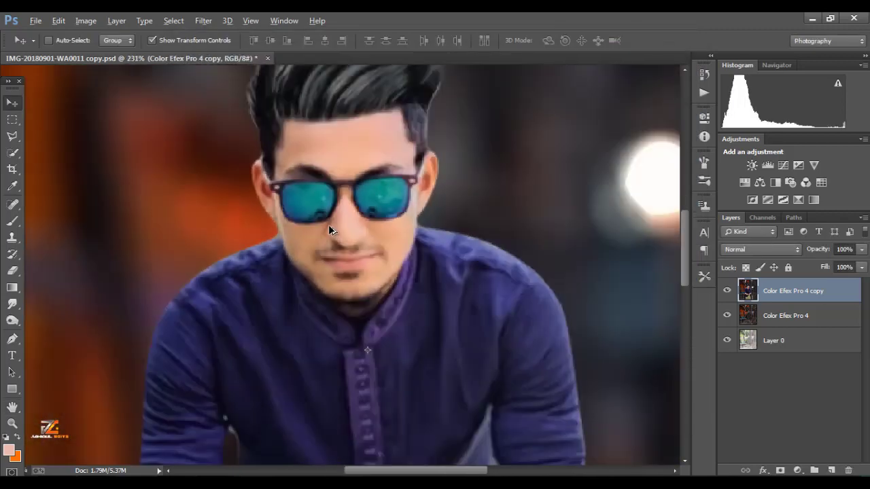
pyautogui.scroll(-4, 339, 282)
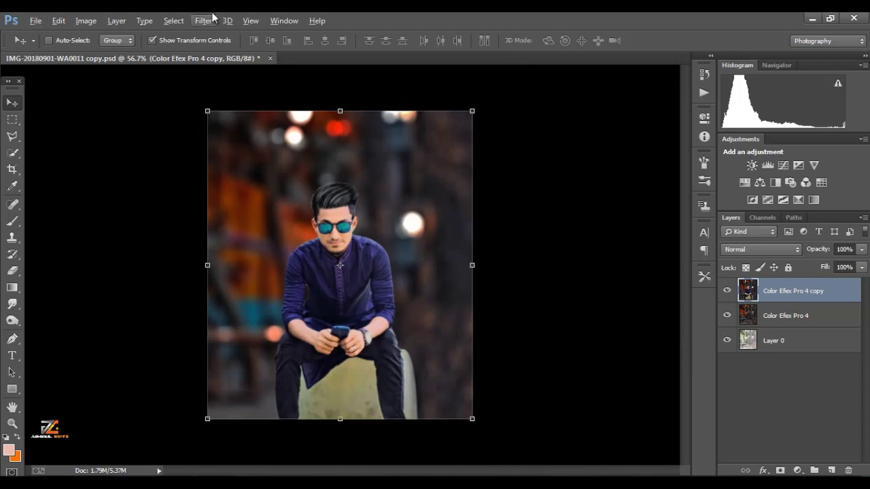
# Duplicate the Color Efex Pro 4 copy layer.
pyautogui.rightClick(825, 292)
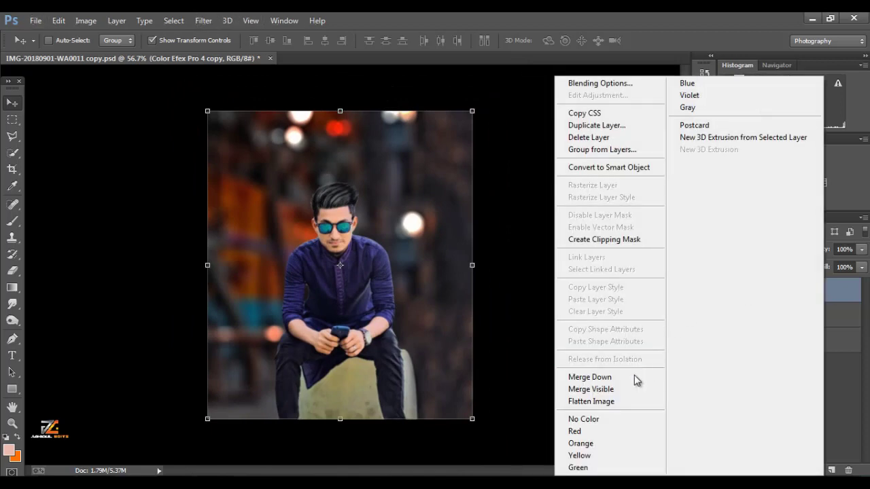
pyautogui.click(636, 377)
pyautogui.hotkey('ctrl', 'j')
pyautogui.rightClick(782, 292)
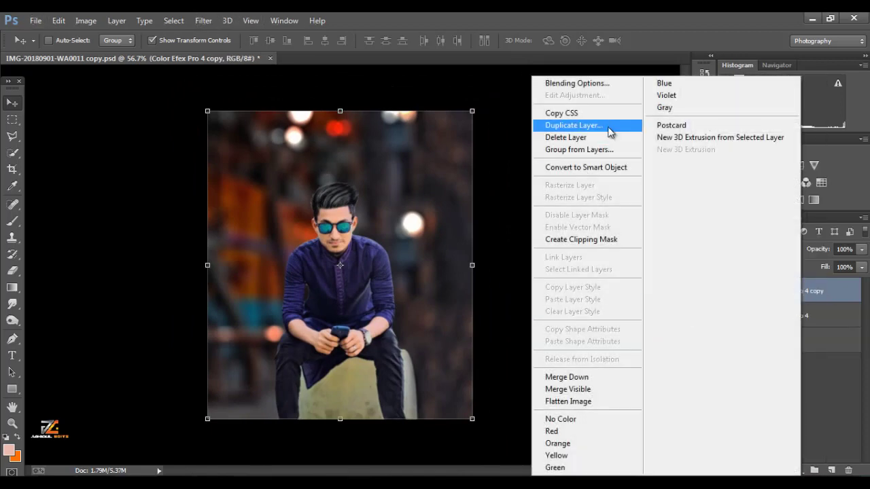
pyautogui.click(608, 126)
pyautogui.click(547, 153)
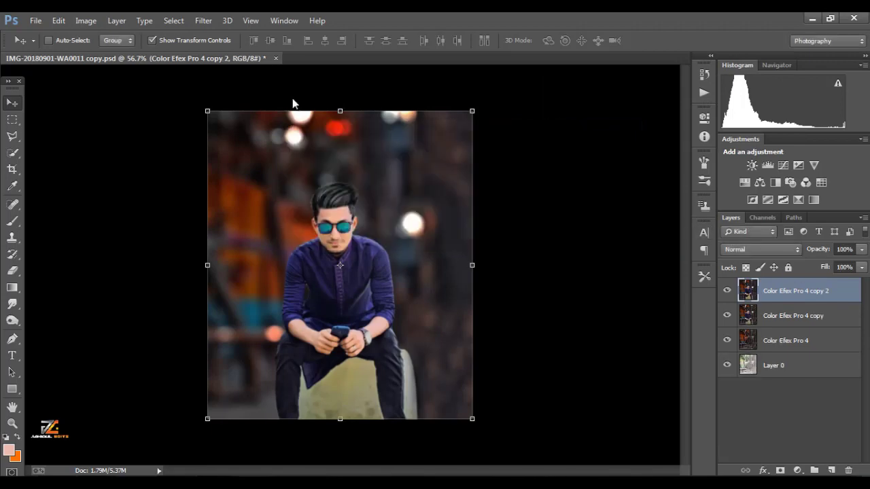
# Start the Oil Paint filter on the duplicated layer and set its lighting shine and angular direction to 0.
pyautogui.click(199, 19)
pyautogui.click(234, 131)
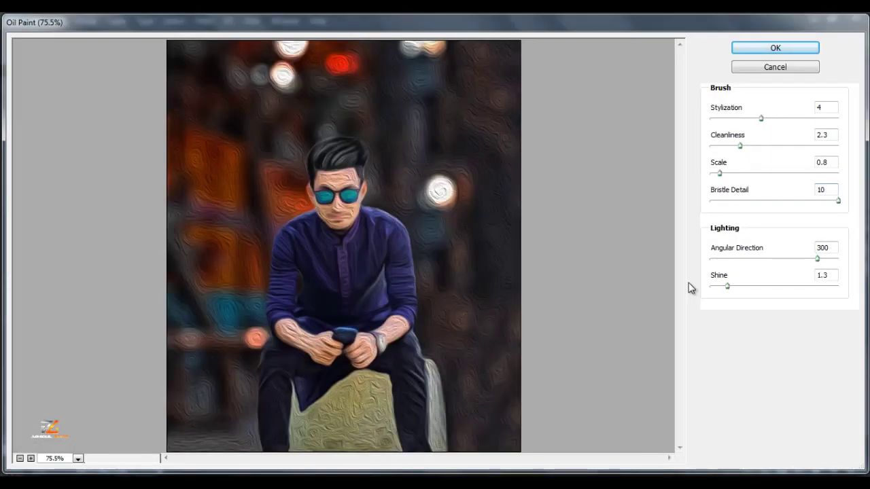
pyautogui.click(710, 286)
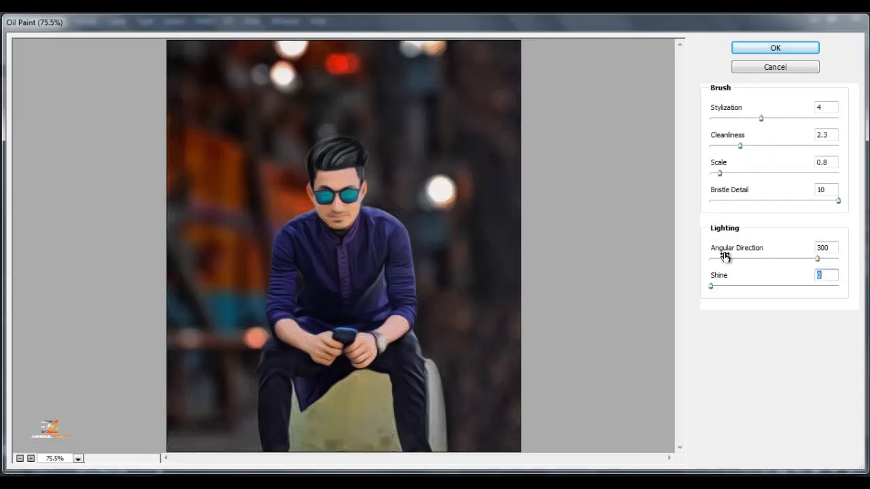
pyautogui.click(709, 259)
# Set the Oil Paint brush to stylization 0.25, cleanliness 0, scale 0.1 and bristle detail 0, and apply the filter.
pyautogui.click(718, 119)
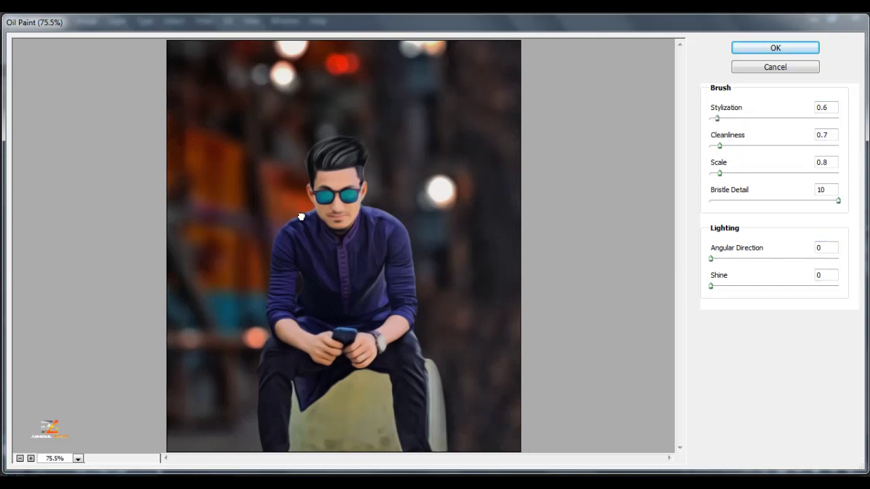
pyautogui.scroll(3, 342, 202)
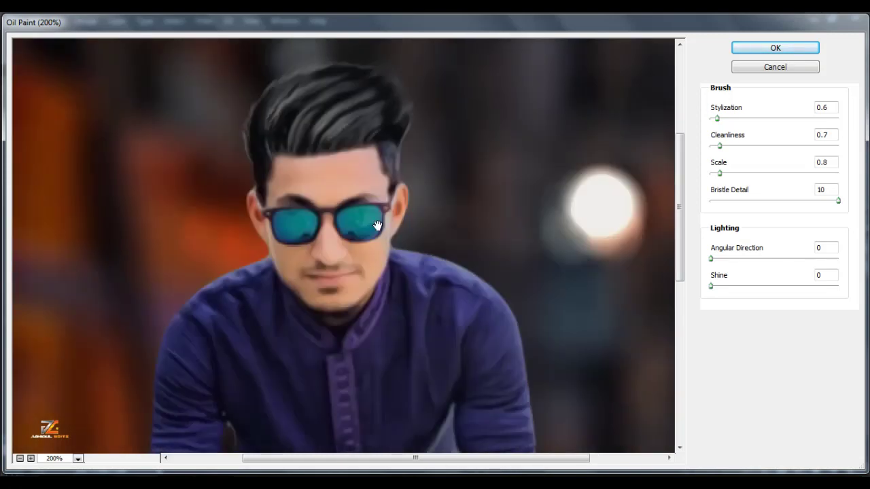
pyautogui.click(709, 119)
pyautogui.press('Tab')
pyautogui.write('0')
pyautogui.click(754, 173)
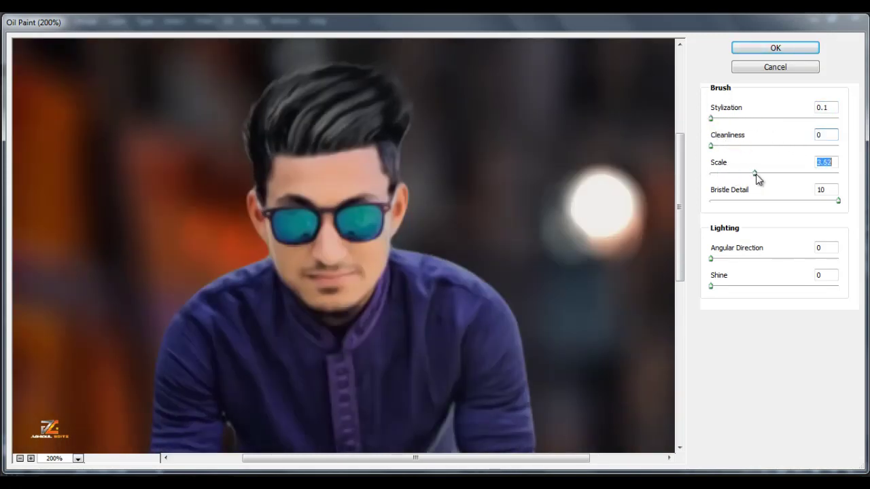
pyautogui.moveTo(750, 177); pyautogui.dragTo(700, 174)
pyautogui.click(710, 202)
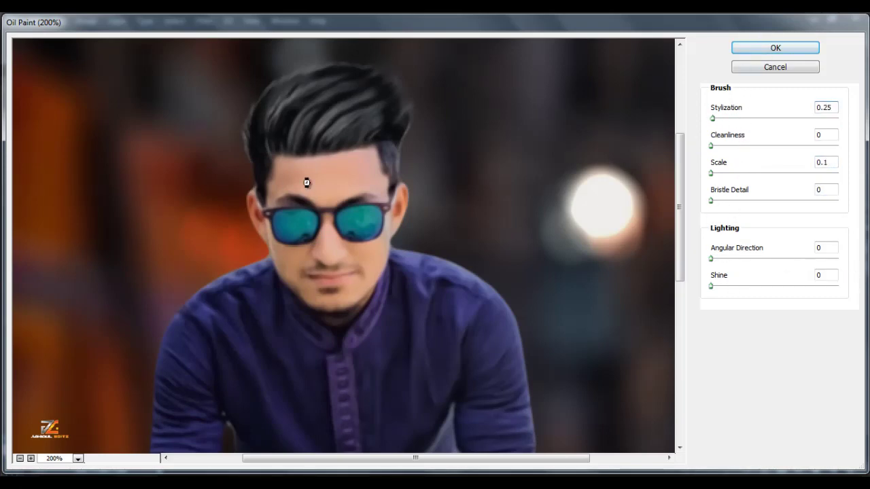
pyautogui.hotkey('ctrl', '-')
pyautogui.hotkey('ctrl', '-')
pyautogui.hotkey('ctrl', '+')
pyautogui.hotkey('ctrl', '+')
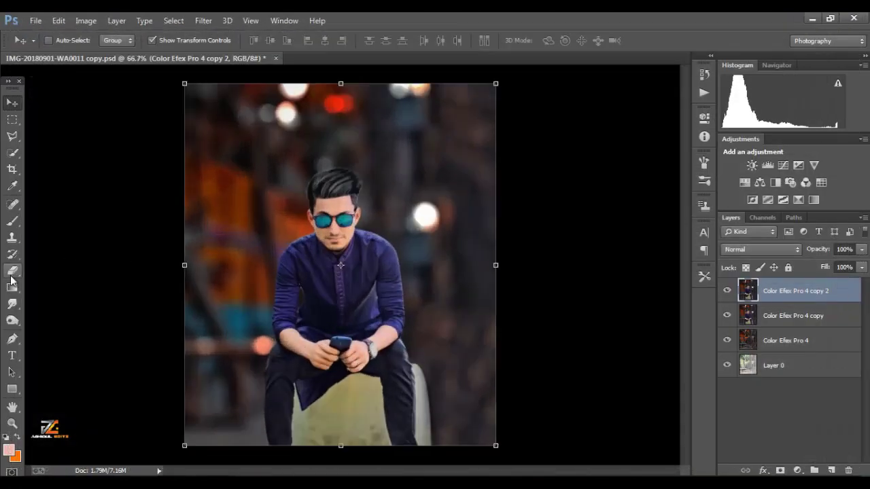
# Erase the Oil Paint effect over the man's face and hands with the eraser at 53% opacity.
pyautogui.click(12, 271)
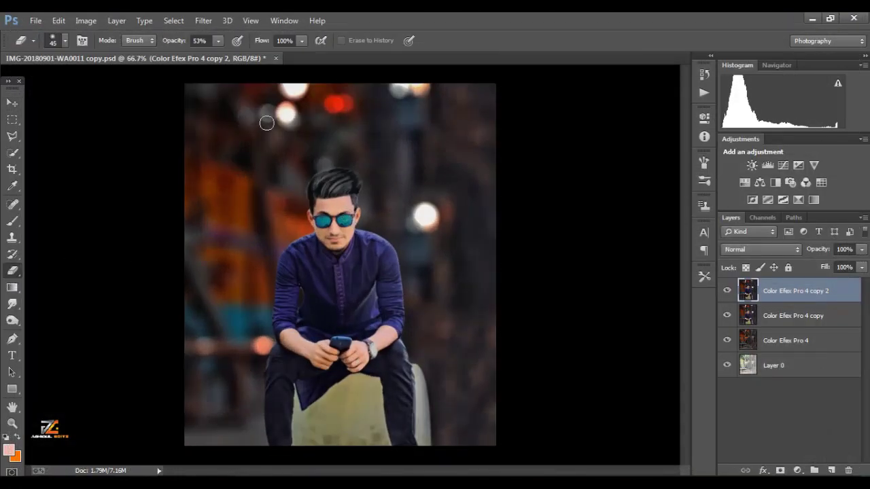
pyautogui.moveTo(345, 222)
pyautogui.mouseDown()
pyautogui.moveTo(340, 250)
pyautogui.moveTo(323, 264)
pyautogui.moveTo(340, 255)
pyautogui.moveTo(331, 236)
pyautogui.moveTo(338, 210)
pyautogui.moveTo(339, 241)
pyautogui.mouseUp()
pyautogui.moveTo(322, 339); pyautogui.dragTo(302, 338)
pyautogui.scroll(-3, 320, 286)
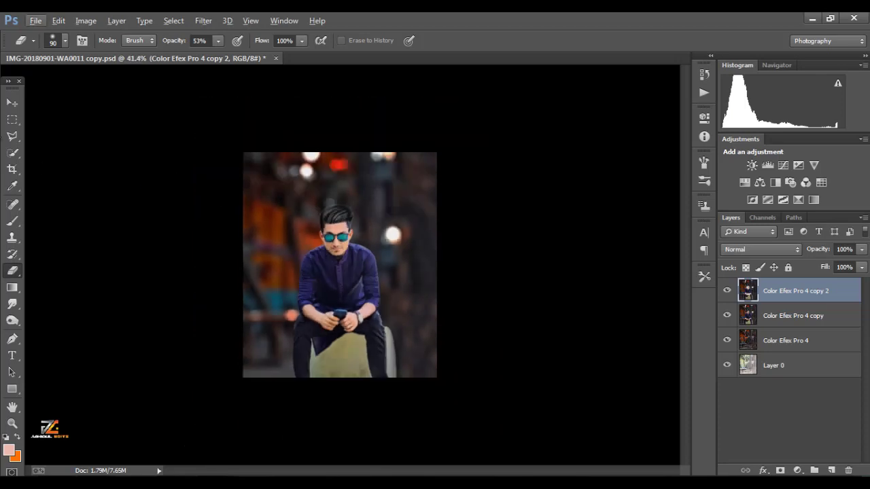
# Merge the Color Efex Pro 4 copy 2 layer down into the Color Efex Pro 4 copy layer.
pyautogui.press('v')
pyautogui.scroll(2, 401, 250)
pyautogui.rightClick(807, 296)
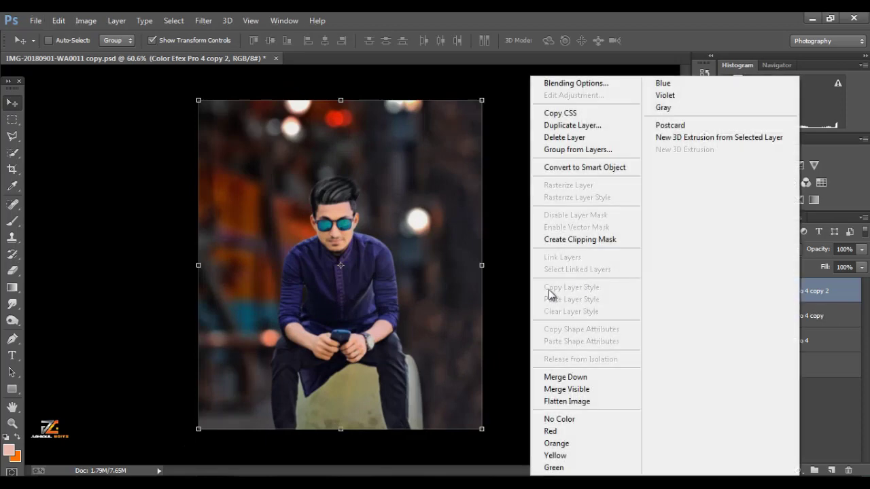
pyautogui.click(574, 377)
# Add a new empty layer on top and outline the phone in the man's hands with a Polygonal Lasso selection.
pyautogui.click(831, 470)
pyautogui.scroll(4, 346, 340)
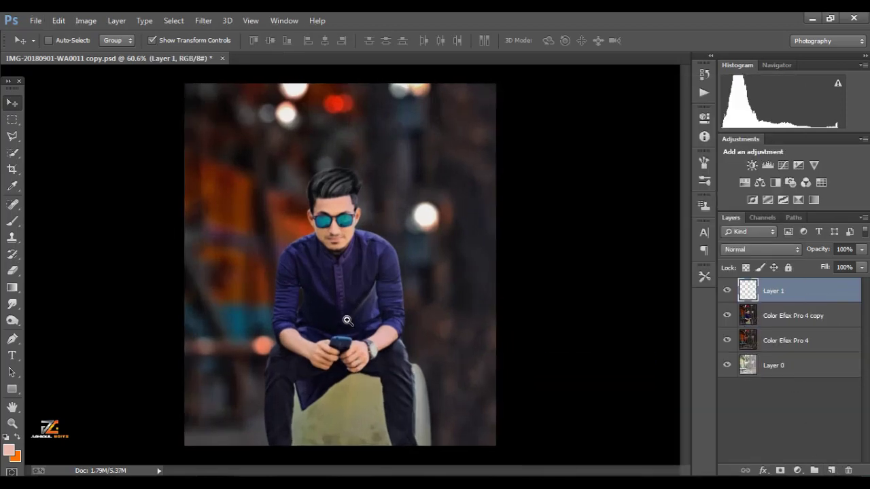
pyautogui.scroll(-1, 335, 159)
pyautogui.click(12, 136)
pyautogui.scroll(1, 258, 234)
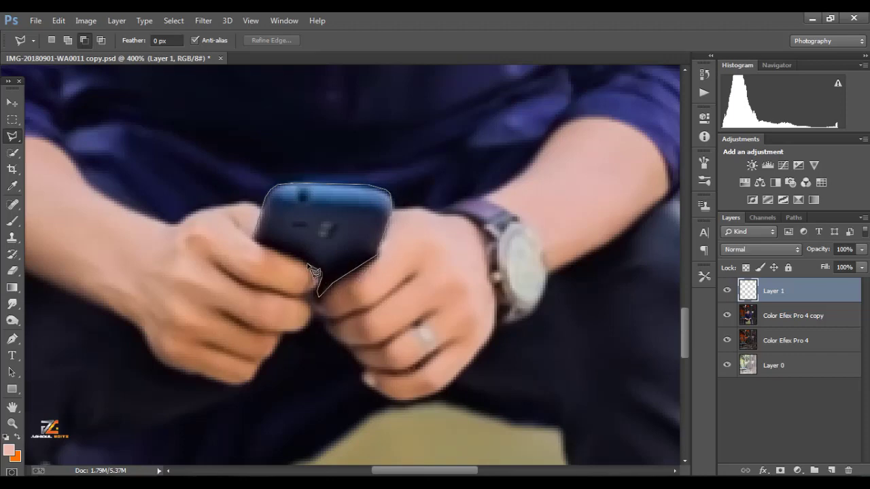
pyautogui.click(261, 250)
pyautogui.scroll(-5, 489, 296)
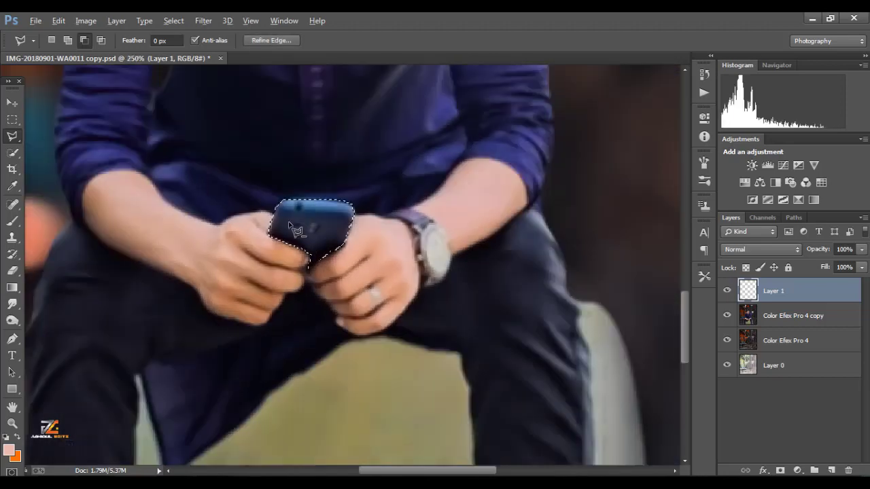
# Paint the selected phone orange on the new layer with a size 30 Screen-mode brush, and clear the selection.
pyautogui.click(12, 221)
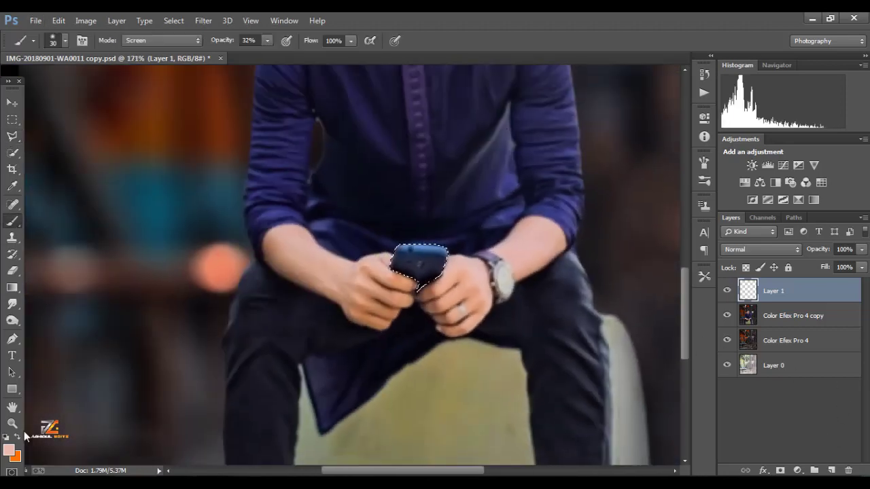
pyautogui.scroll(3, 359, 288)
pyautogui.moveTo(492, 223)
pyautogui.mouseDown()
pyautogui.moveTo(421, 251)
pyautogui.moveTo(459, 252)
pyautogui.moveTo(443, 247)
pyautogui.moveTo(424, 259)
pyautogui.mouseUp()
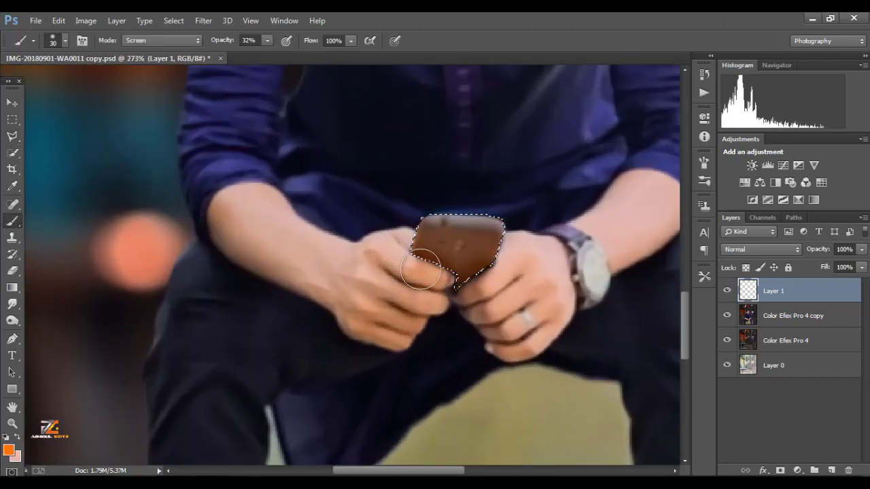
pyautogui.hotkey('ctrl', 'z')
pyautogui.click(267, 41)
pyautogui.click(278, 55)
pyautogui.moveTo(470, 245)
pyautogui.mouseDown()
pyautogui.moveTo(454, 231)
pyautogui.moveTo(462, 261)
pyautogui.moveTo(449, 283)
pyautogui.mouseUp()
pyautogui.click(12, 120)
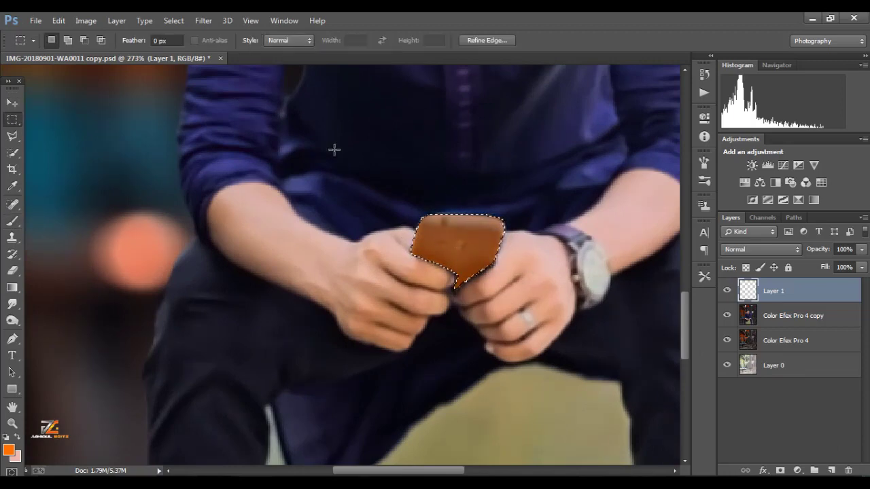
pyautogui.click(333, 149)
pyautogui.click(12, 103)
# Try different blend modes on the orange phone layer, such as Color Dodge and Dissolve, and settle on Darken.
pyautogui.scroll(-4, 300, 211)
pyautogui.scroll(-2, 300, 211)
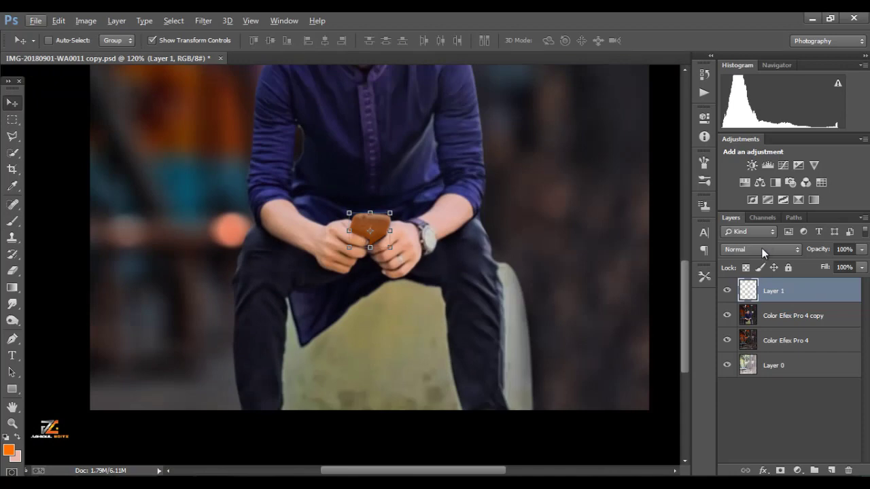
pyautogui.hotkey('shift', '+')
pyautogui.hotkey('shift', '+')
pyautogui.hotkey('shift', '+')
pyautogui.hotkey('shift', '+')
pyautogui.hotkey('shift', '+')
pyautogui.hotkey('shift', '+')
pyautogui.hotkey('shift', '+')
pyautogui.hotkey('shift', '+')
pyautogui.hotkey('shift', '+')
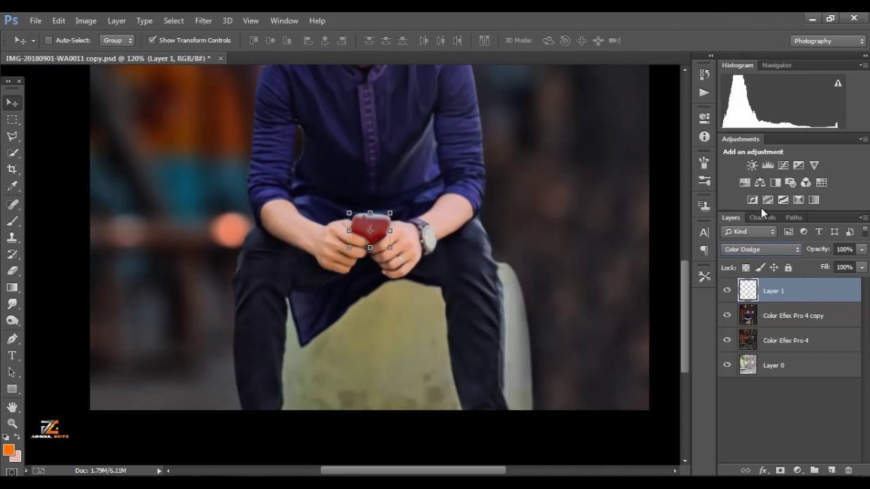
pyautogui.hotkey('shift', '-')
pyautogui.hotkey('shift', '-')
pyautogui.hotkey('shift', '-')
pyautogui.hotkey('shift', '-')
pyautogui.hotkey('shift', '-')
pyautogui.hotkey('shift', '-')
pyautogui.hotkey('shift', '-')
pyautogui.hotkey('shift', '-')
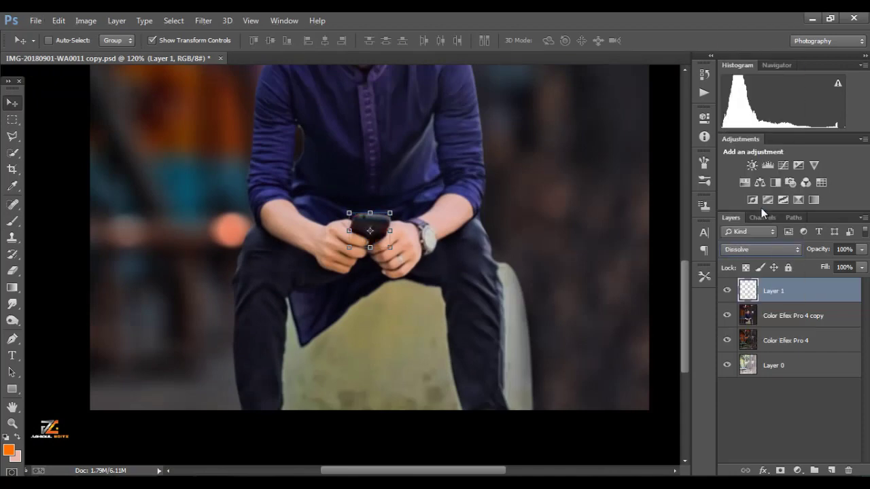
pyautogui.hotkey('shift', '+')
pyautogui.hotkey('shift', '+')
pyautogui.hotkey('shift', '+')
pyautogui.hotkey('shift', '+')
pyautogui.hotkey('shift', '+')
pyautogui.hotkey('shift', '+')
pyautogui.hotkey('shift', '-')
pyautogui.hotkey('shift', '-')
pyautogui.hotkey('shift', '-')
pyautogui.hotkey('shift', '-')
pyautogui.hotkey('shift', '-')
pyautogui.rightClick(789, 298)
pyautogui.click(561, 137)
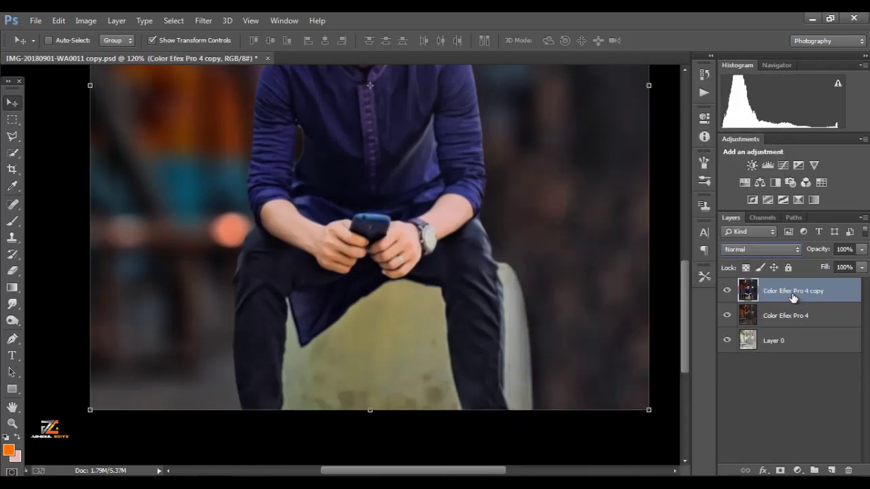
pyautogui.hotkey('ctrl', 'z')
# Duplicate the orange phone layer twice and merge the three phone color layers into one.
pyautogui.hotkey('ctrl', 'j')
pyautogui.hotkey('ctrl', 'j')
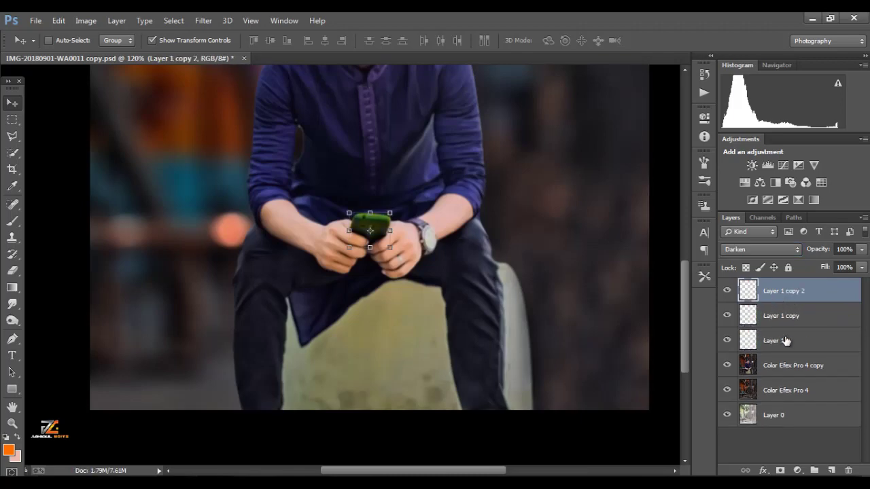
pyautogui.click(786, 340)
pyautogui.keyDown('shift'); pyautogui.click(788, 298); pyautogui.keyUp('shift')
pyautogui.rightClick(788, 298)
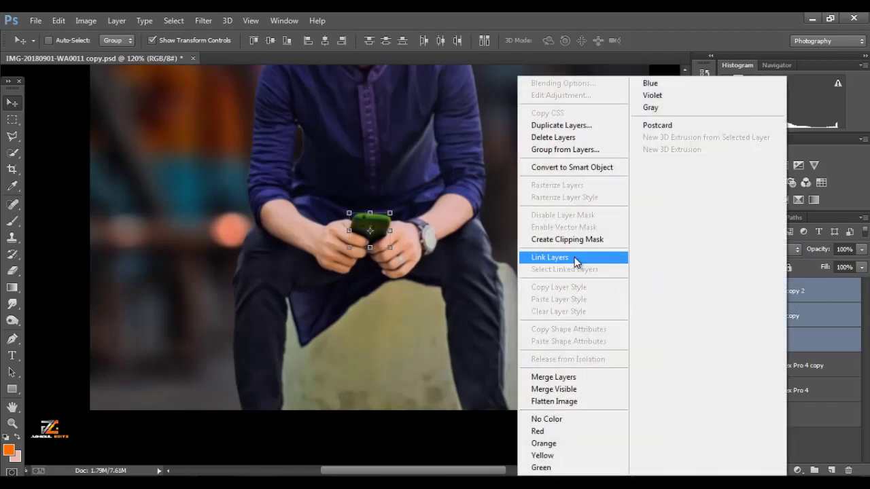
pyautogui.click(570, 361)
pyautogui.hotkey('ctrl', 'z')
pyautogui.rightClick(779, 295)
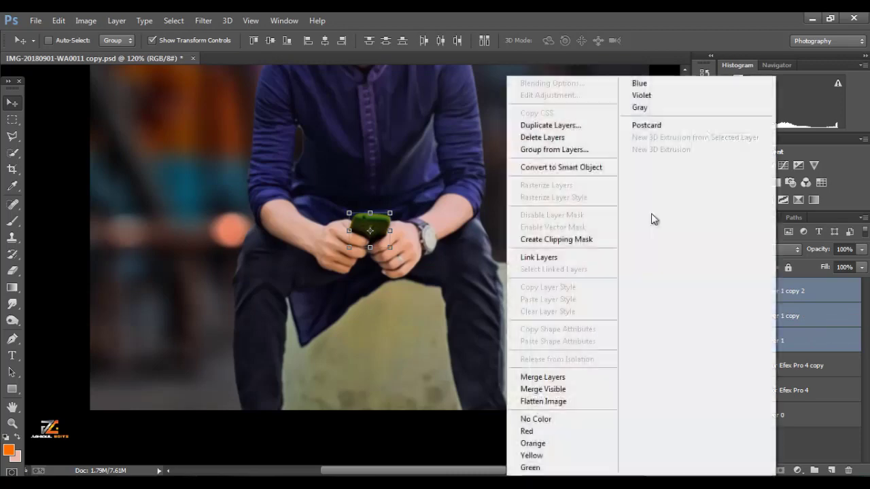
pyautogui.click(554, 378)
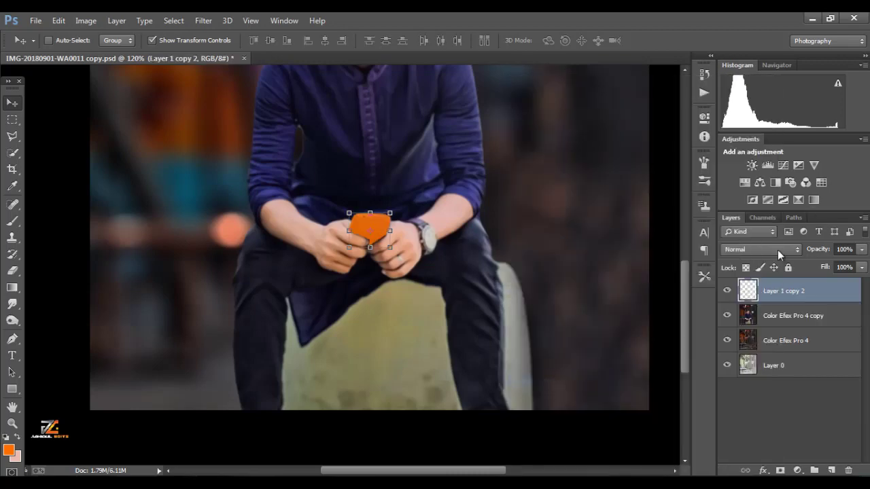
# Set the merged phone color layer's blend mode to Linear Dodge (Add).
pyautogui.click(759, 249)
pyautogui.click(737, 130)
pyautogui.press('Down')
pyautogui.press('Down')
pyautogui.press('Down')
pyautogui.press('Down')
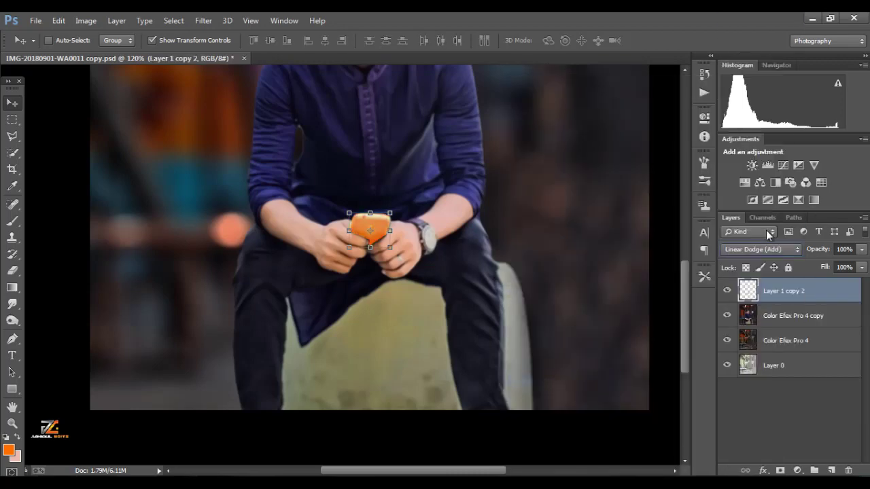
# Cycle the merged phone color layer's blend mode onward and settle on Subtract.
pyautogui.press('Down')
pyautogui.press('Down')
pyautogui.press('Down')
pyautogui.press('Down')
pyautogui.press('Down')
pyautogui.press('Down')
pyautogui.press('Down')
pyautogui.press('Down')
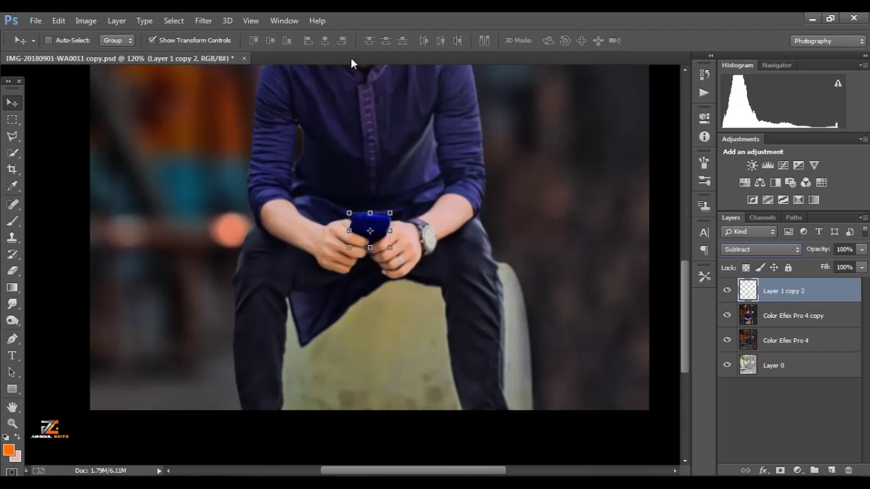
# Recolor the phone green with a Hue/Saturation adjustment, raising its saturation to +76.
pyautogui.click(75, 18)
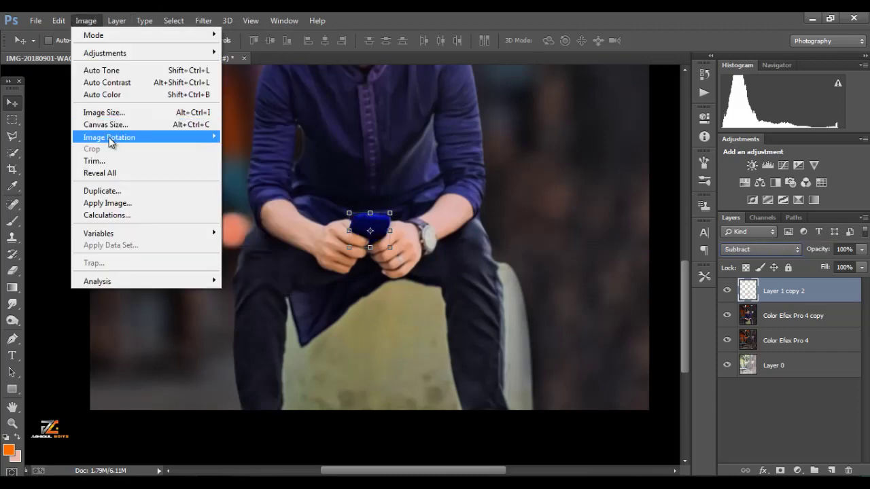
pyautogui.moveTo(153, 54)
pyautogui.click(272, 118)
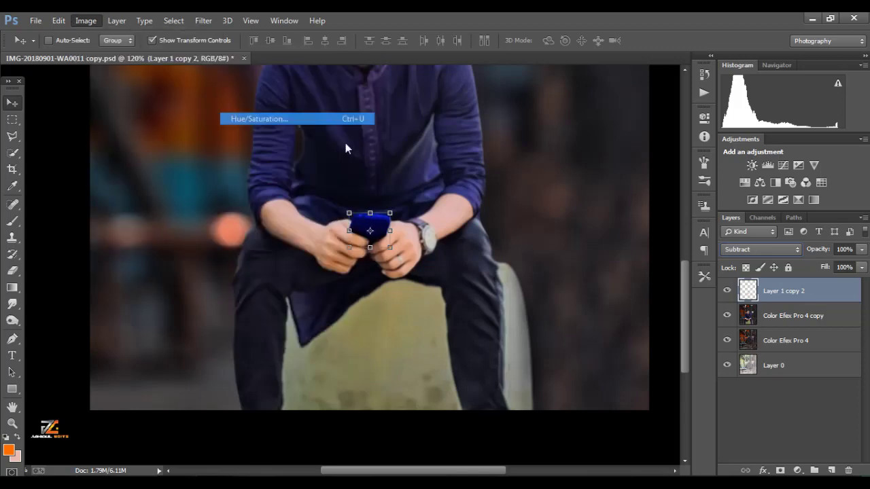
pyautogui.moveTo(615, 185); pyautogui.dragTo(699, 211)
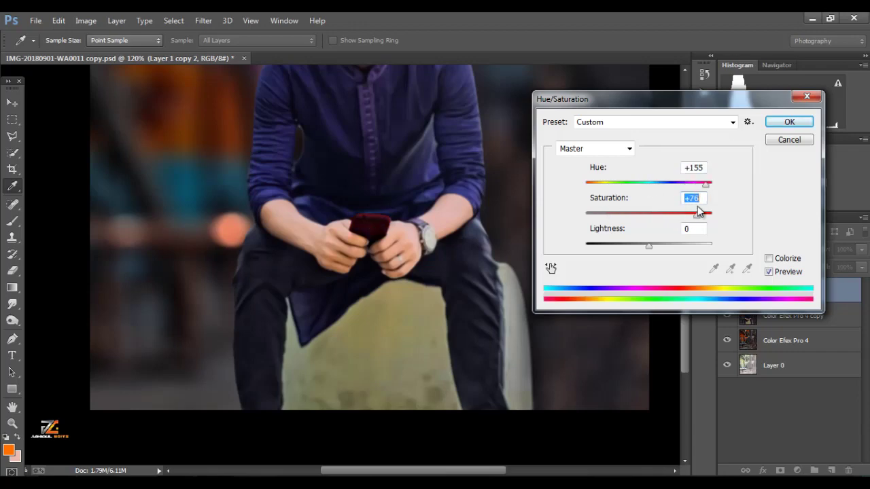
pyautogui.click(602, 187)
pyautogui.click(781, 122)
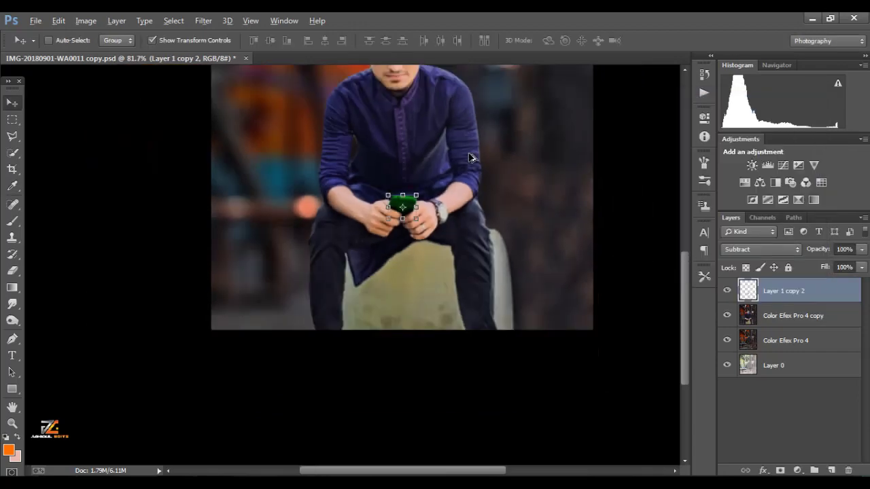
# Merge the Layer 1 copy 2 phone color layer down into the Color Efex Pro 4 copy layer.
pyautogui.keyDown('ctrl'); pyautogui.click(407, 216); pyautogui.keyUp('ctrl')
pyautogui.scroll(-3, 398, 263)
pyautogui.scroll(4, 380, 305)
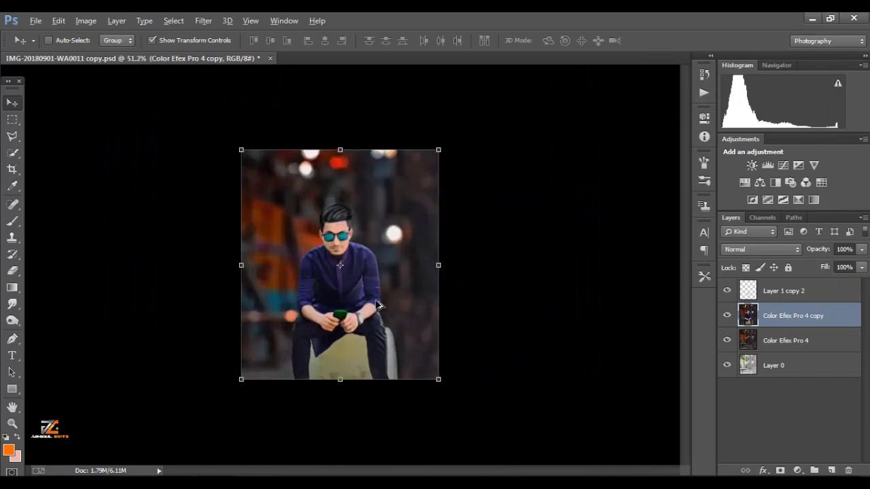
pyautogui.scroll(-1, 375, 310)
pyautogui.click(781, 291)
pyautogui.rightClick(782, 291)
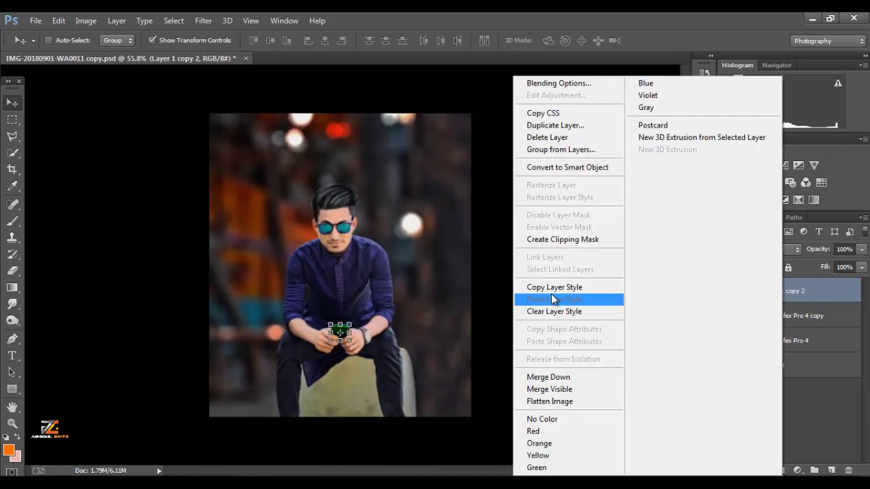
pyautogui.click(550, 378)
# Add a large Camera Raw radial filter centred on the man's neck and set its exposure to -3.30.
pyautogui.click(203, 21)
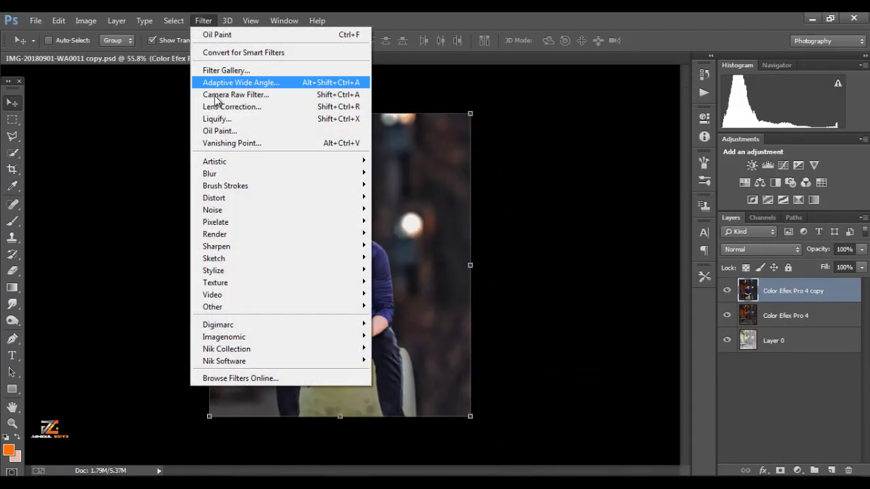
pyautogui.click(234, 96)
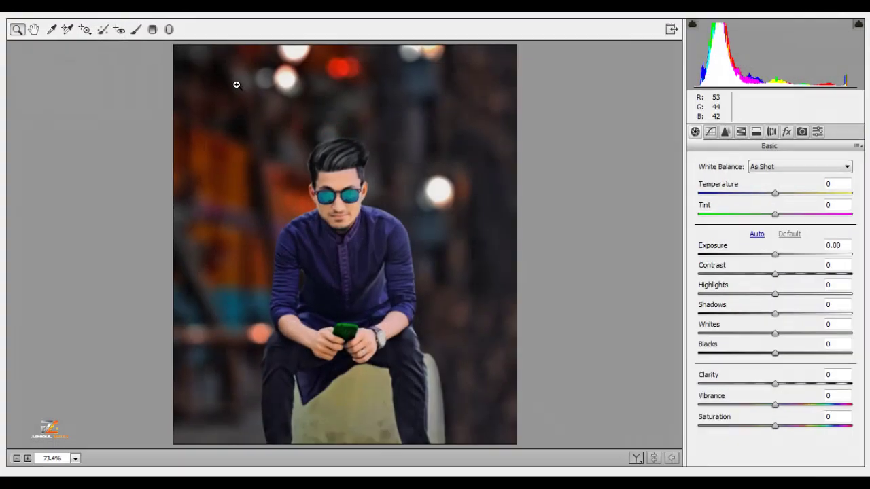
pyautogui.click(169, 29)
pyautogui.moveTo(321, 199); pyautogui.dragTo(336, 231)
pyautogui.moveTo(731, 230); pyautogui.dragTo(716, 227)
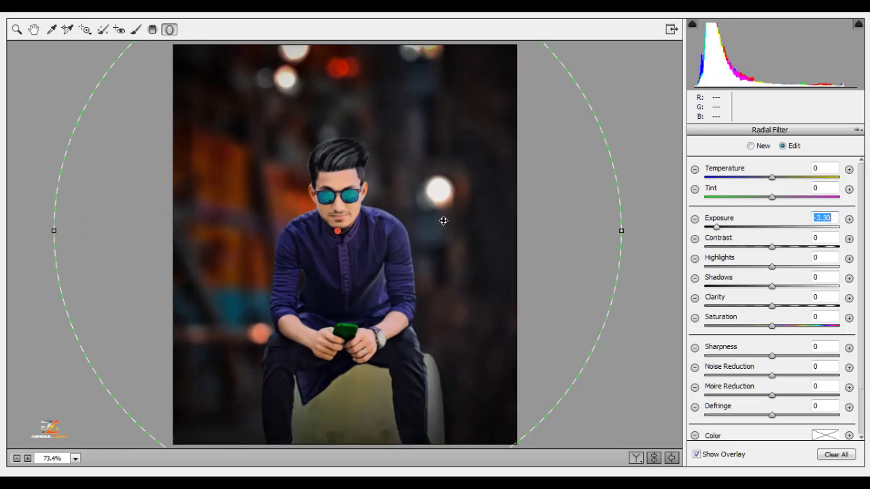
# Shift the radial filter slightly, narrow its ellipse around the man, and apply the Camera Raw edit.
pyautogui.moveTo(345, 228); pyautogui.dragTo(343, 216)
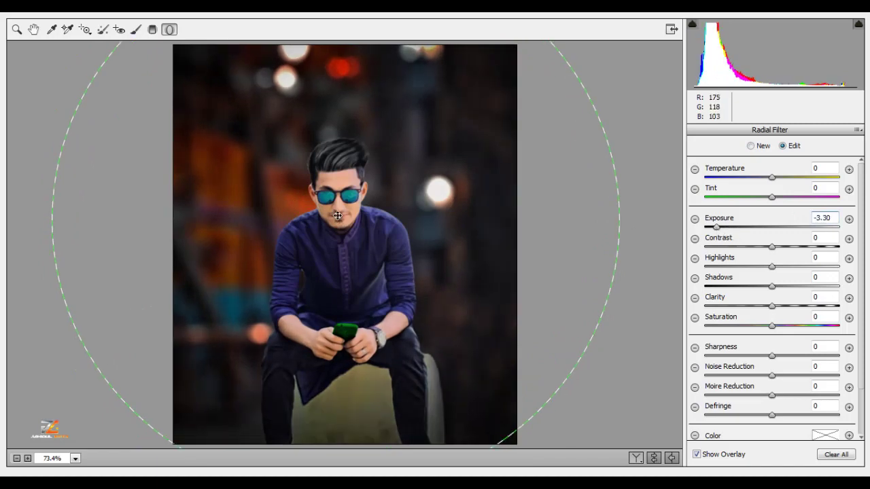
pyautogui.click(15, 459)
pyautogui.moveTo(531, 229); pyautogui.dragTo(498, 230)
pyautogui.moveTo(338, 223)
pyautogui.mouseDown()
pyautogui.moveTo(331, 229)
pyautogui.moveTo(339, 229)
pyautogui.mouseUp()
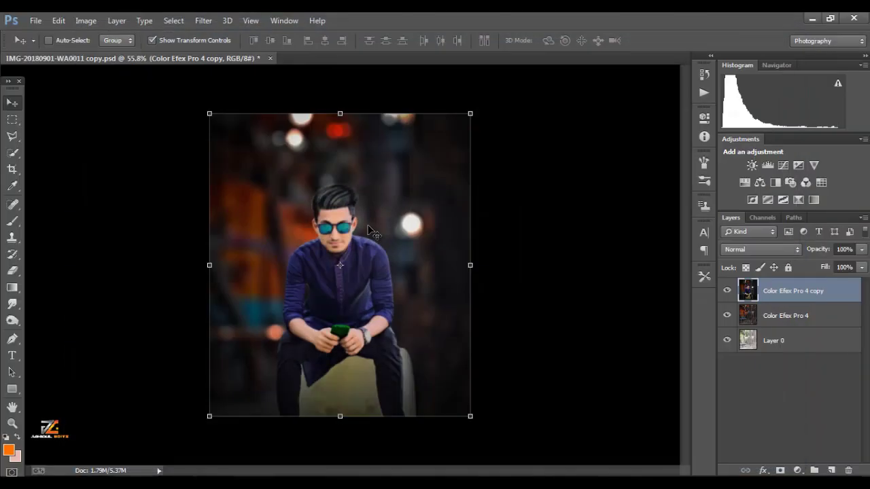
pyautogui.hotkey('ctrl', '-')
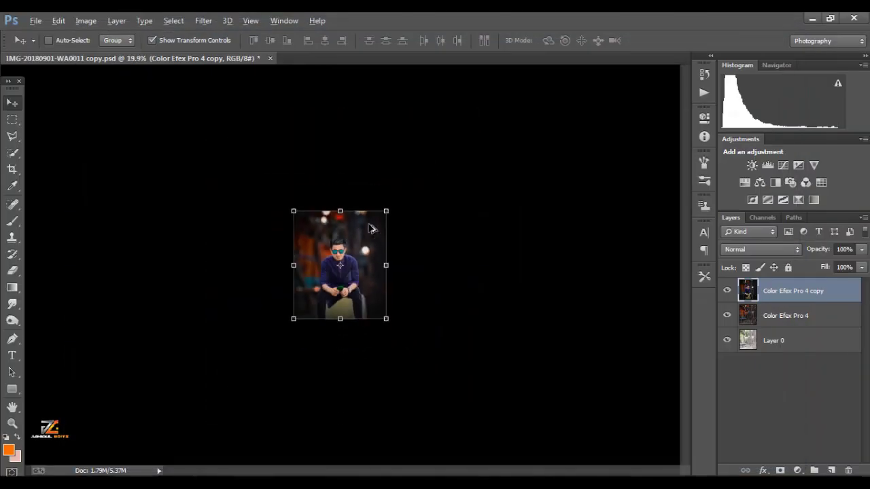
pyautogui.hotkey('ctrl', '0')
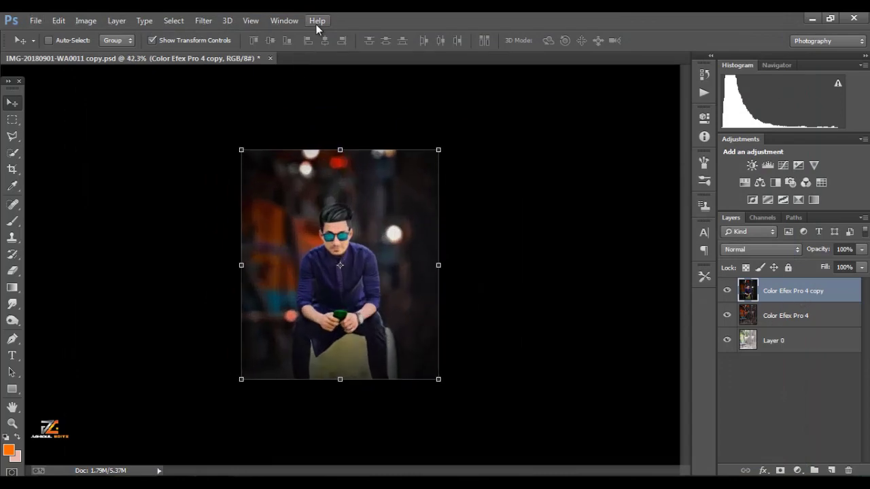
# In the Camera Raw Filter, set Highlights to +14, Shadows +8, Whites -37, Blacks +23 and Clarity +37.
pyautogui.click(203, 20)
pyautogui.click(227, 95)
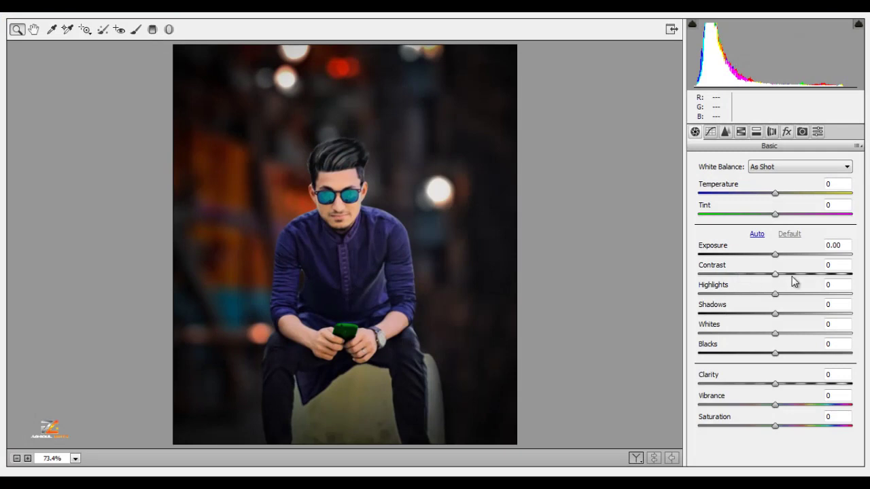
pyautogui.moveTo(793, 294); pyautogui.dragTo(793, 385)
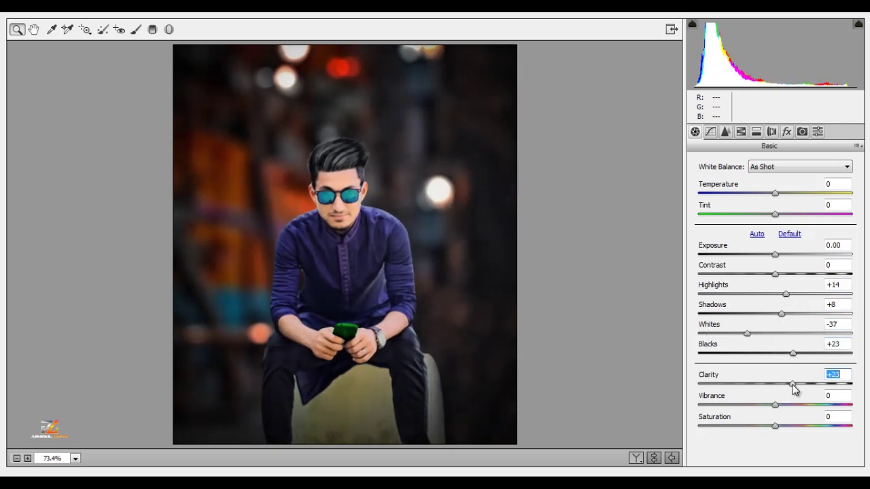
pyautogui.keyDown('alt'); pyautogui.click(441, 220); pyautogui.keyUp('alt')
pyautogui.keyDown('alt'); pyautogui.click(412, 224); pyautogui.keyUp('alt')
pyautogui.keyDown('alt'); pyautogui.click(412, 224); pyautogui.keyUp('alt')
pyautogui.keyDown('alt'); pyautogui.click(411, 224); pyautogui.keyUp('alt')
pyautogui.click(470, 251)
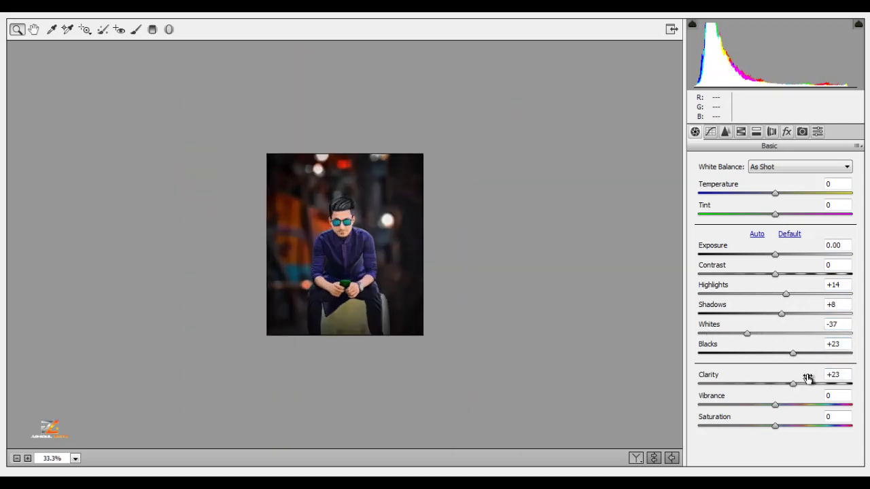
pyautogui.click(339, 209)
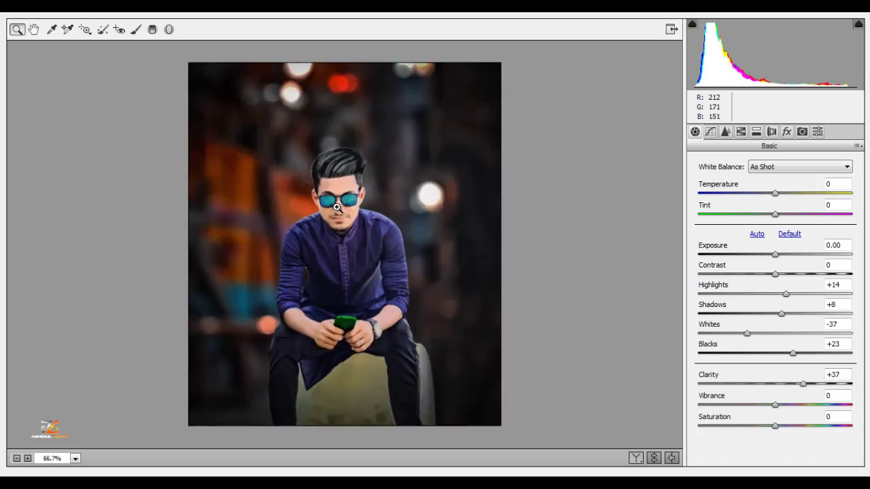
# Lower the sharpening amount, set luminance noise reduction to 22, and apply the Camera Raw adjustments.
pyautogui.click(725, 132)
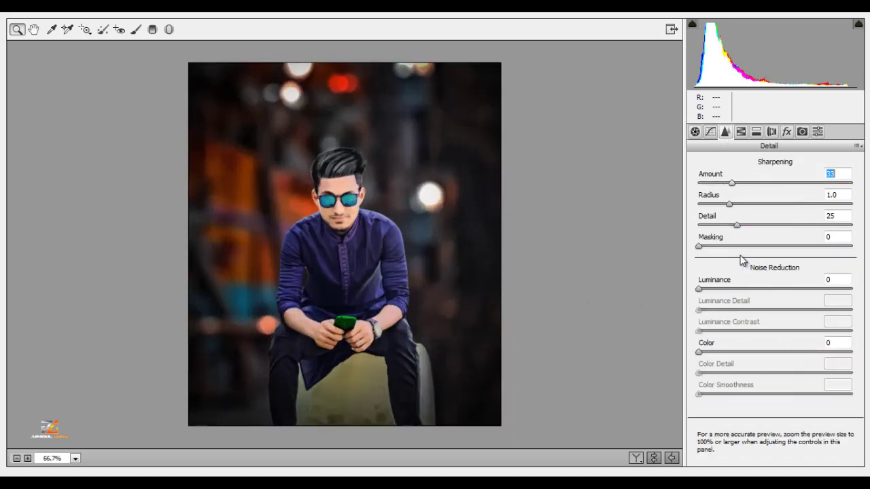
pyautogui.click(776, 289)
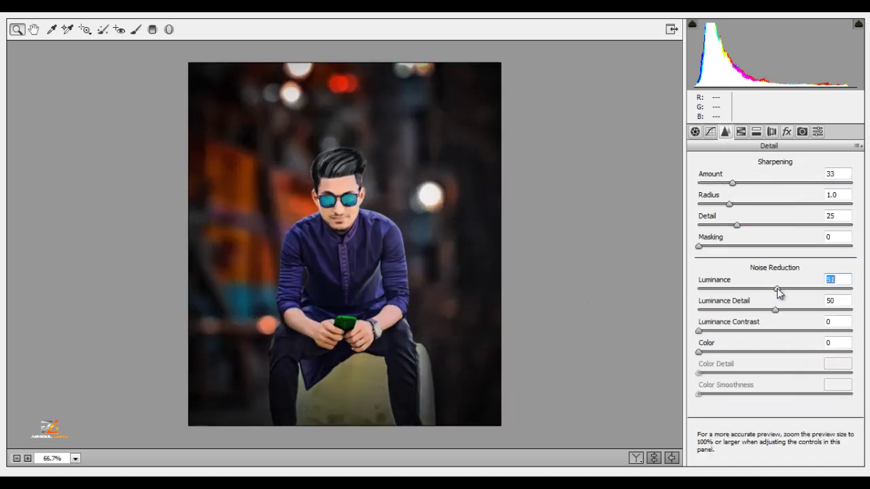
pyautogui.click(392, 176)
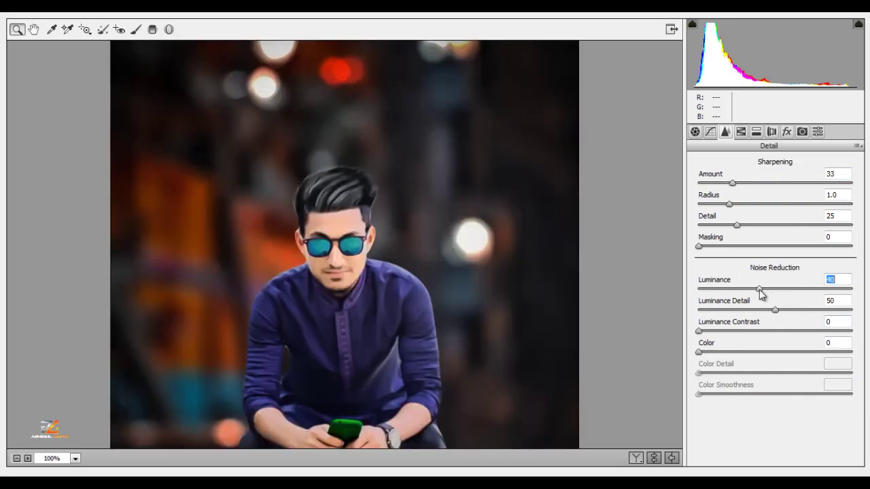
pyautogui.click(711, 183)
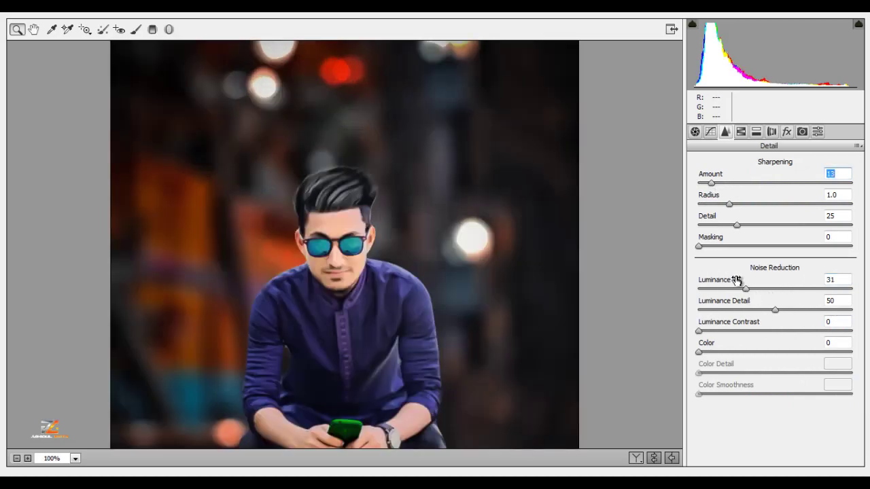
pyautogui.moveTo(746, 291); pyautogui.dragTo(732, 290)
pyautogui.keyDown('alt'); pyautogui.click(626, 210); pyautogui.keyUp('alt')
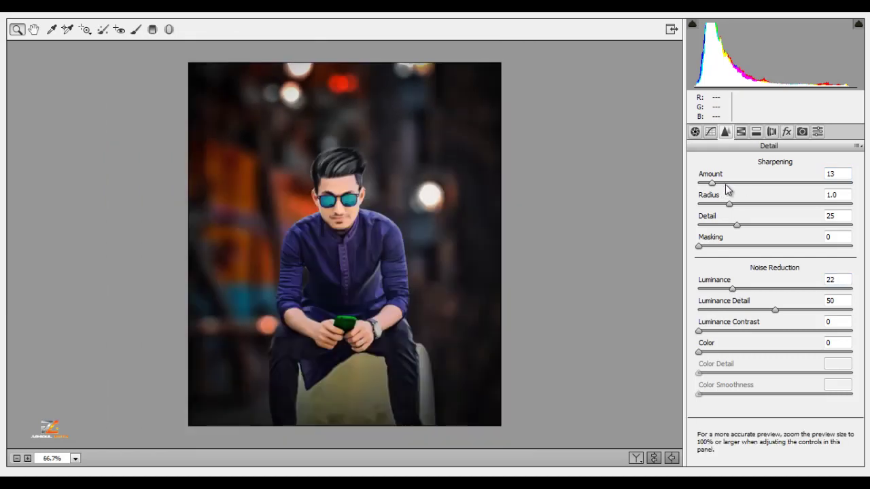
pyautogui.keyDown('alt'); pyautogui.click(396, 218); pyautogui.keyUp('alt')
pyautogui.keyDown('alt'); pyautogui.click(394, 224); pyautogui.keyUp('alt')
pyautogui.keyDown('alt'); pyautogui.click(394, 224); pyautogui.keyUp('alt')
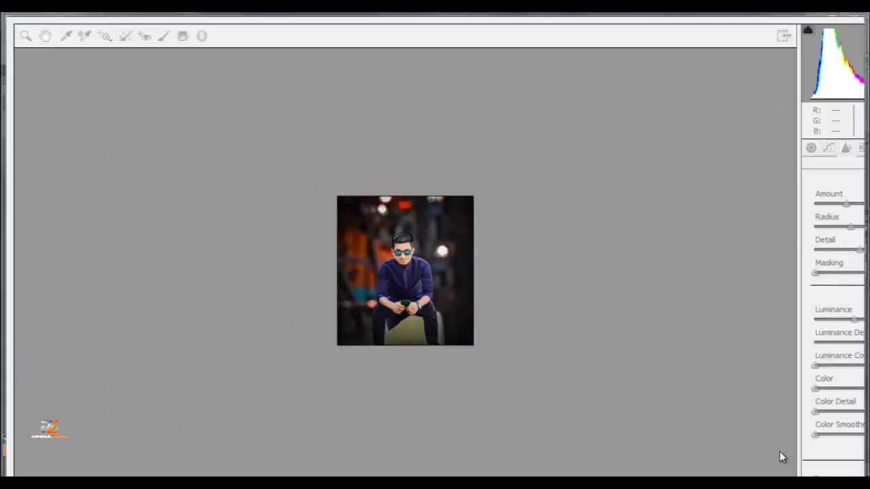
pyautogui.click(781, 458)
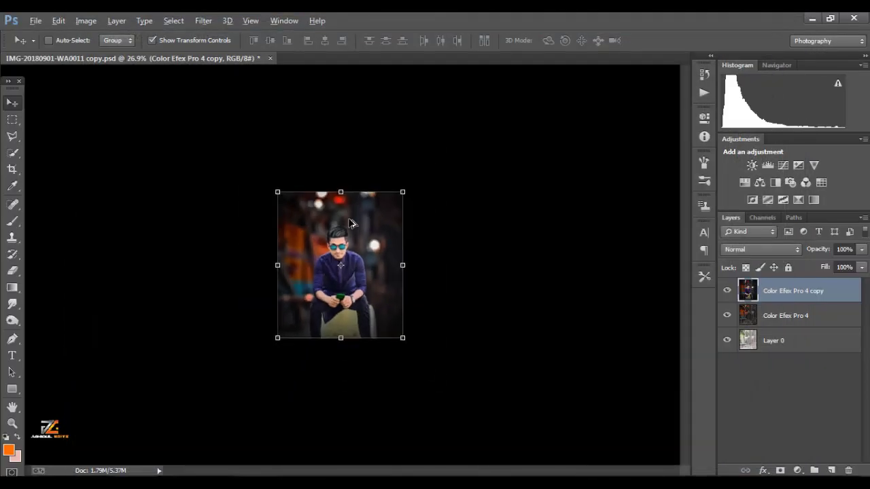
pyautogui.hotkey('ctrl', '0')
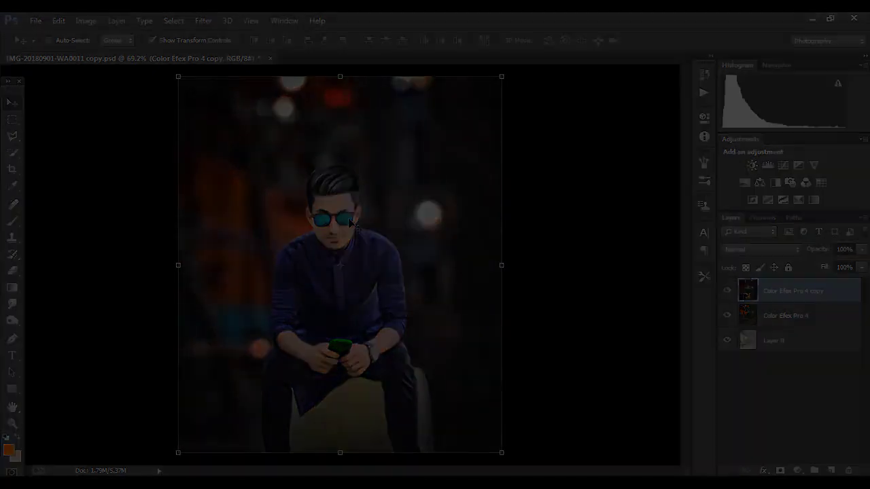